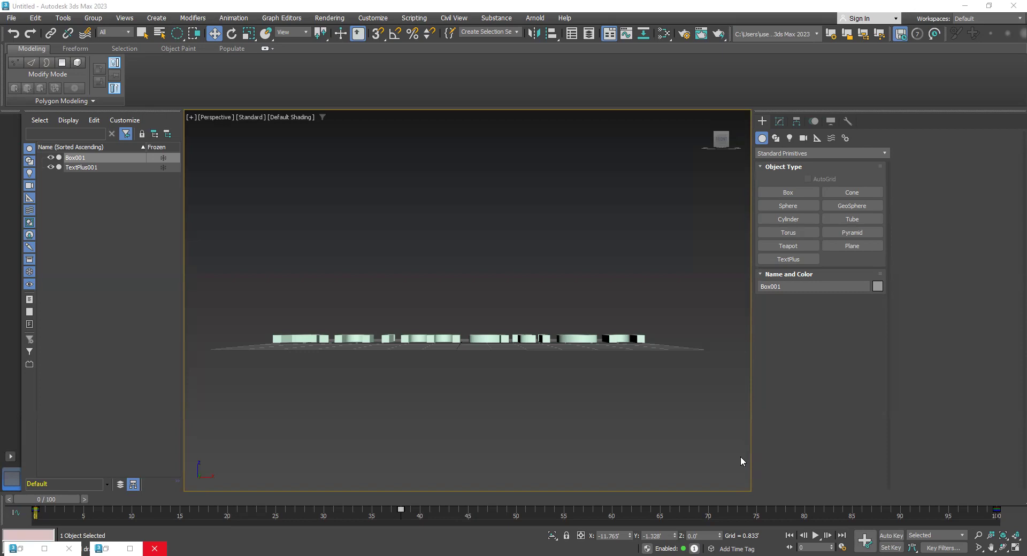
- Play back the existing box animation with the text viewed from above, stop it, and return to frame 0
middle_click_drag(487, 428, 486, 480, "alt")
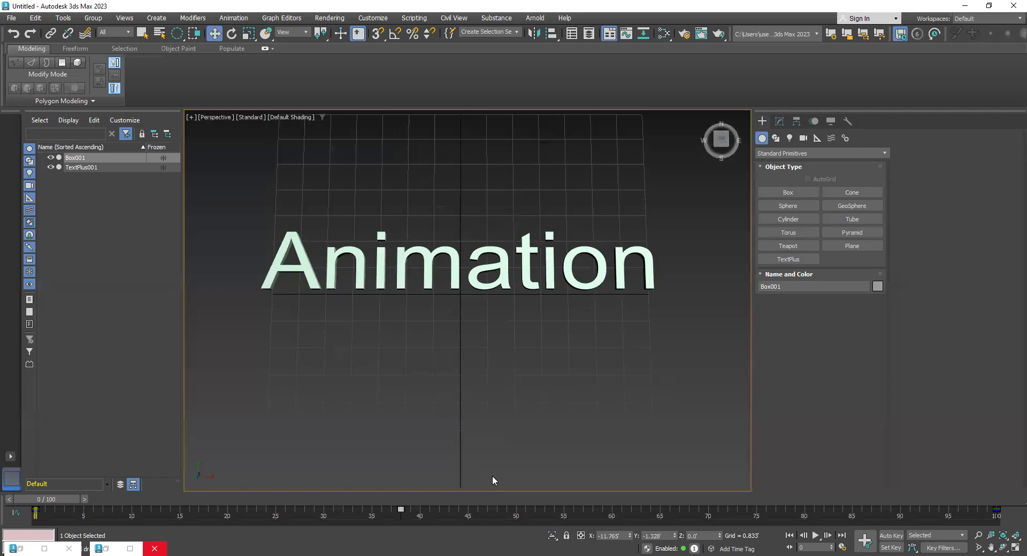
left_click(815, 536)
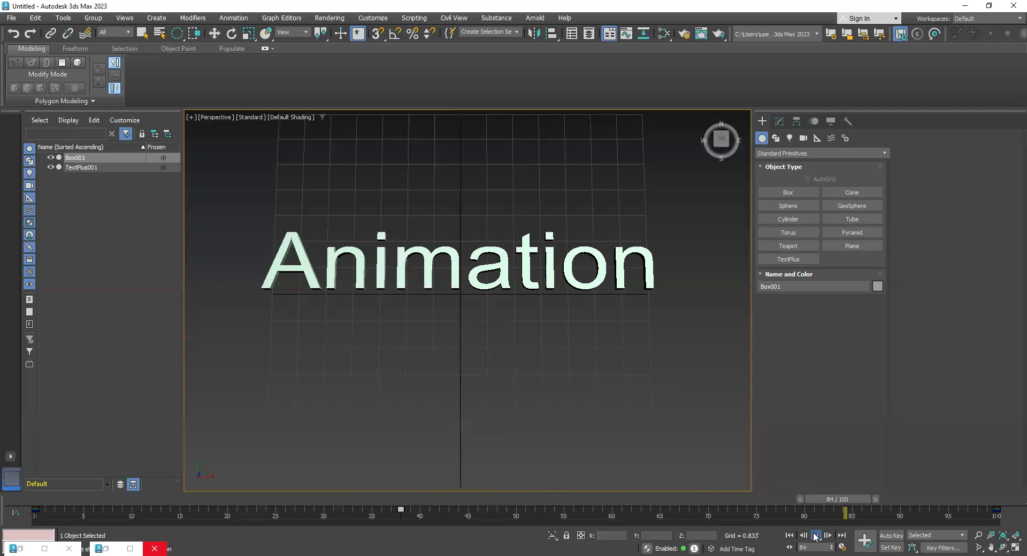
left_click(815, 537)
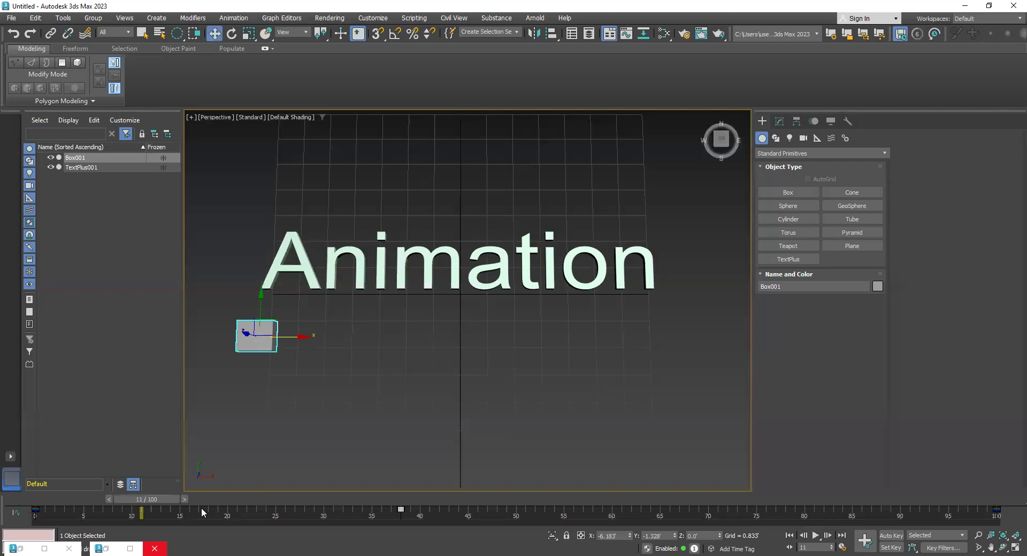
left_click_drag(164, 500, 62, 499)
- Create a sphere with a radius of about 0.83' just below the letter A of the text
left_click(790, 188)
left_click(791, 204)
left_click_drag(276, 342, 305, 345)
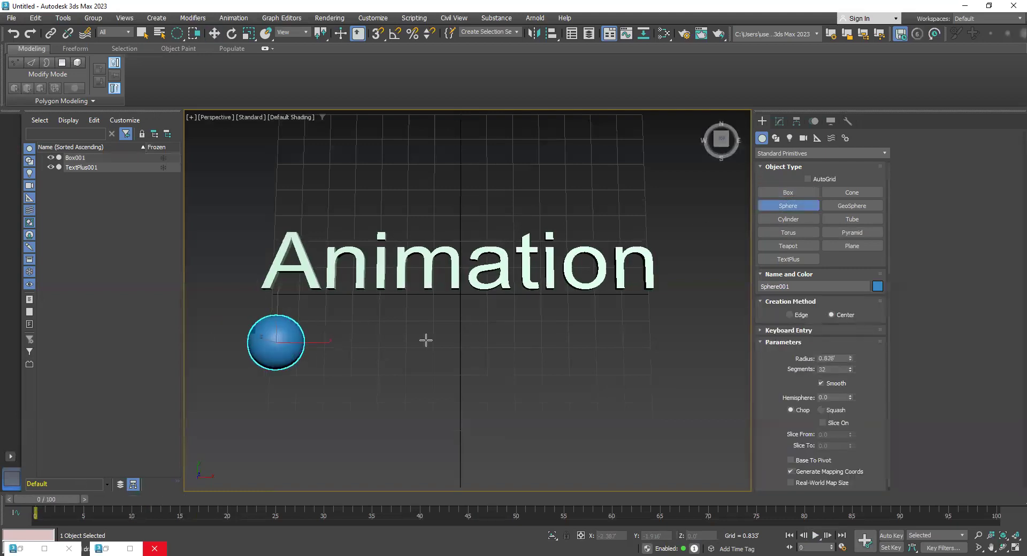
left_click(215, 34)
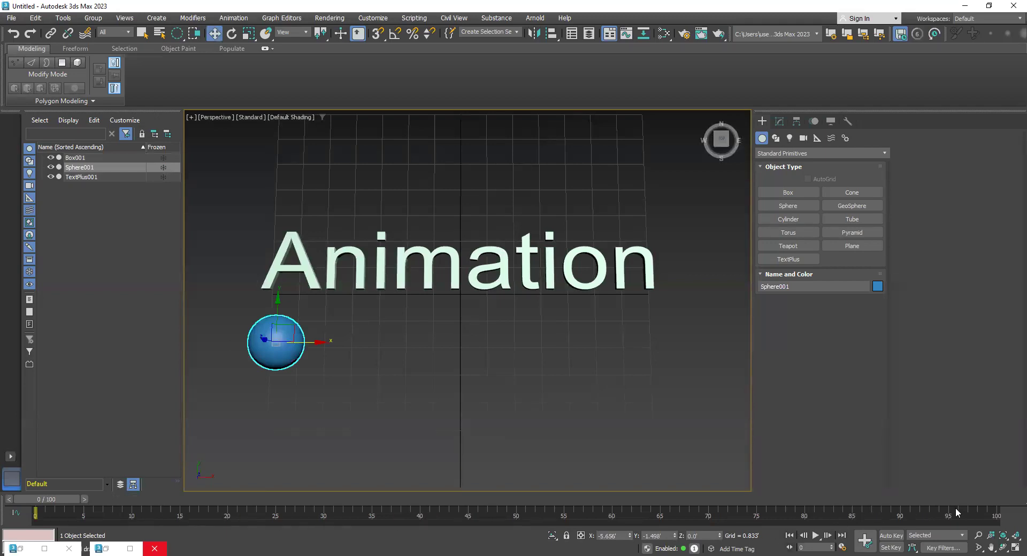
- In the time configuration, set the animation end time to 110 and try the PAL and Custom frame rates with Adjust Keys on
left_click(843, 544)
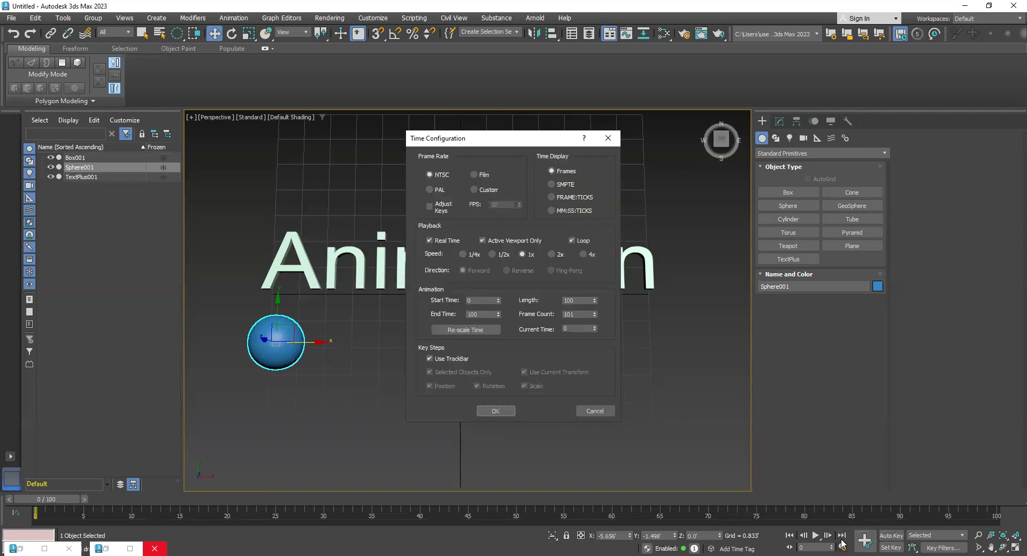
left_click(464, 301)
key("Tab")
type("110")
left_click(442, 191)
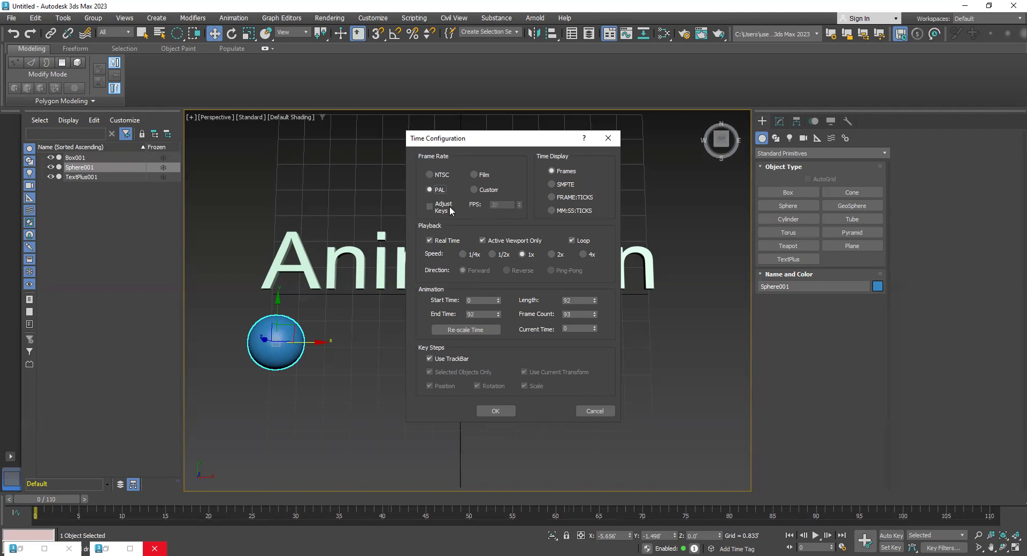
left_click(449, 211)
left_click(485, 189)
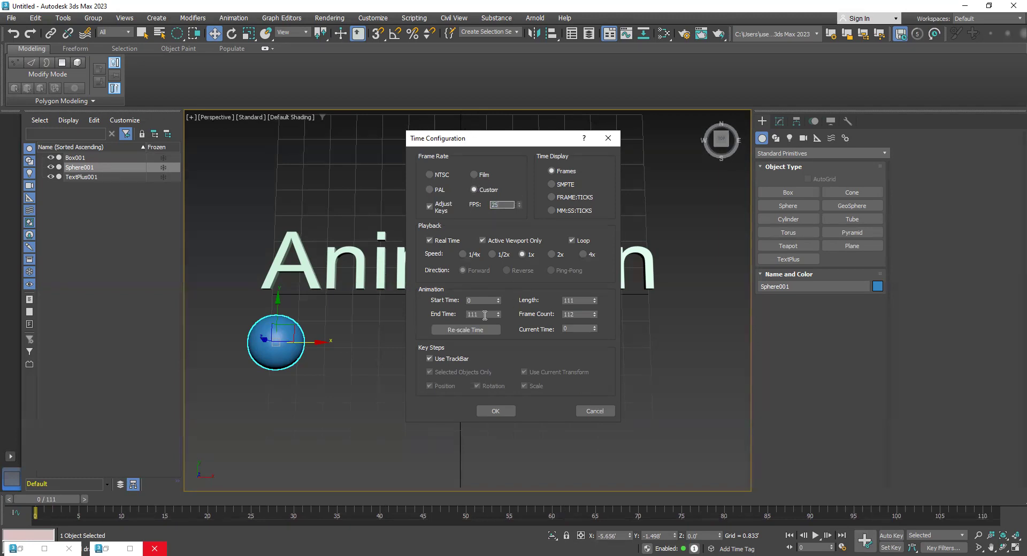
- Set the animation end time to 120 with the PAL frame rate and apply the time configuration
left_click_drag(483, 314, 431, 304)
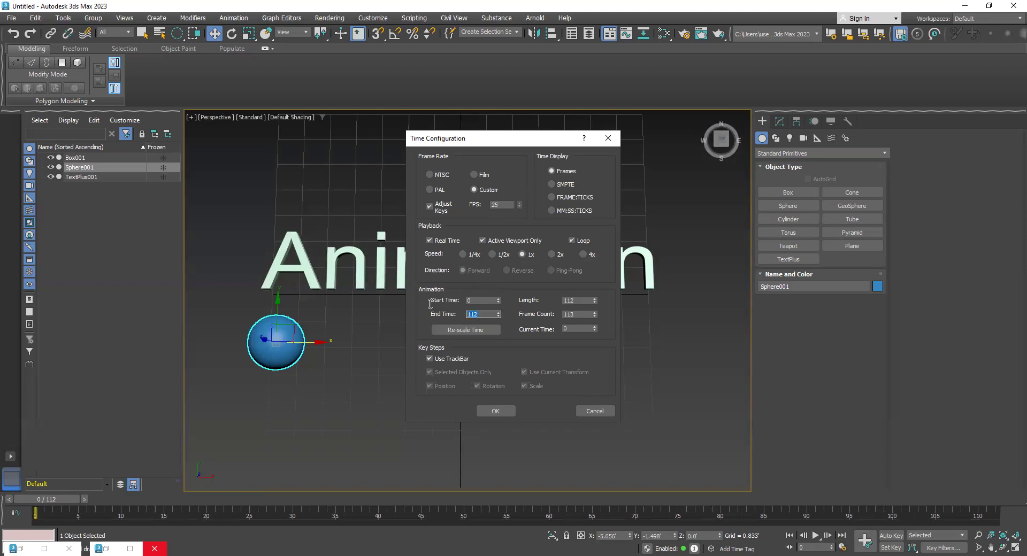
type("120")
left_click(496, 409)
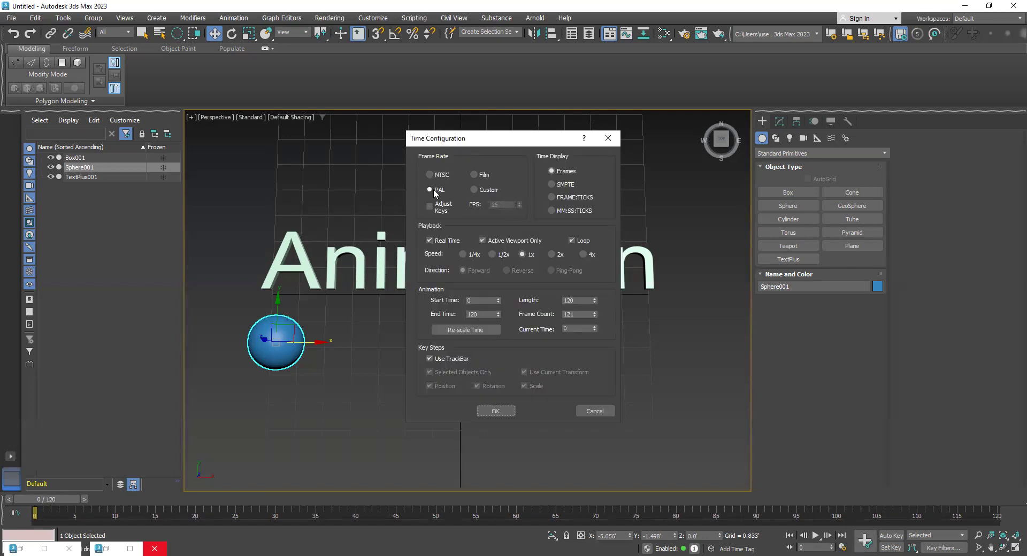
left_click(497, 412)
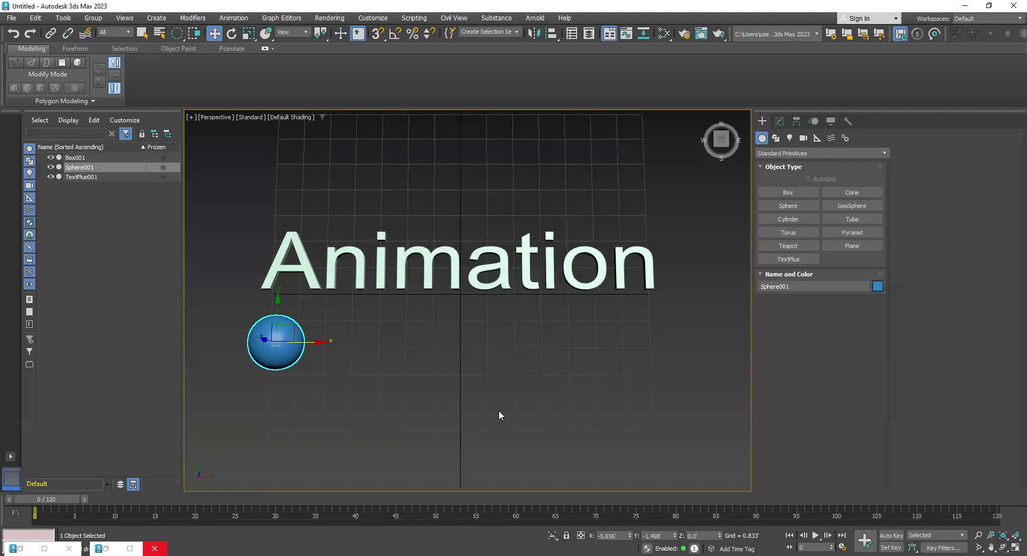
- Turn on Set Key mode and set a key for the sphere at frame 0
left_click(891, 547)
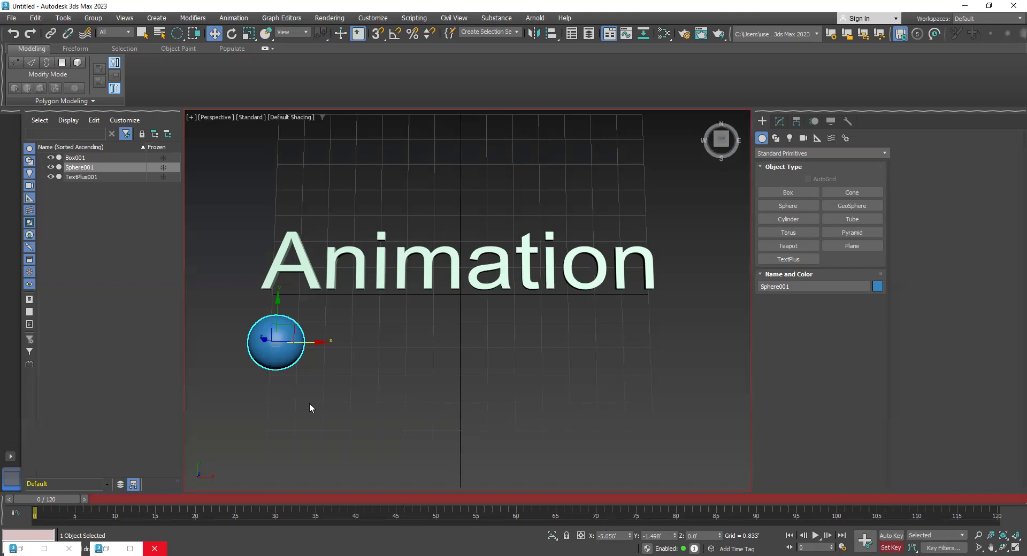
left_click(865, 542)
left_click_drag(59, 500, 89, 499)
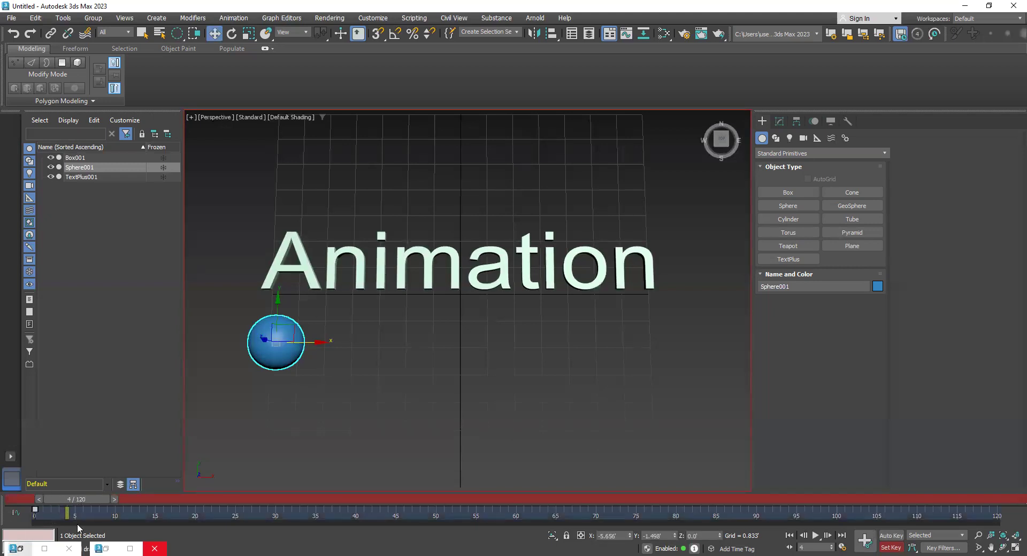
left_click(211, 476)
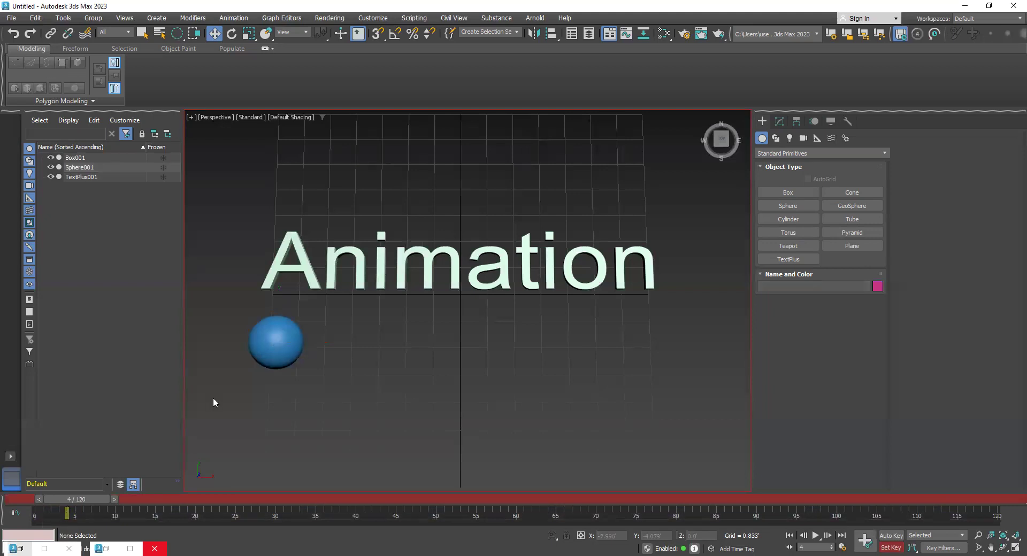
left_click(263, 352)
left_click(88, 519)
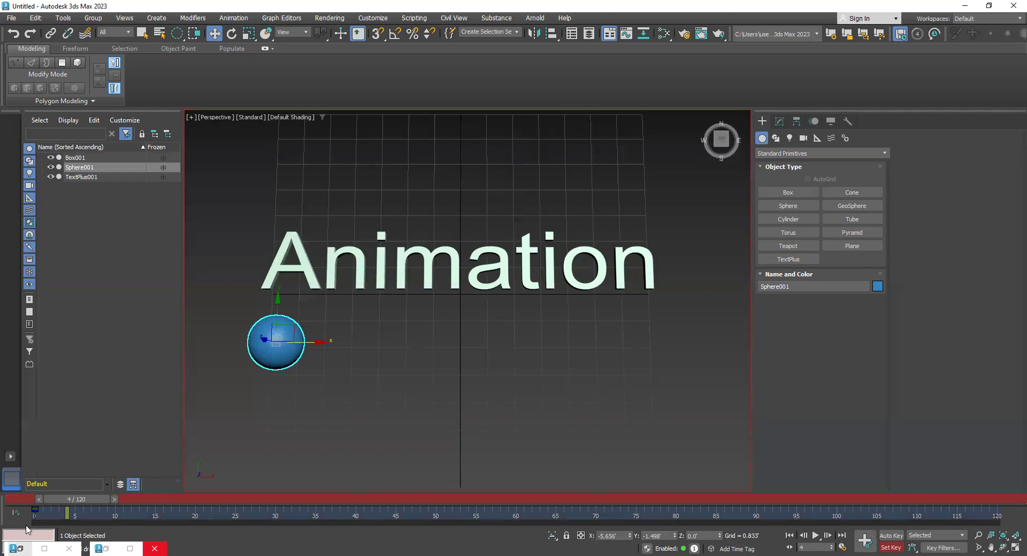
- At frame 40, move the sphere up above the first letter i of the text and set a key
left_click_drag(71, 499, 353, 496)
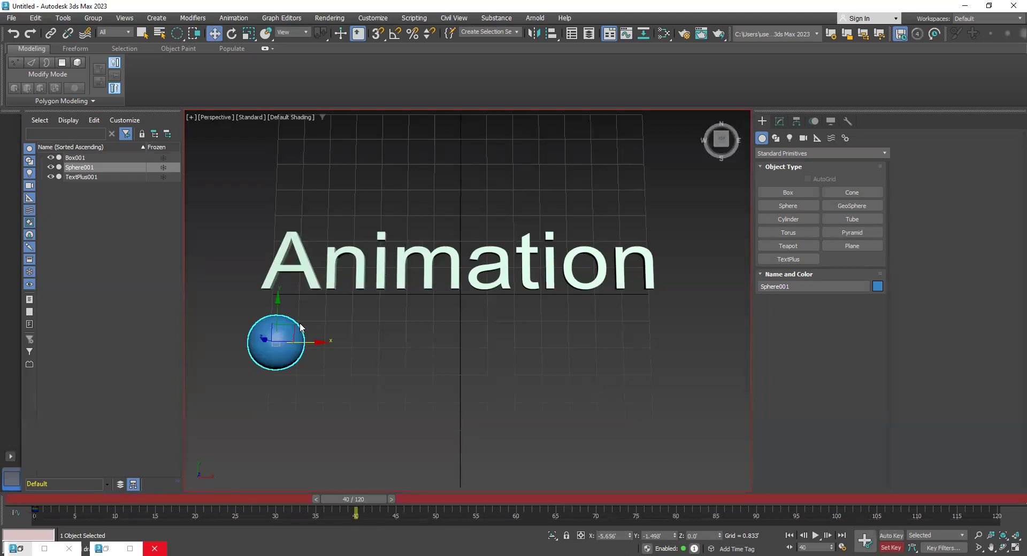
left_click_drag(293, 332, 399, 206)
left_click(864, 542)
- Scrub through the timeline to review the sphere's motion between its two keys, and return to frame 0
left_click_drag(368, 496, 8, 522)
key("w")
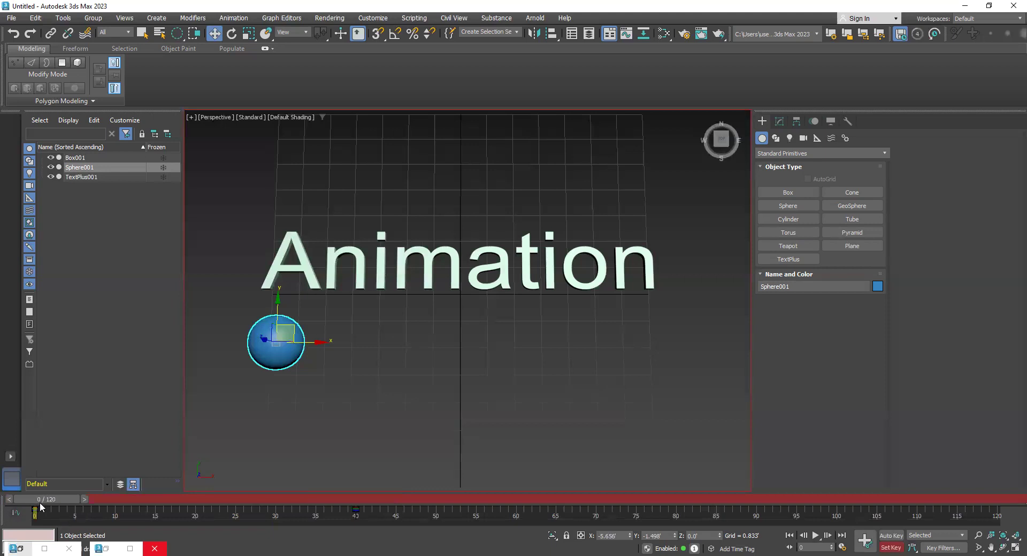
left_click_drag(45, 500, 676, 529)
key("w")
left_click_drag(48, 501, 23, 507)
left_click_drag(287, 326, 217, 323)
middle_click_drag(317, 349, 330, 359)
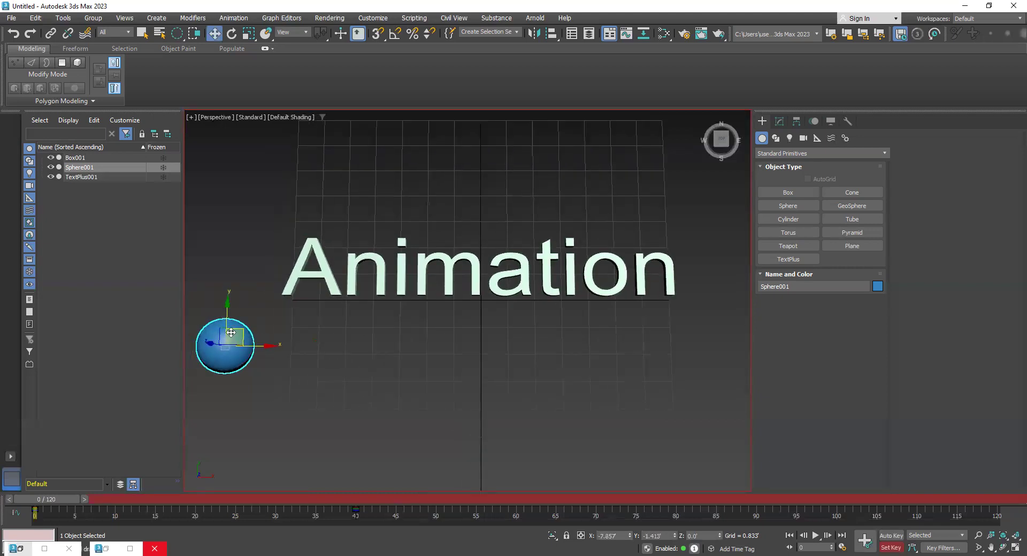
key("ctrl+z")
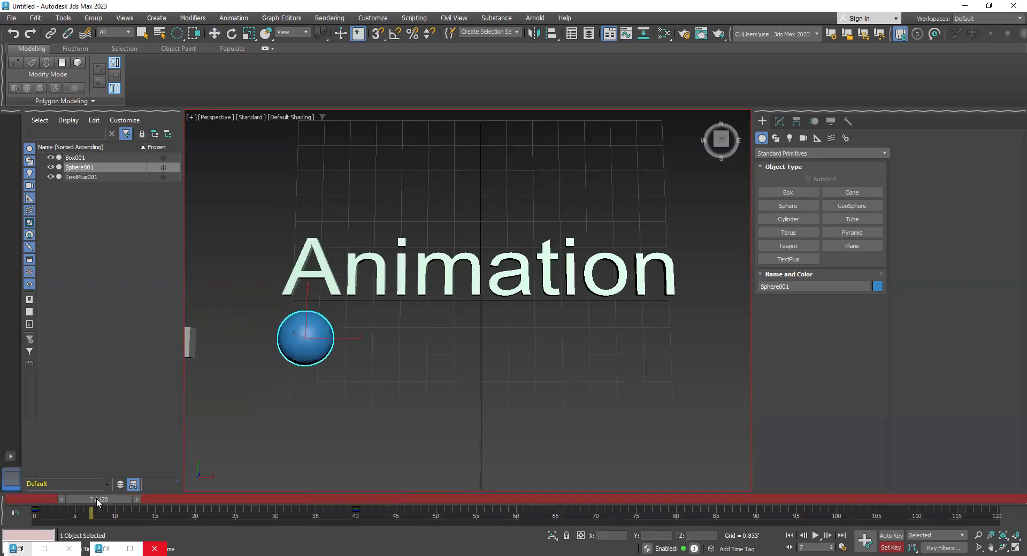
- At frame 0, move the sphere to the lower left of the text and set a key there
key("w")
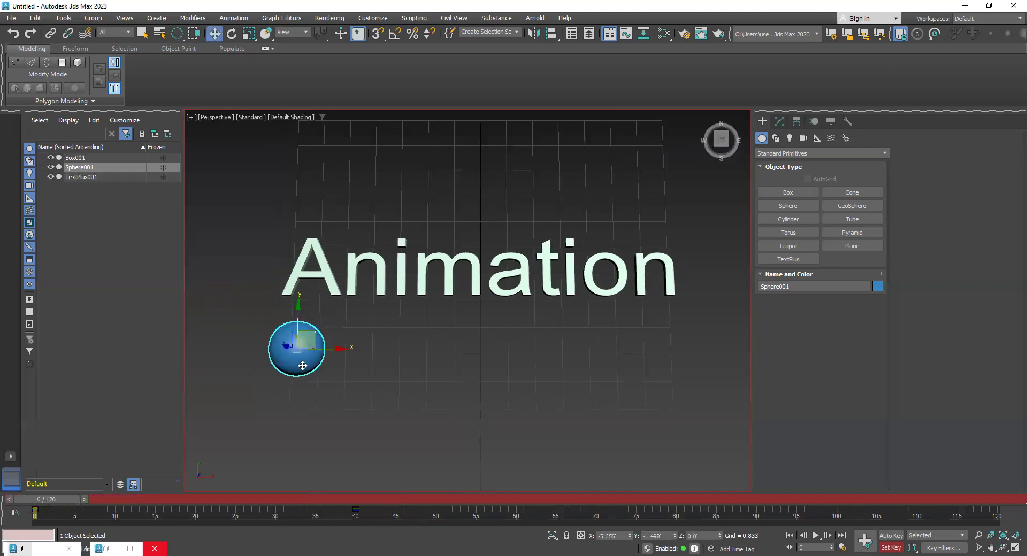
left_click_drag(306, 331, 235, 323)
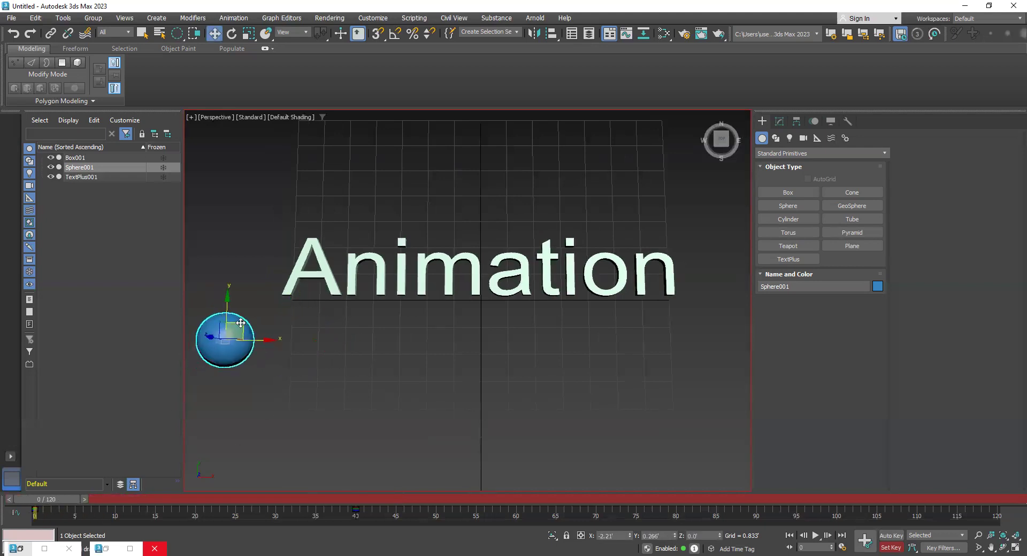
left_click(866, 541)
- At frame 25, move the sphere to the upper left of the letter A and set a key
left_click_drag(55, 500, 251, 502)
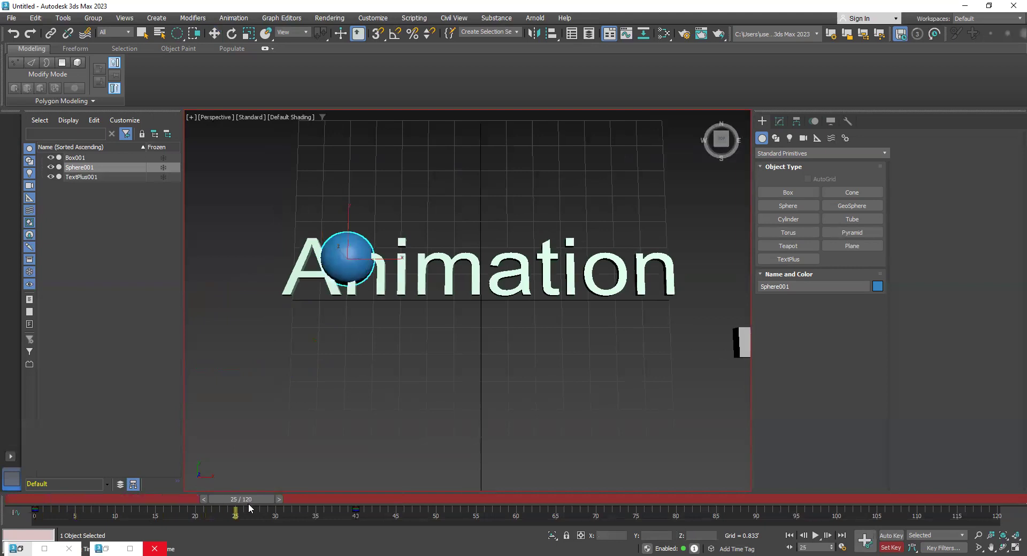
key("w")
left_click_drag(327, 246, 223, 175)
left_click(866, 541)
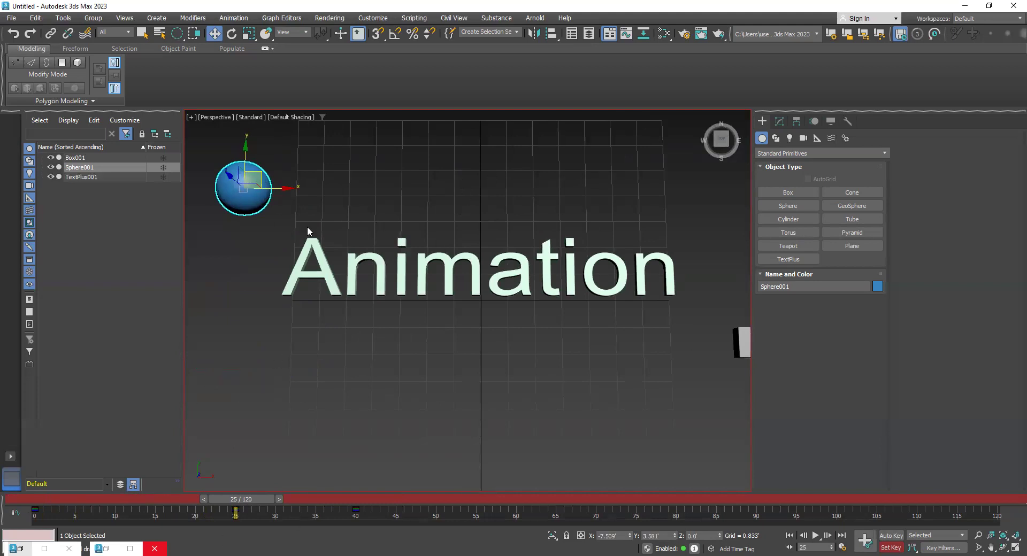
- Play the three-key sphere animation from frame 0 and stop it
left_click_drag(257, 501, 54, 517)
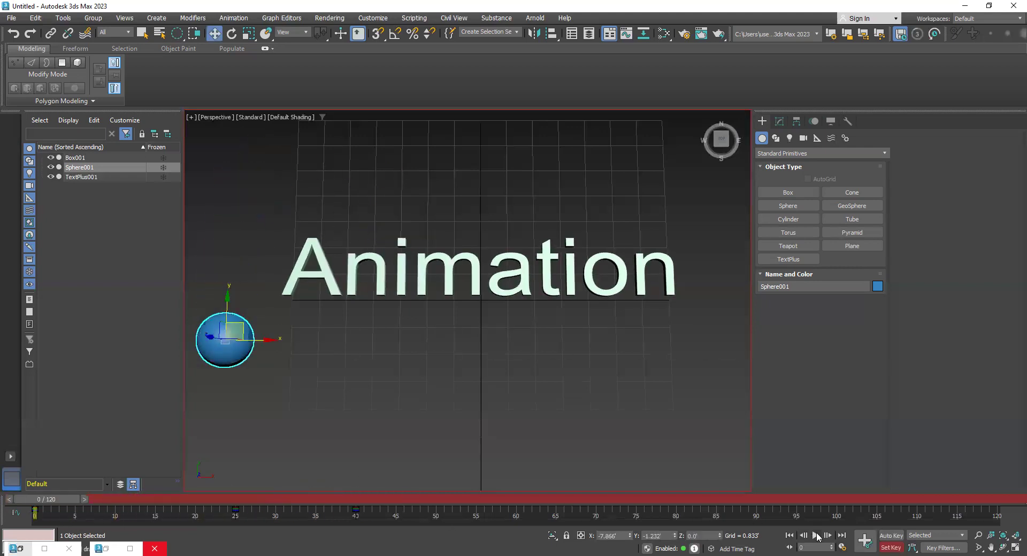
left_click(816, 536)
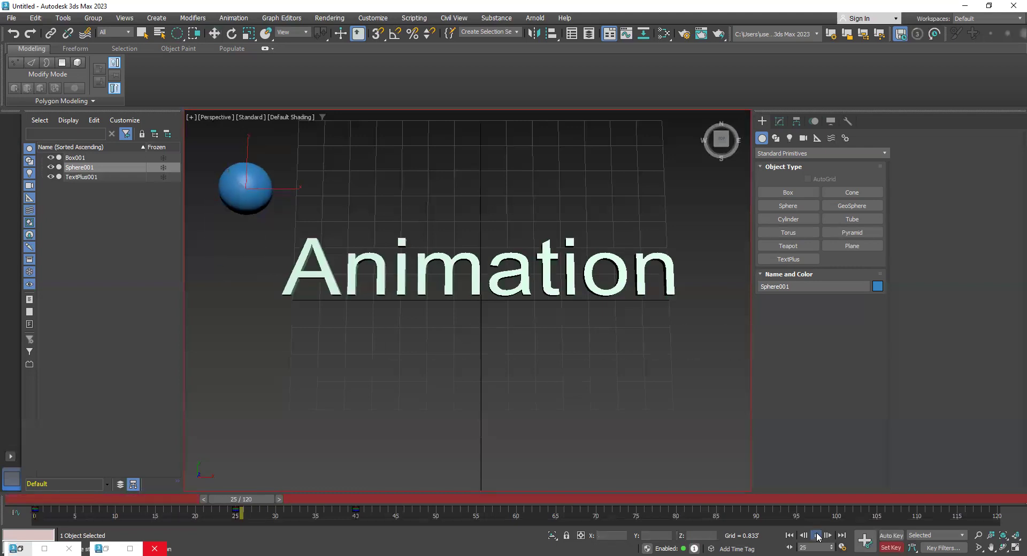
left_click(817, 535)
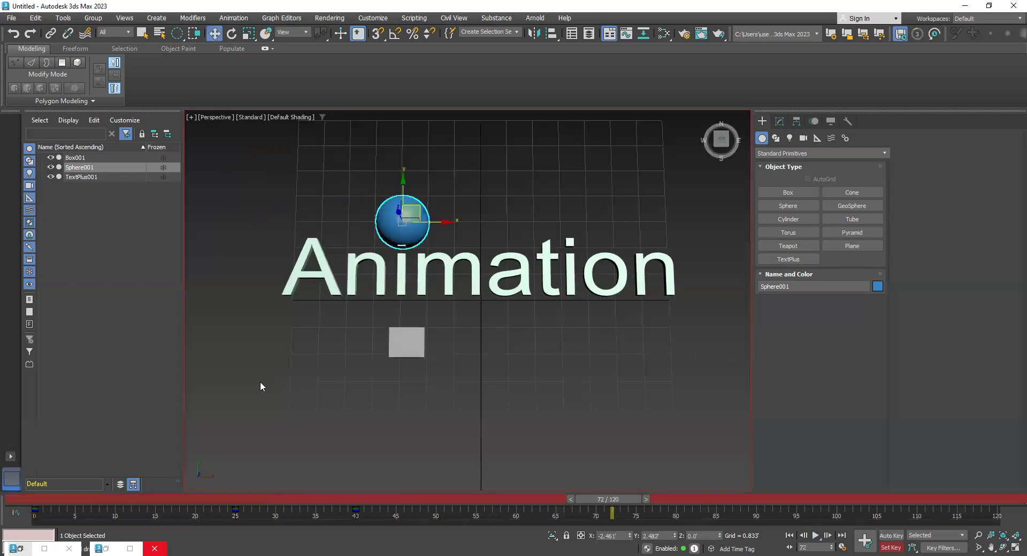
- Delete the animated gray box below the text
left_click_drag(477, 344, 385, 389)
left_click(418, 354)
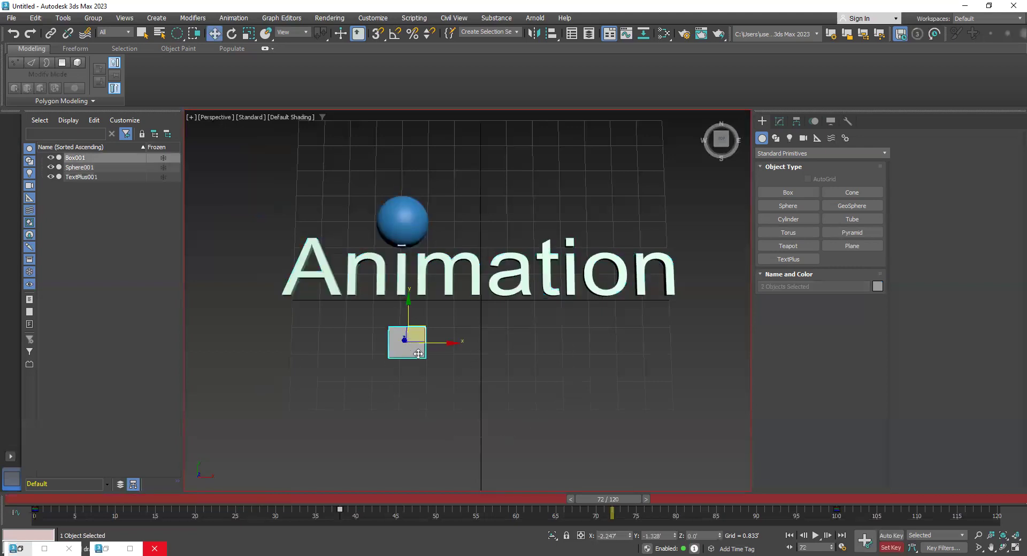
key("Delete")
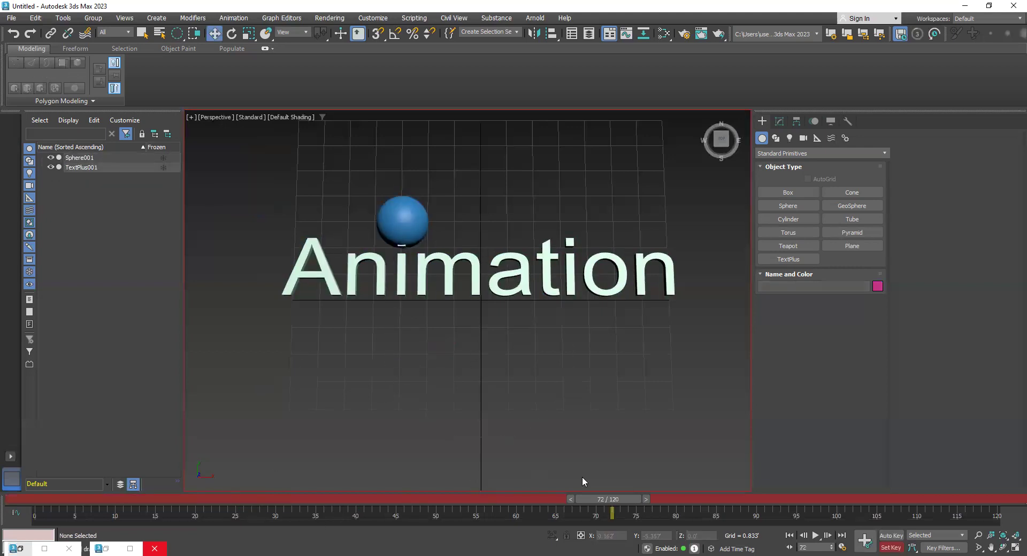
- Replay the sphere animation from frame 0 without the box and stop it
left_click_drag(608, 502, 47, 502)
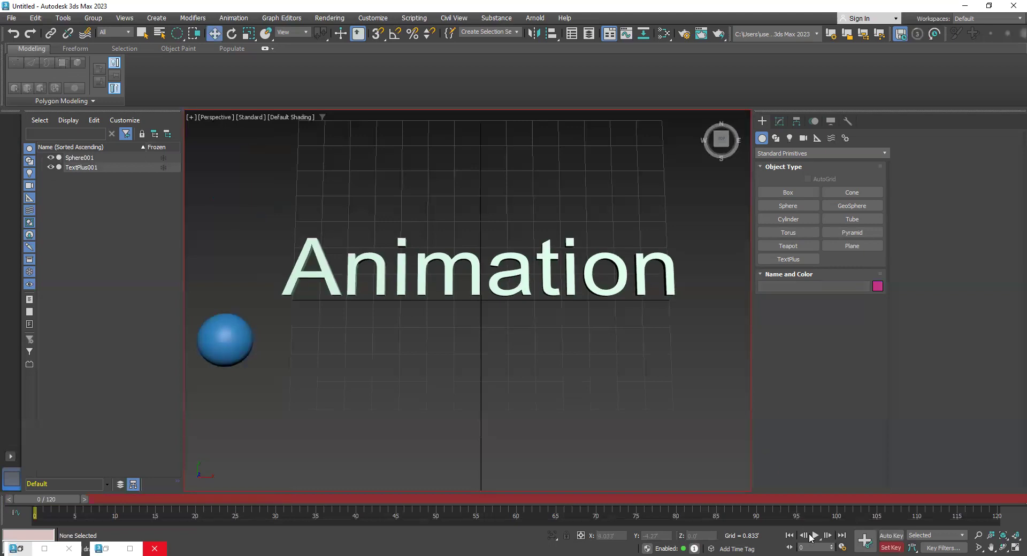
left_click(815, 537)
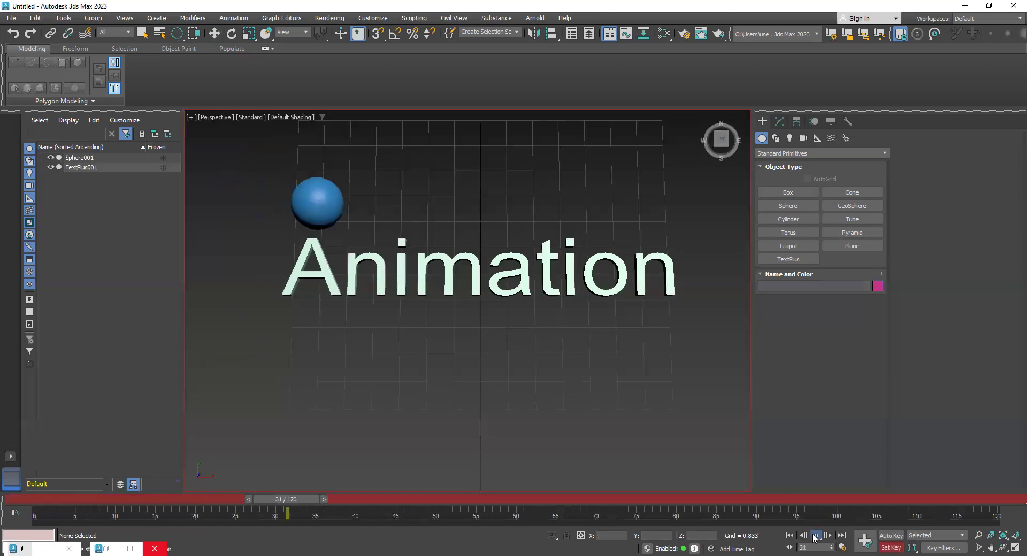
left_click(814, 536)
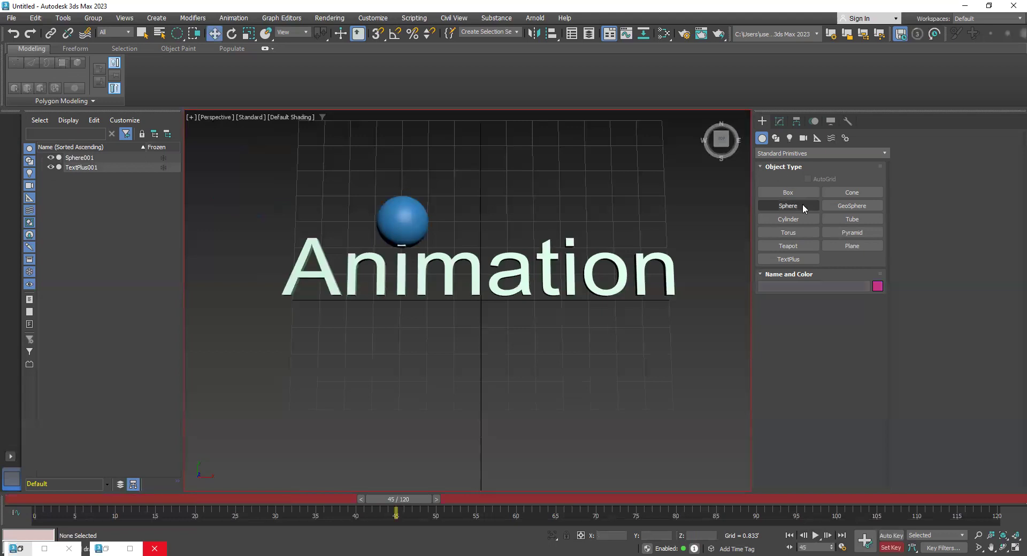
- Create a tube with radii of about 0.44' and 0.31' below the text, and move the timeline to frame 4
left_click(852, 219)
left_click_drag(351, 382, 364, 387)
left_click(360, 385)
left_click(547, 481)
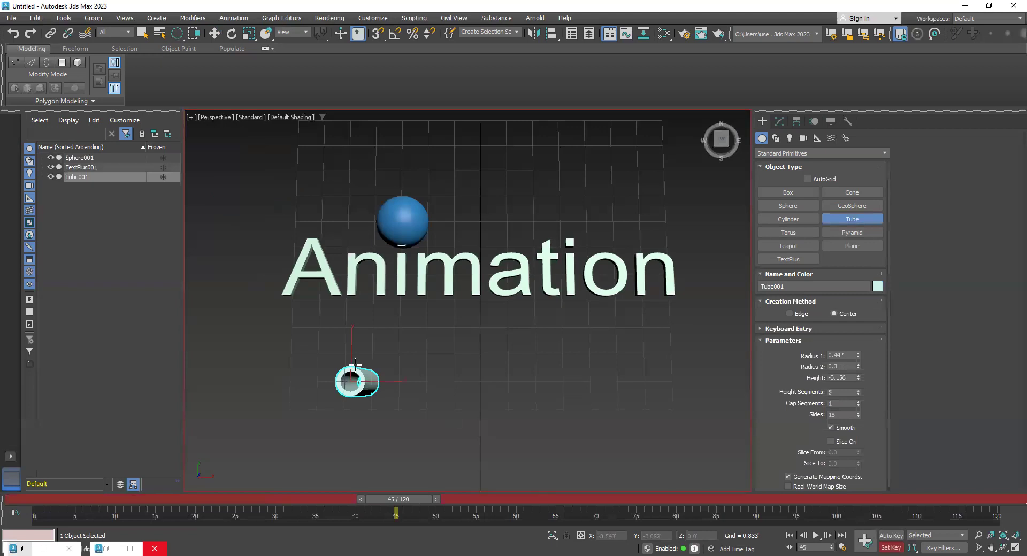
right_click(442, 458)
left_click_drag(396, 500, 66, 507)
key("w")
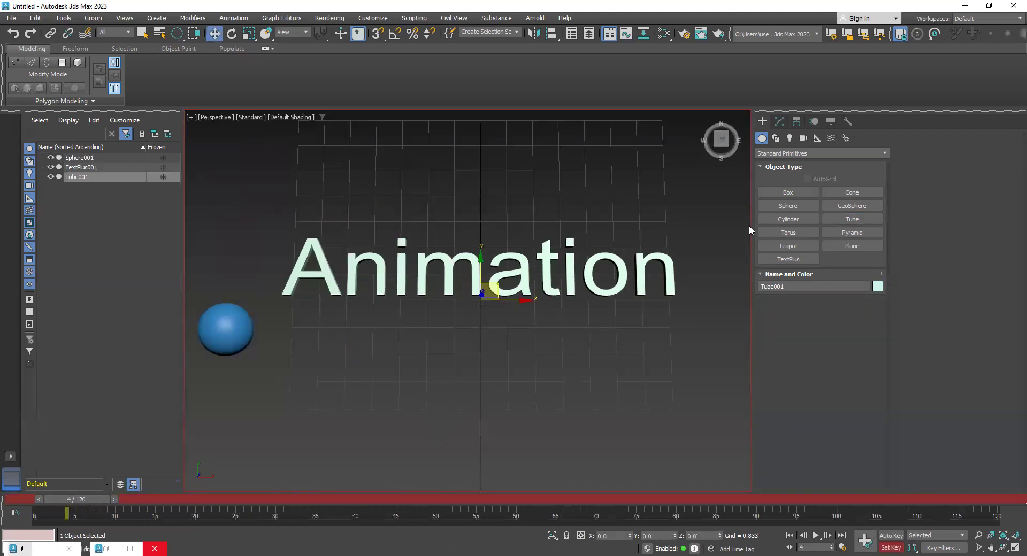
- With Set Key mode off, create a torus with radii of about 0.63' and 0.19' and move it below the blue sphere
left_click(890, 546)
left_click(803, 233)
left_click_drag(484, 371, 503, 380)
left_click(504, 378)
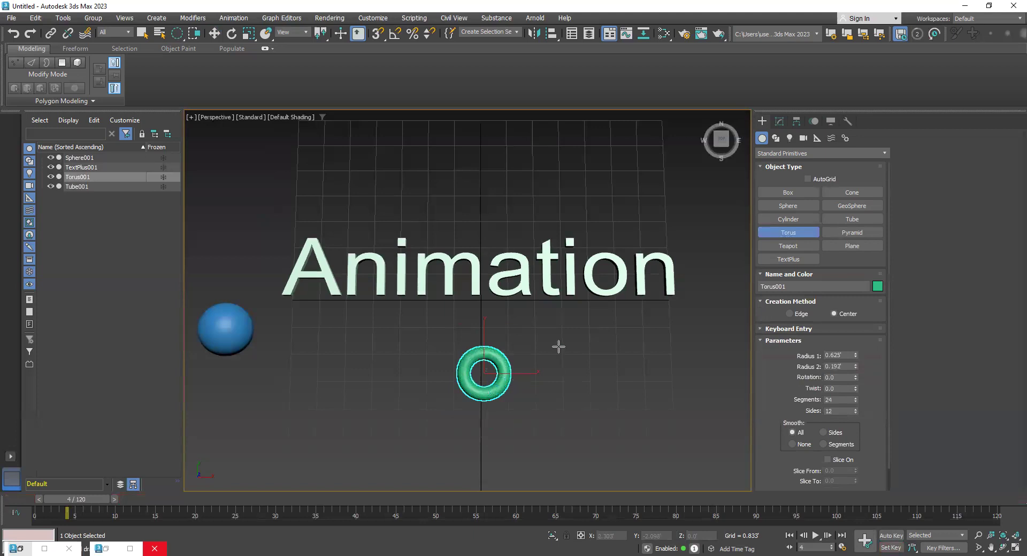
key("w")
left_click_drag(501, 358, 293, 412)
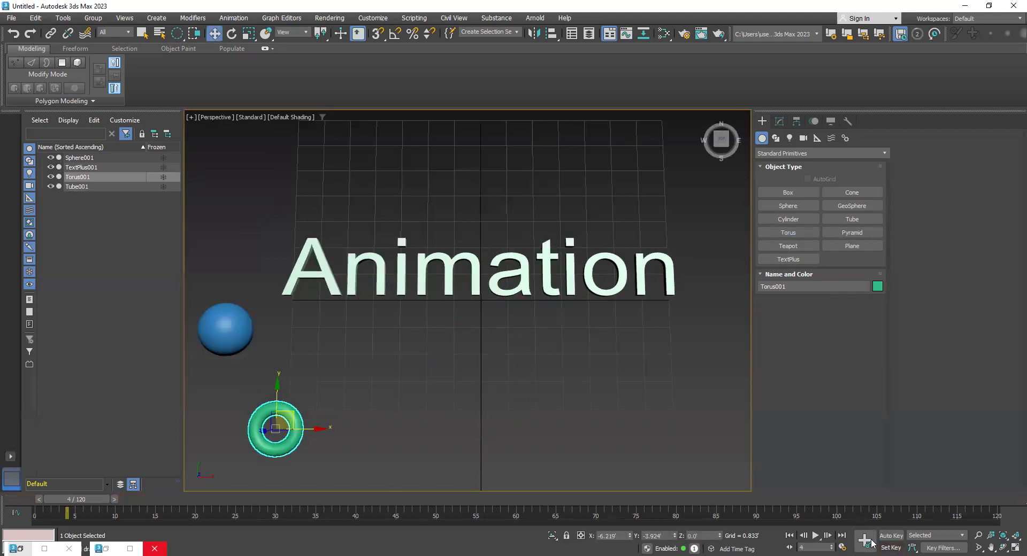
- Turn on Set Key mode and set a key for the torus at frame 0
left_click_drag(81, 501, 14, 491)
left_click(894, 545)
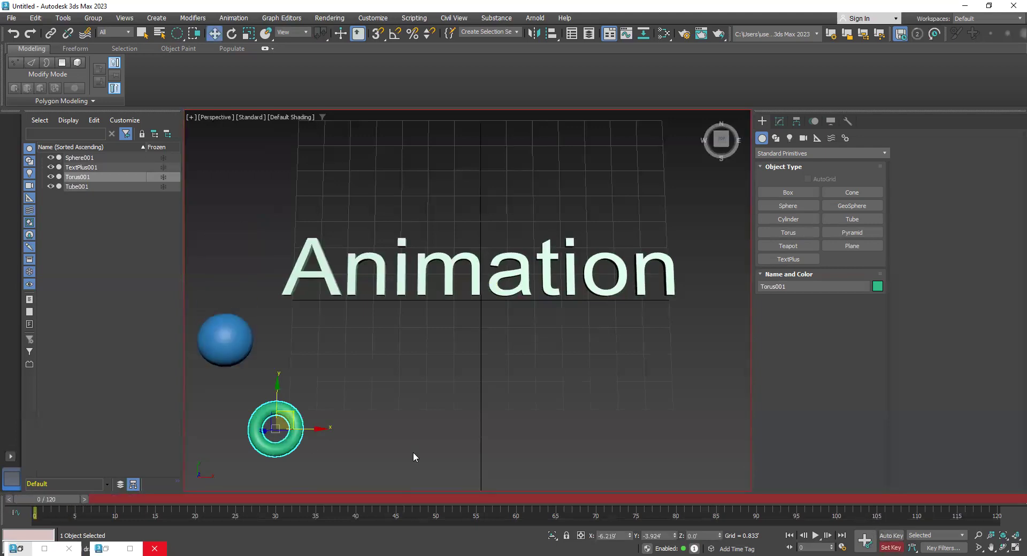
left_click(865, 541)
- At frame 70, move the torus along X to about 5.2', rotate it about 112° around Z, and set a key
left_click_drag(48, 500, 593, 497)
key("w")
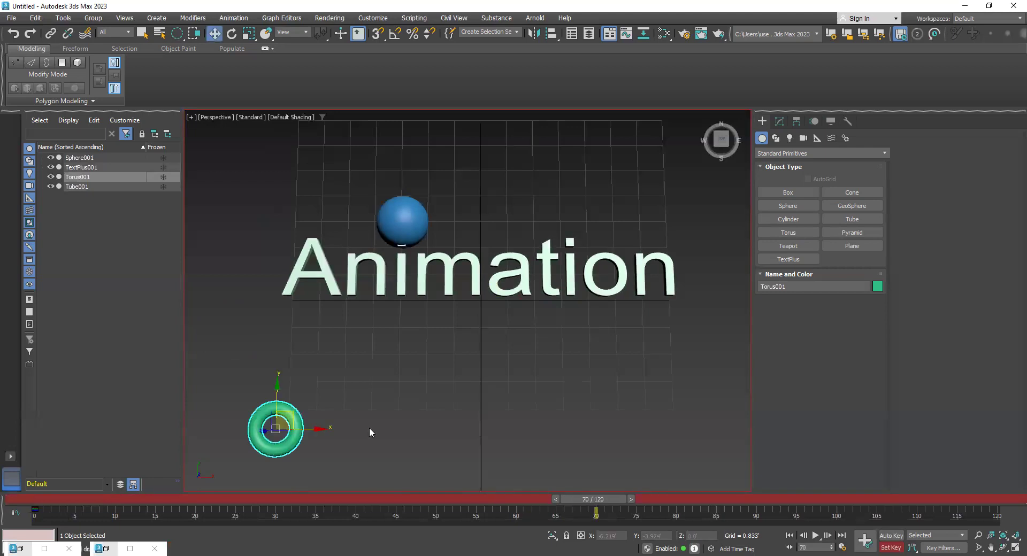
left_click_drag(317, 428, 694, 431)
key("e")
left_click_drag(622, 397, 936, 406)
left_click(866, 541)
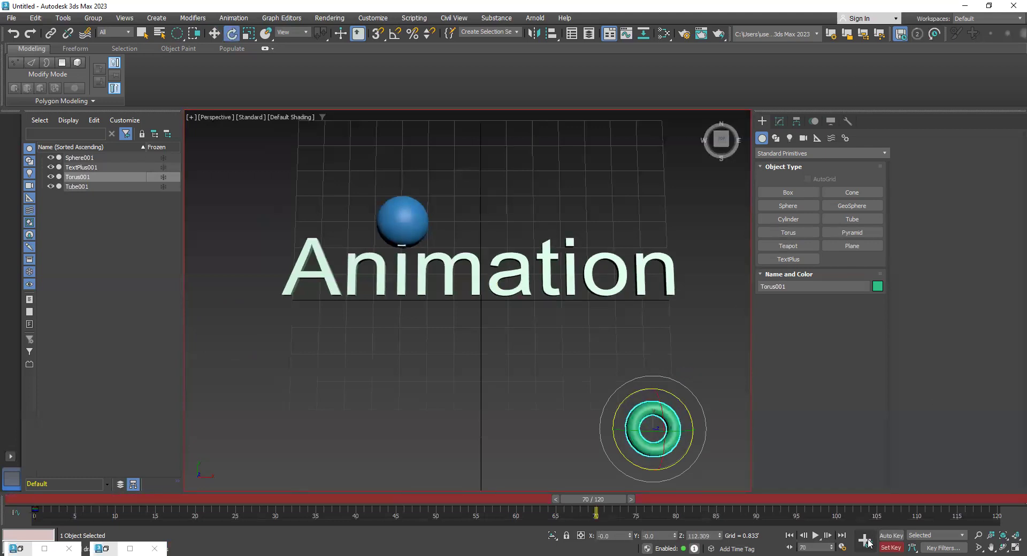
- Turn on edged faces in the viewport, play the animation from frame 0 and stop it at about frame 71
key("F4")
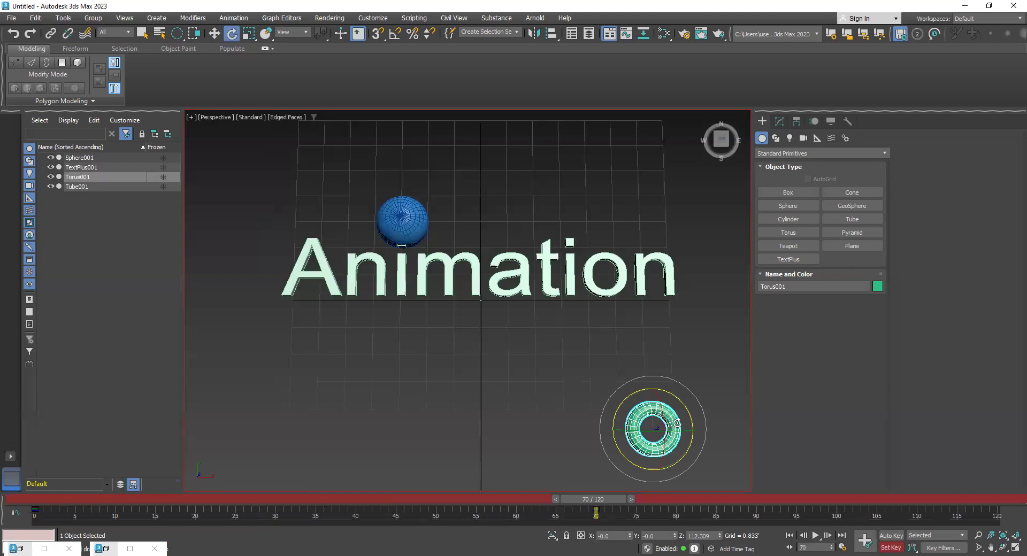
left_click_drag(584, 499, 308, 500)
left_click_drag(238, 535, 37, 532)
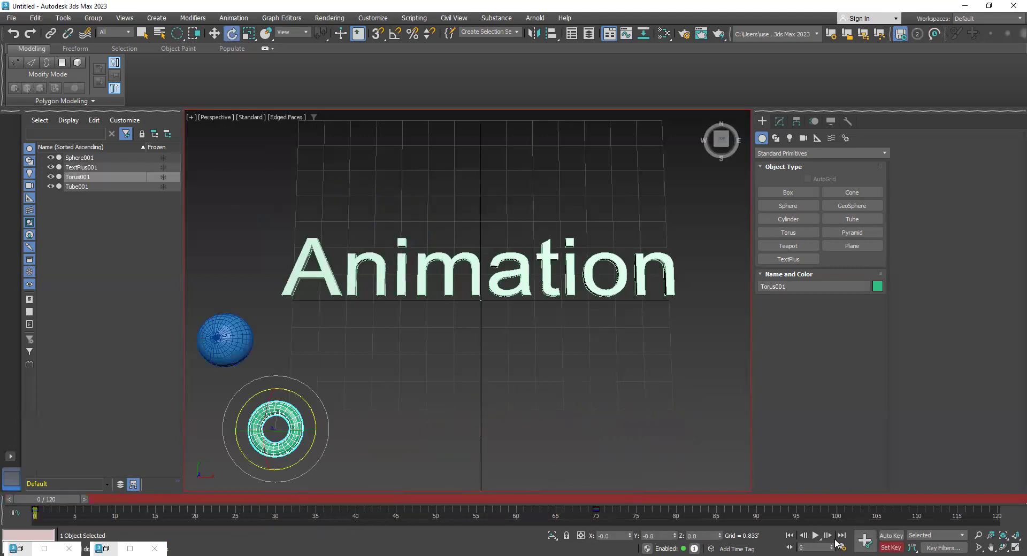
left_click(814, 534)
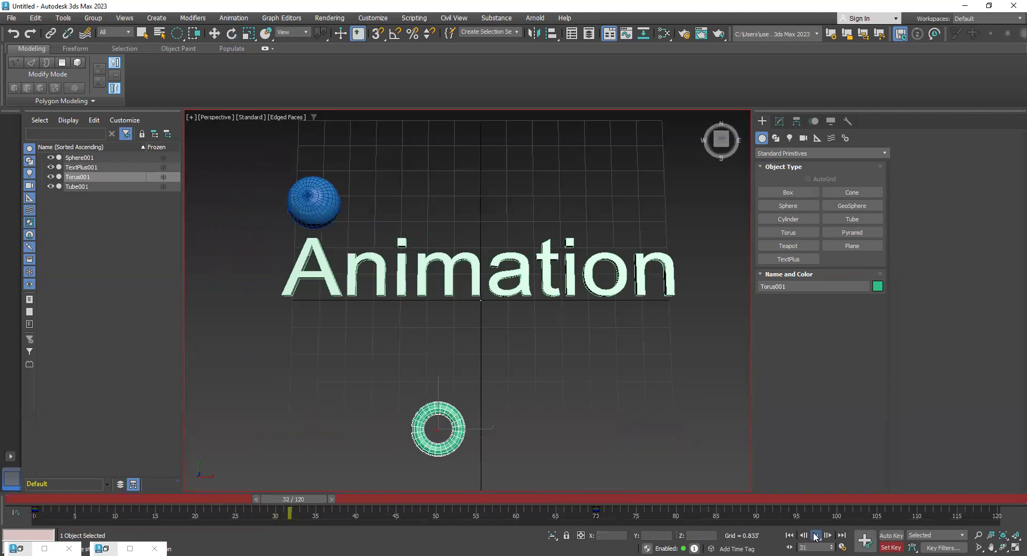
left_click(815, 536)
- Return to frame 0 with the Move tool active, replay the torus animation and stop at about frame 72
key("e")
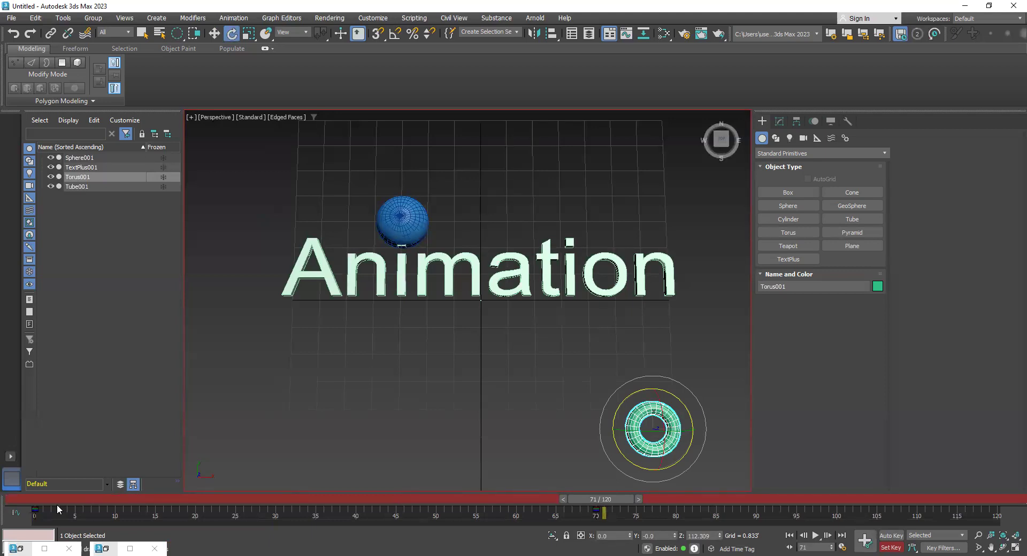
key("w")
left_click_drag(603, 503, 39, 503)
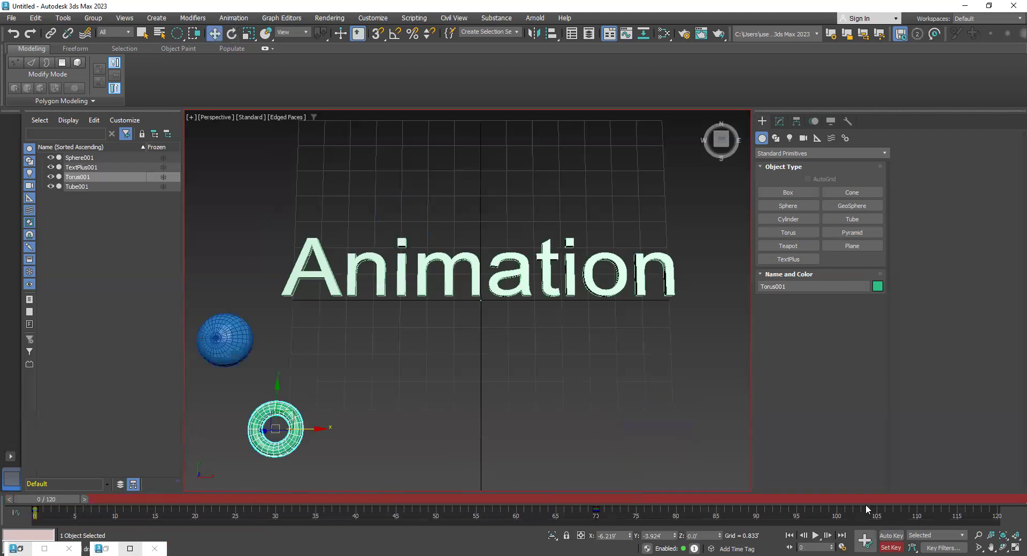
left_click(819, 536)
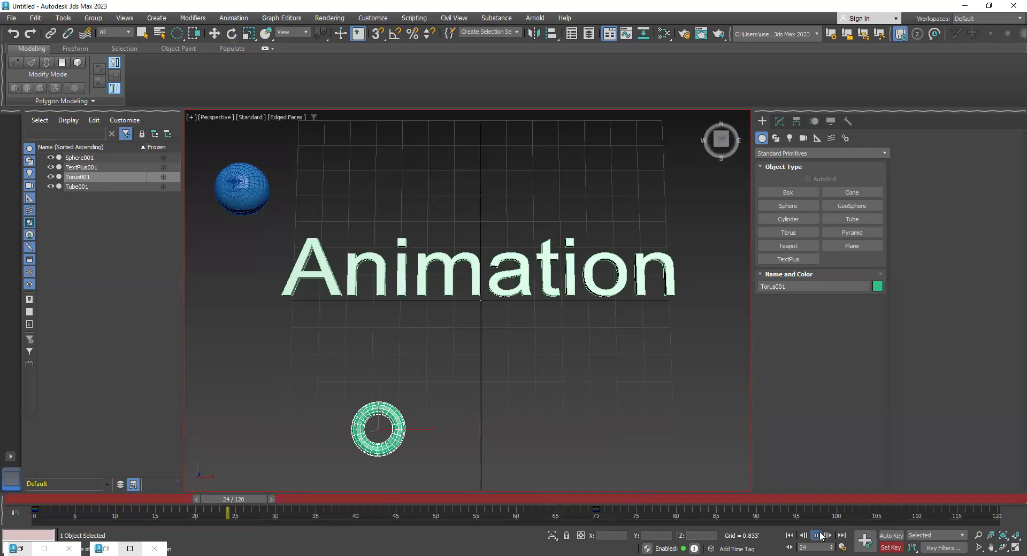
left_click(819, 536)
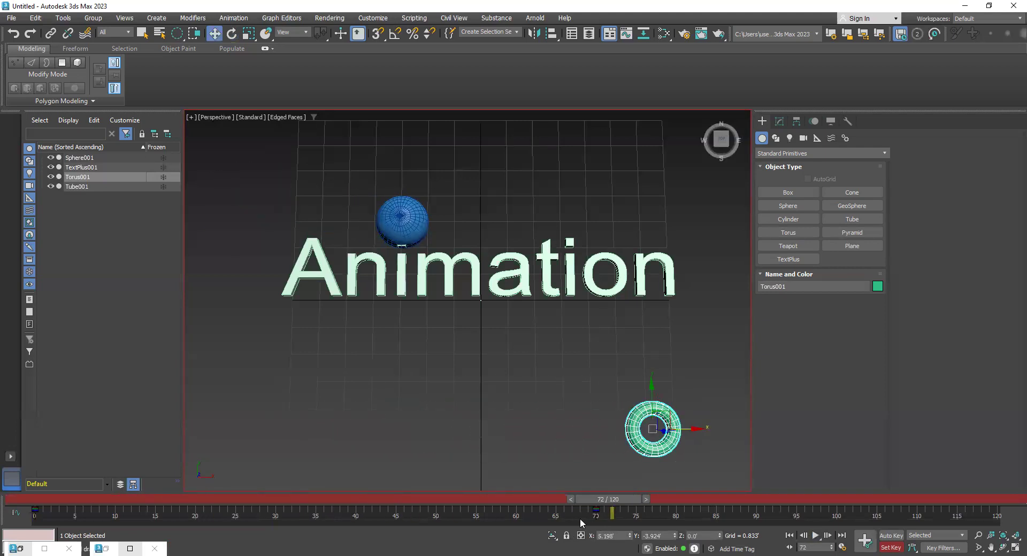
- Select the torus key at frame 70 on the timeline and open the Dope Sheet
left_click_drag(580, 519, 618, 512)
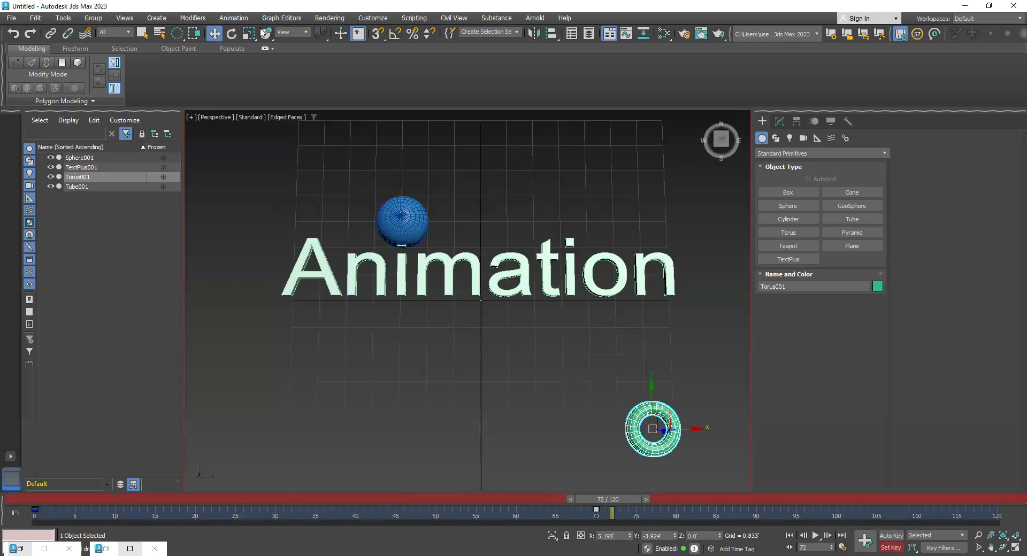
left_click(278, 17)
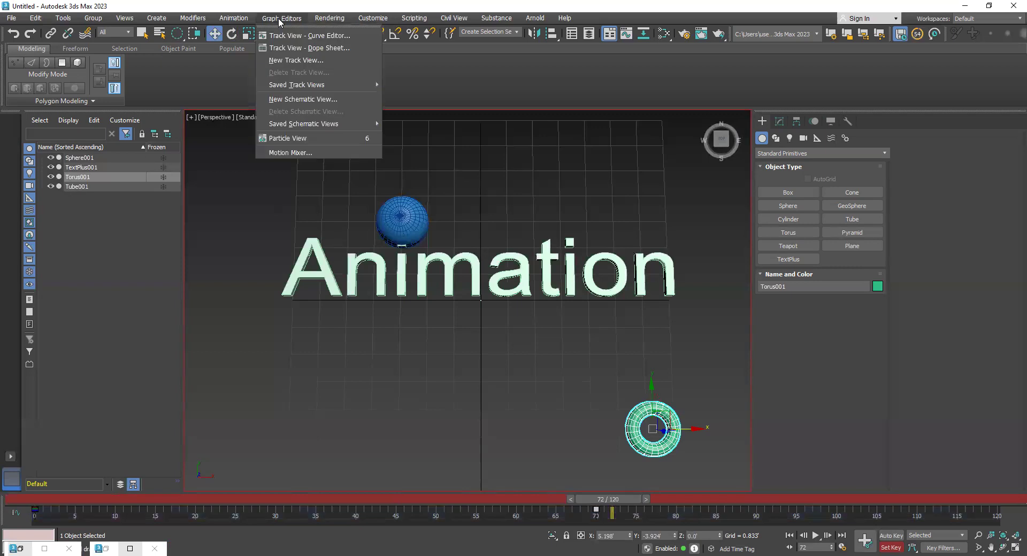
left_click(313, 48)
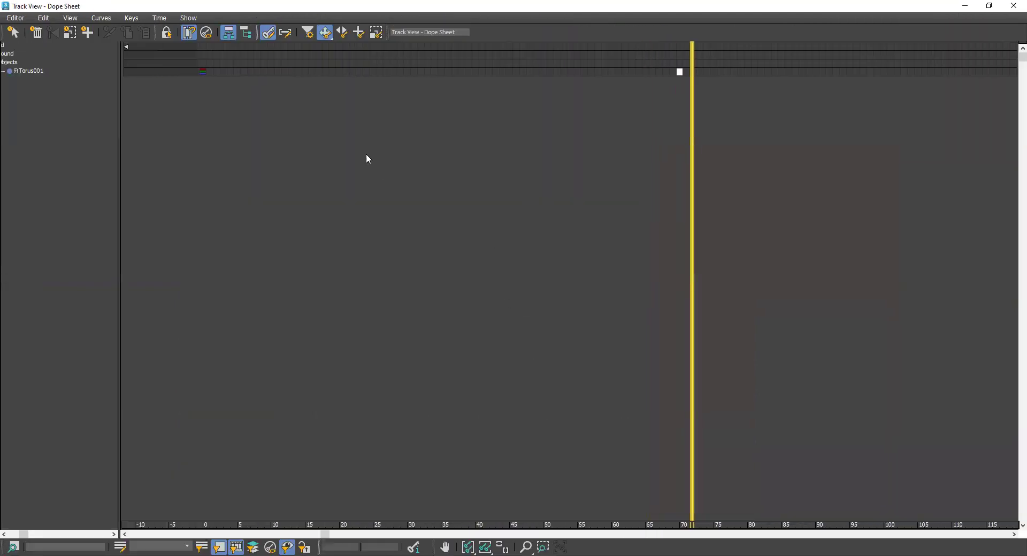
- With the blue sphere's tracks in the Dope Sheet, shift its last key to about frame 77
left_click_drag(195, 97, 194, 96)
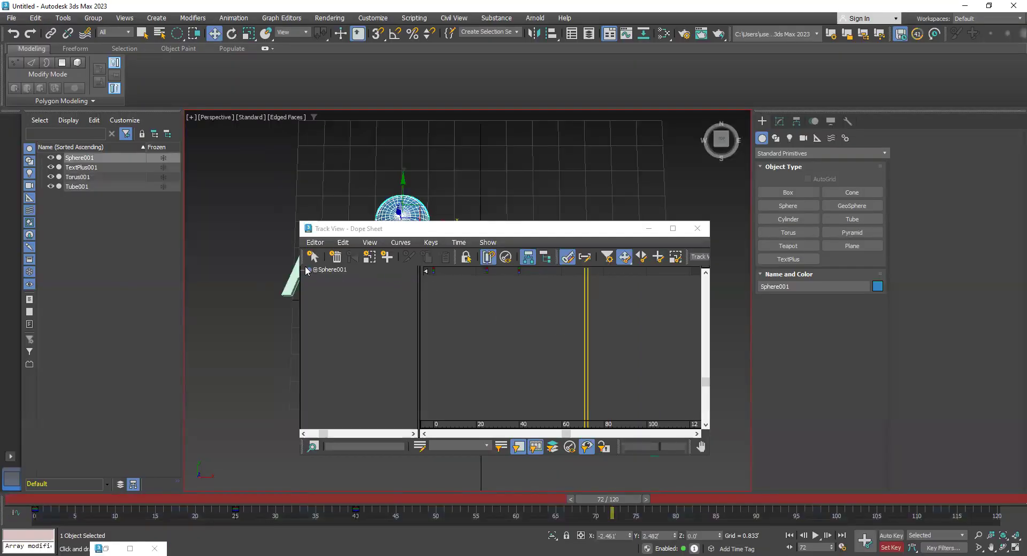
left_click(441, 274)
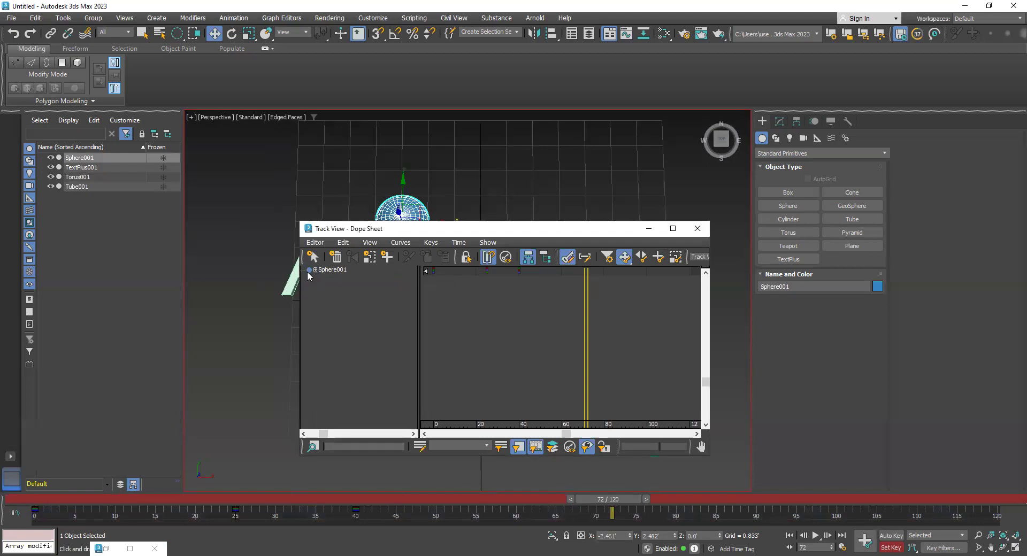
left_click(489, 272)
left_click_drag(517, 271, 598, 272)
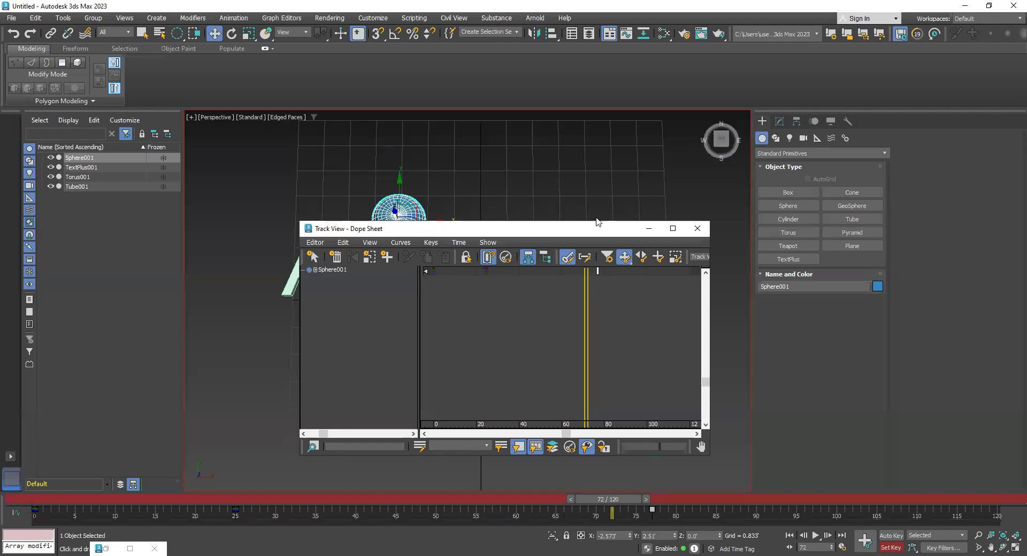
- Minimize the Dope Sheet and replay the animation from the start to check the sphere's new timing
left_click(648, 229)
left_click_drag(607, 500, 1, 502)
key("w")
left_click(825, 537)
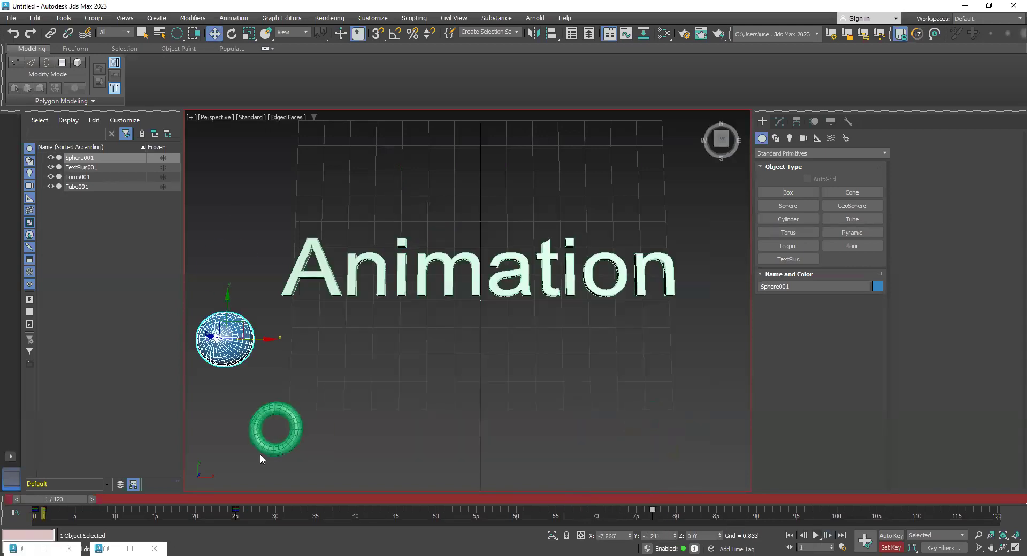
key("/")
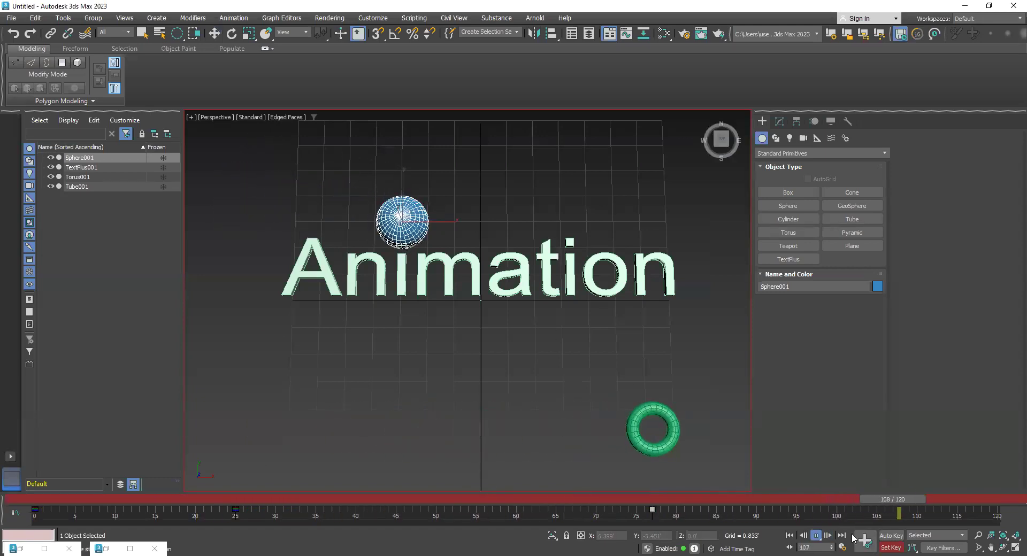
key("/")
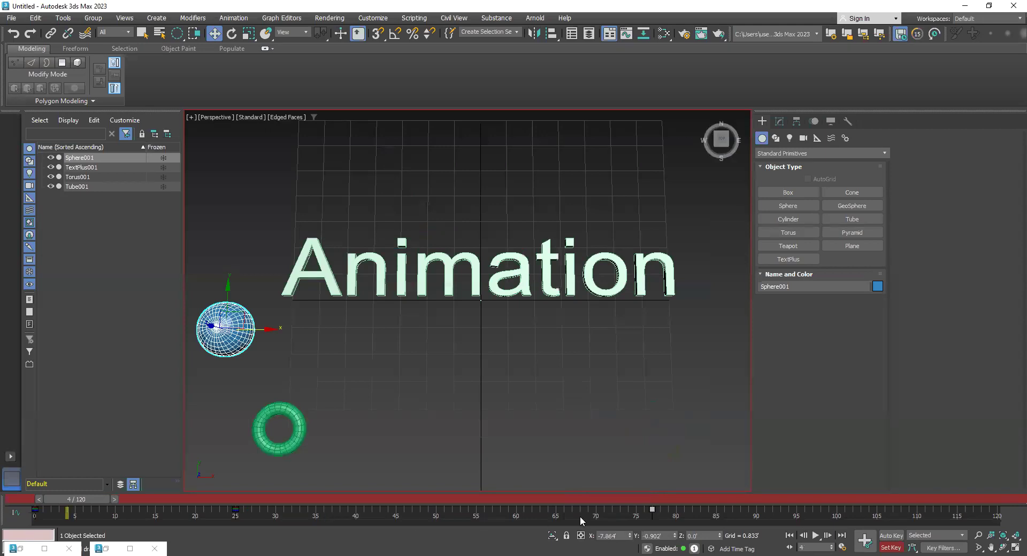
- Select the torus, open its tracks in the Dope Sheet and restore the maximized window to a smaller size
left_click_drag(389, 410, 241, 457)
left_click(304, 435)
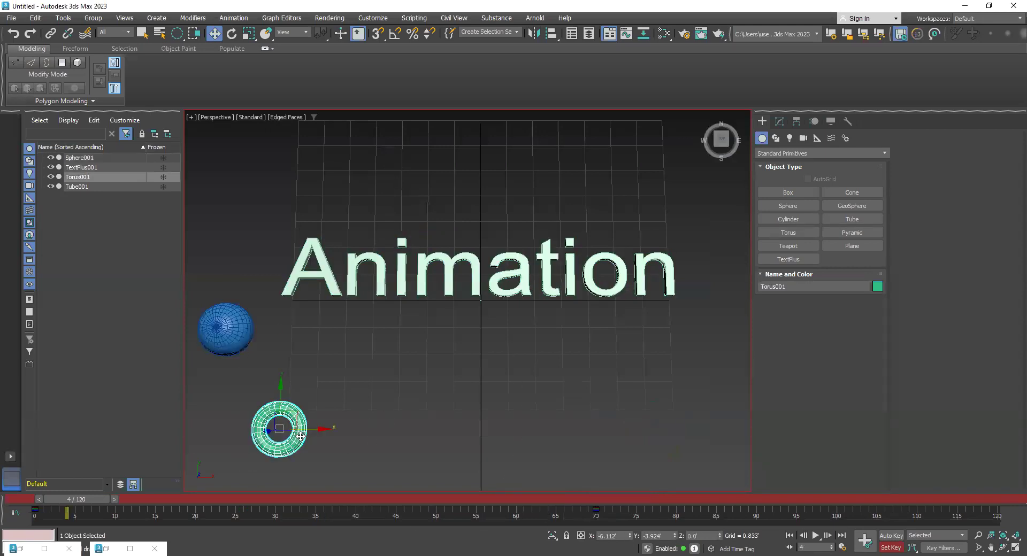
left_click(270, 20)
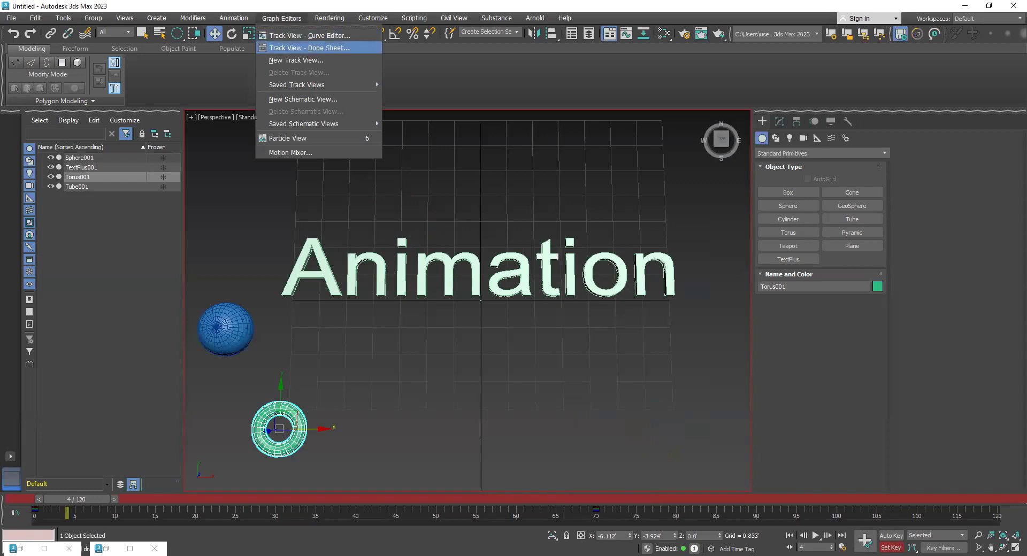
left_click(309, 48)
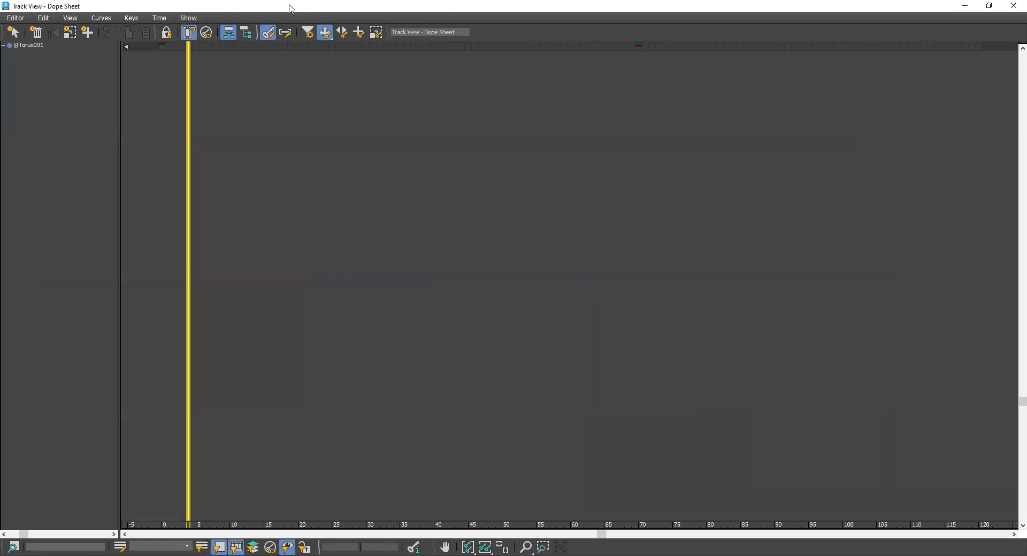
double_click(290, 8)
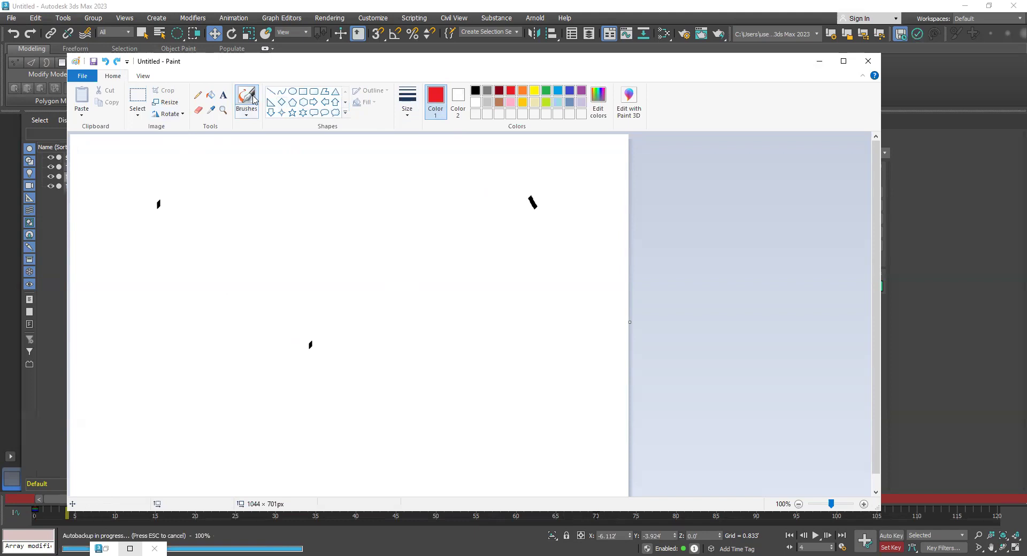
- In Paint, try several red brush curves linking the three black marks, undoing each one
left_click(248, 113)
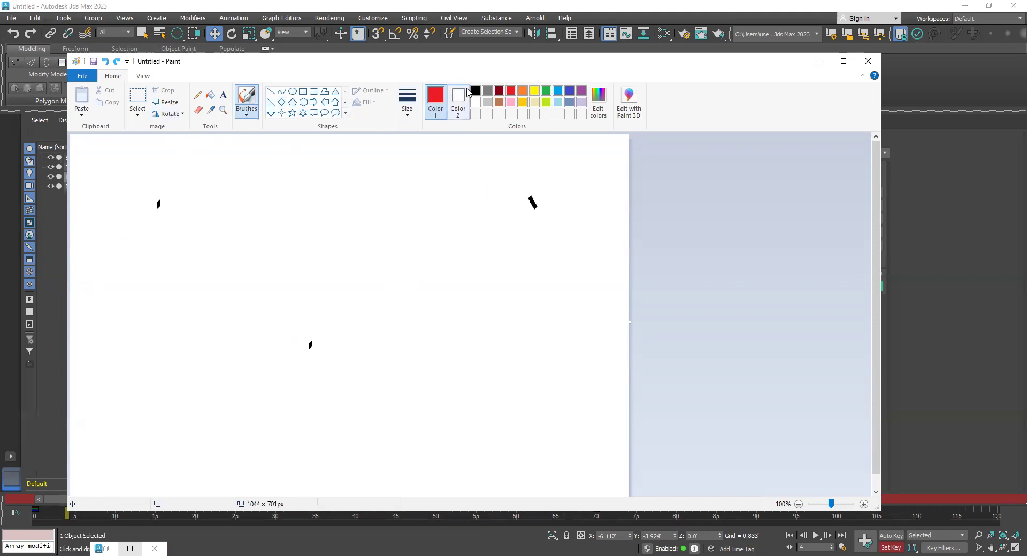
mouse_move(158, 201)
left_mouse_down()
mouse_move(302, 333)
mouse_move(532, 198)
left_mouse_up()
key("ctrl+z")
mouse_move(158, 208)
left_mouse_down()
mouse_move(223, 211)
mouse_move(313, 326)
mouse_move(314, 347)
mouse_move(364, 248)
mouse_move(518, 194)
mouse_move(546, 197)
left_mouse_up()
key("ctrl+z")
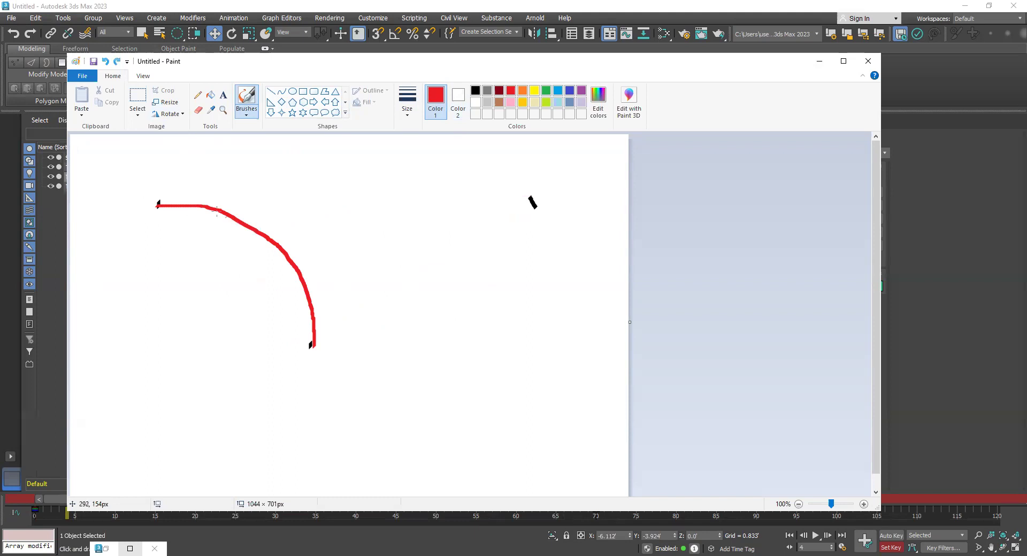
key("ctrl+z")
mouse_move(159, 205)
left_mouse_down()
mouse_move(163, 278)
mouse_move(309, 347)
mouse_move(494, 275)
mouse_move(532, 201)
left_mouse_up()
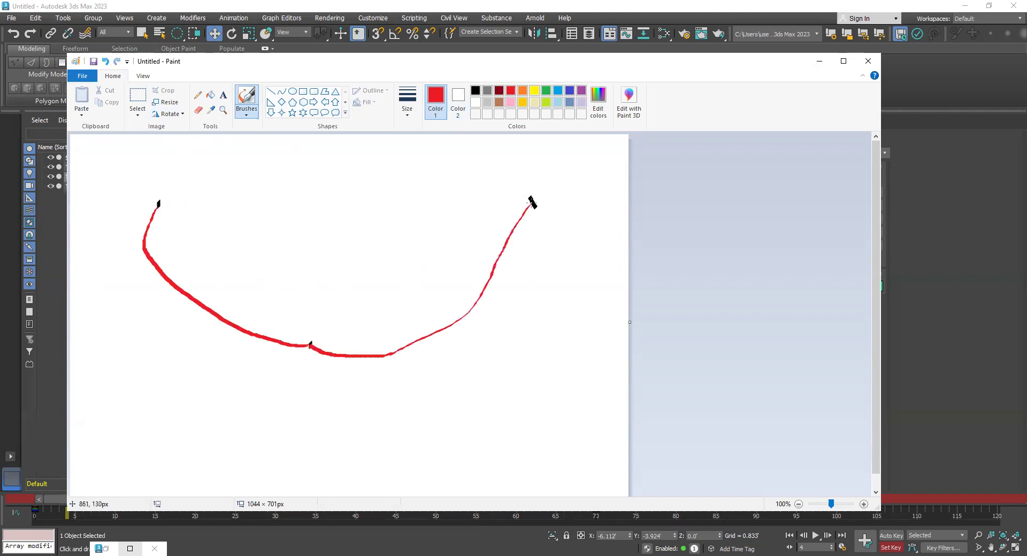
key("ctrl+z")
key("ctrl+z")
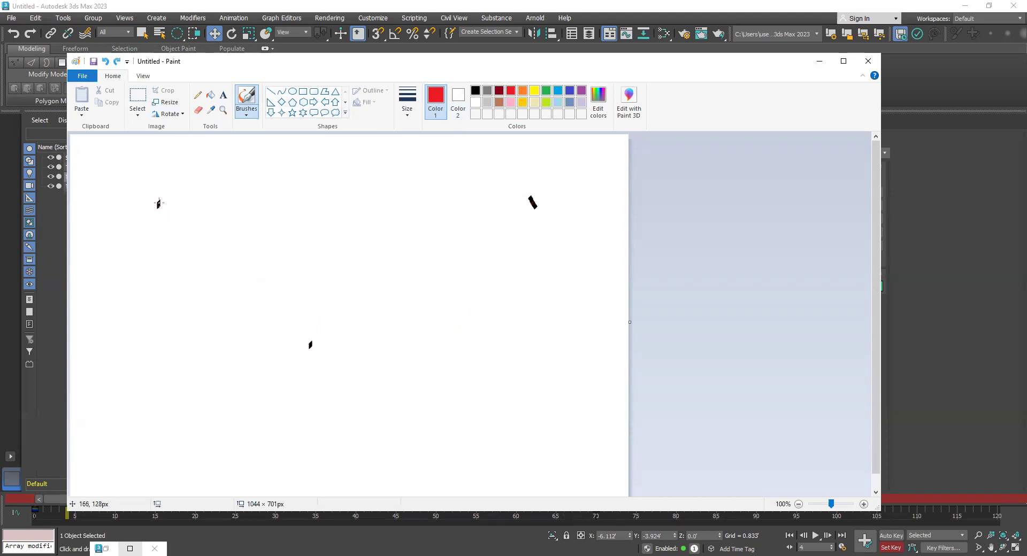
mouse_move(159, 204)
left_mouse_down()
mouse_move(266, 234)
mouse_move(324, 358)
left_mouse_up()
key("ctrl+z")
- Clear the canvas by selecting the area around the three black marks and deleting its contents
left_click(138, 96)
left_click_drag(105, 150, 669, 460)
key("Delete")
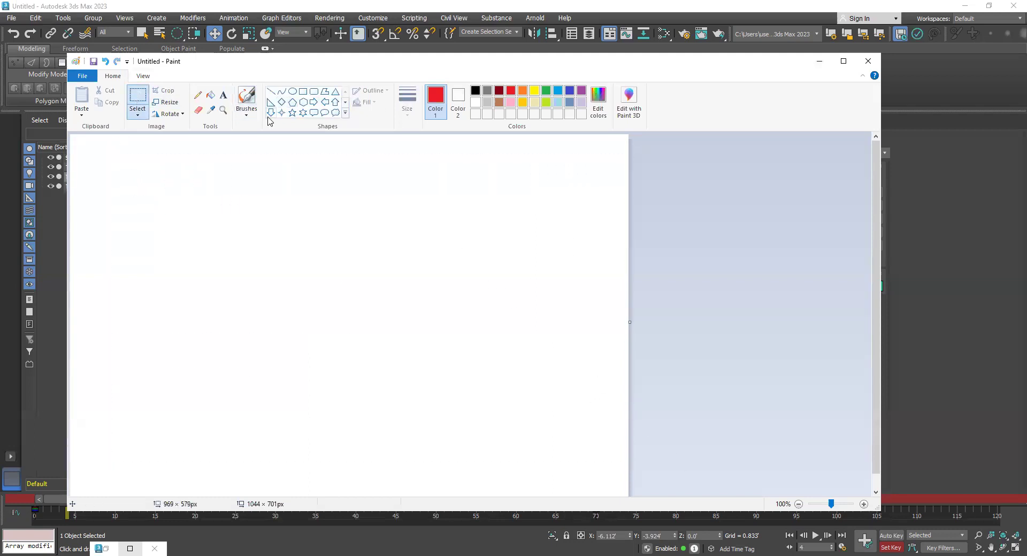
- Draw eight red ellipses, about 60 to 100 px wide, along a rising and falling arc, bunched closely at the peak
left_click(293, 91)
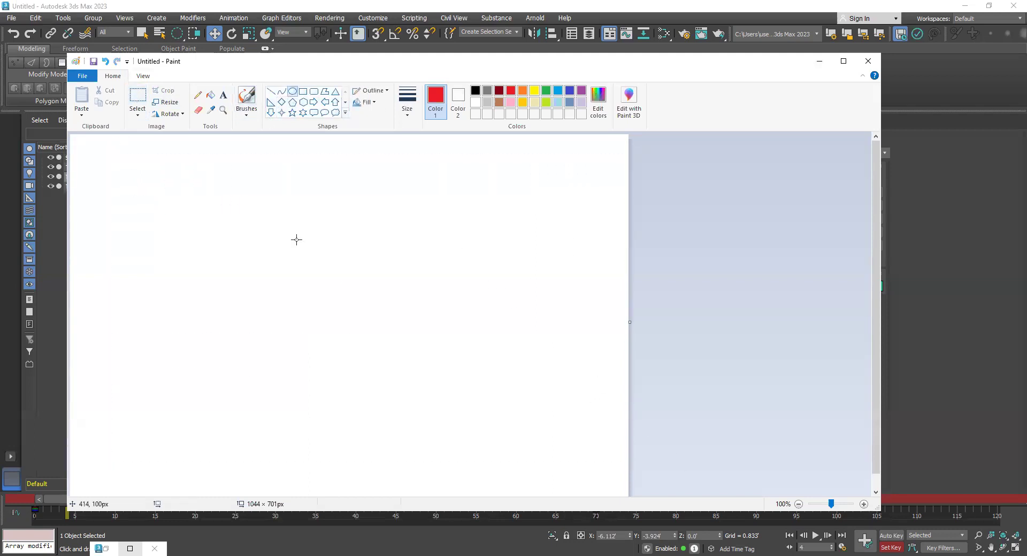
left_click_drag(126, 412, 180, 465)
left_click_drag(182, 355, 229, 403)
left_click_drag(239, 315, 287, 363)
left_click_drag(266, 304, 313, 353)
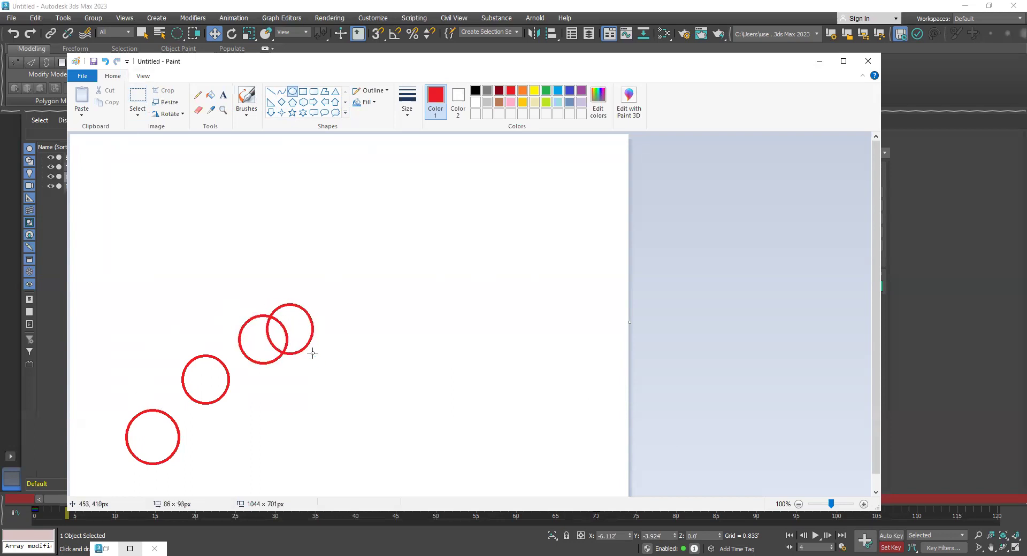
left_click_drag(313, 303, 294, 357)
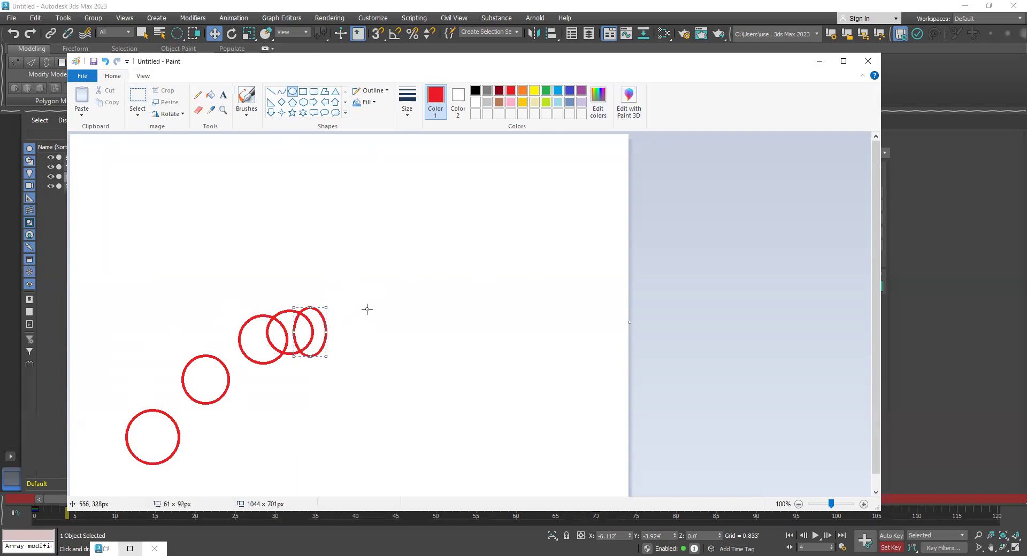
left_click_drag(361, 318, 320, 362)
left_click_drag(385, 373, 345, 423)
left_click_drag(426, 447, 373, 491)
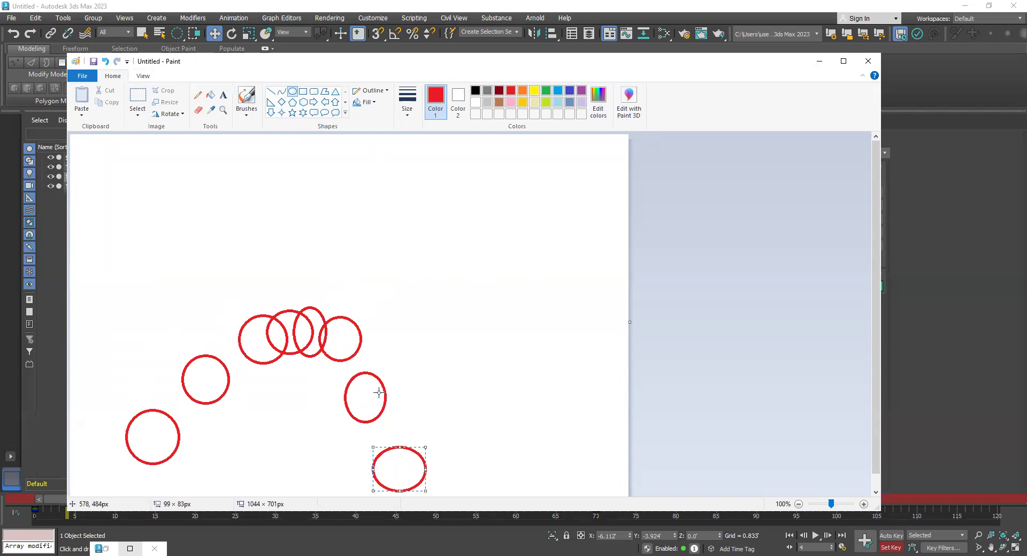
- With a black brush, draw a short 1-like stroke near the first circle and an L-shaped mark above the second
left_click(198, 95)
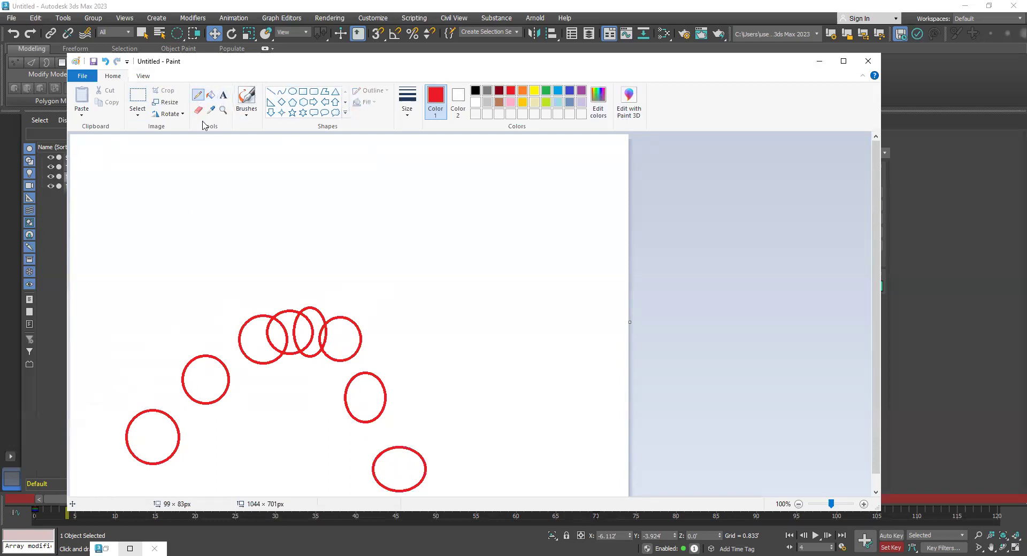
left_click(476, 90)
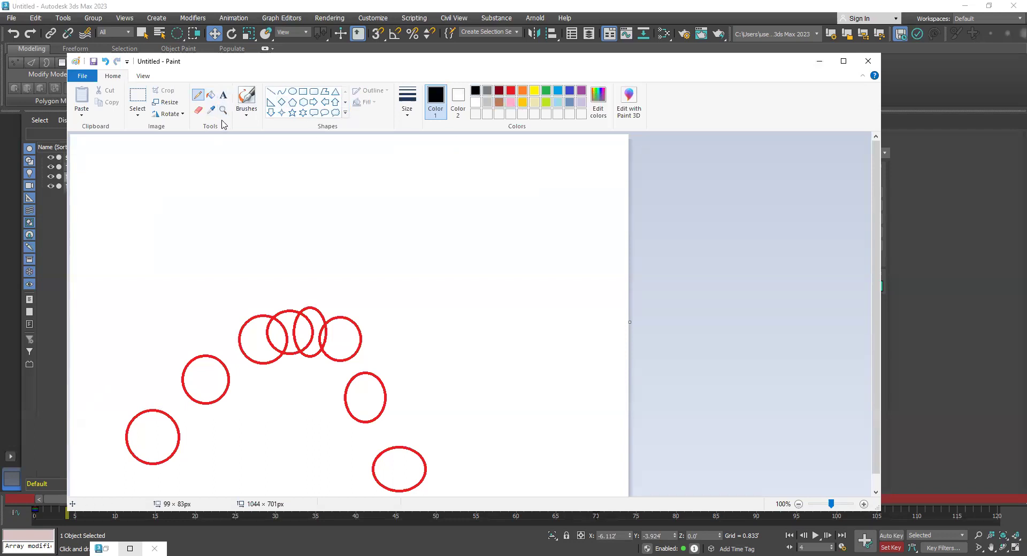
left_click(256, 103)
left_click_drag(102, 366, 110, 381)
left_click_drag(173, 302, 197, 311)
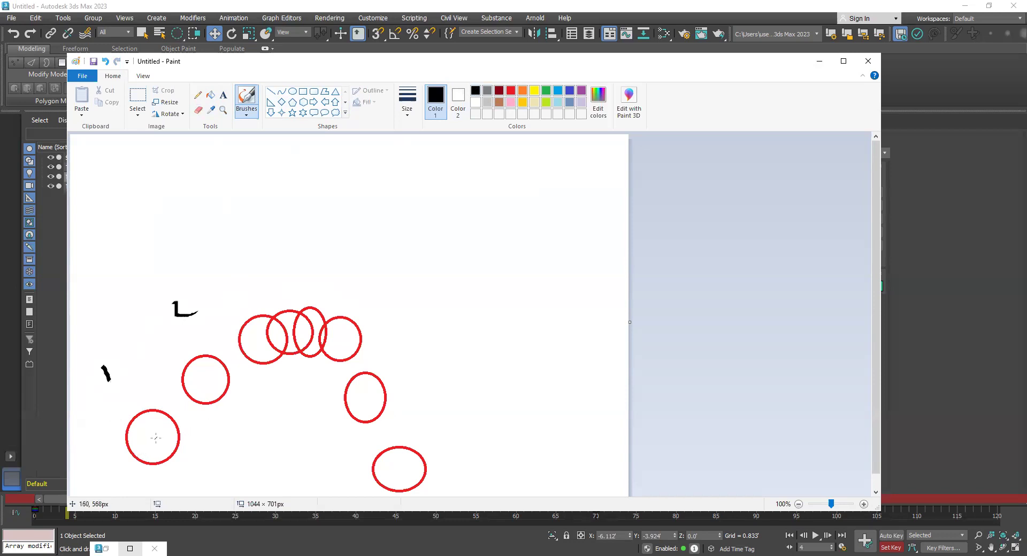
- With the black brush, mark the gaps between the red circles with short strokes and draw a long, roughly vertical divider through the peak
left_click_drag(173, 412, 185, 404)
mouse_move(284, 275)
left_mouse_down()
mouse_move(291, 286)
mouse_move(304, 278)
left_mouse_up()
left_click_drag(296, 355, 305, 361)
mouse_move(373, 329)
left_mouse_down()
mouse_move(391, 341)
mouse_move(391, 372)
left_mouse_up()
left_click_drag(410, 332, 416, 359)
left_click(418, 368)
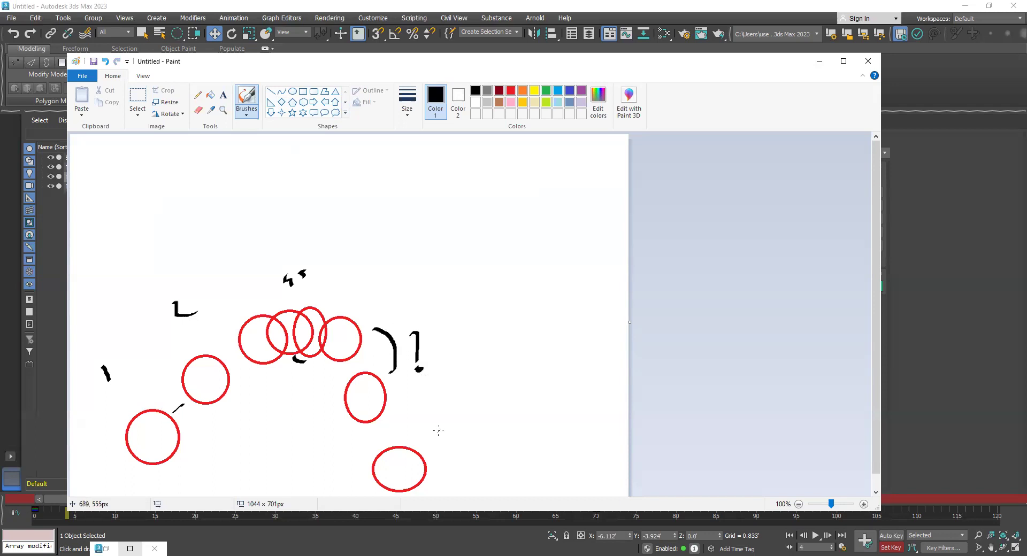
left_click_drag(392, 398, 423, 444)
left_click_drag(302, 205, 281, 497)
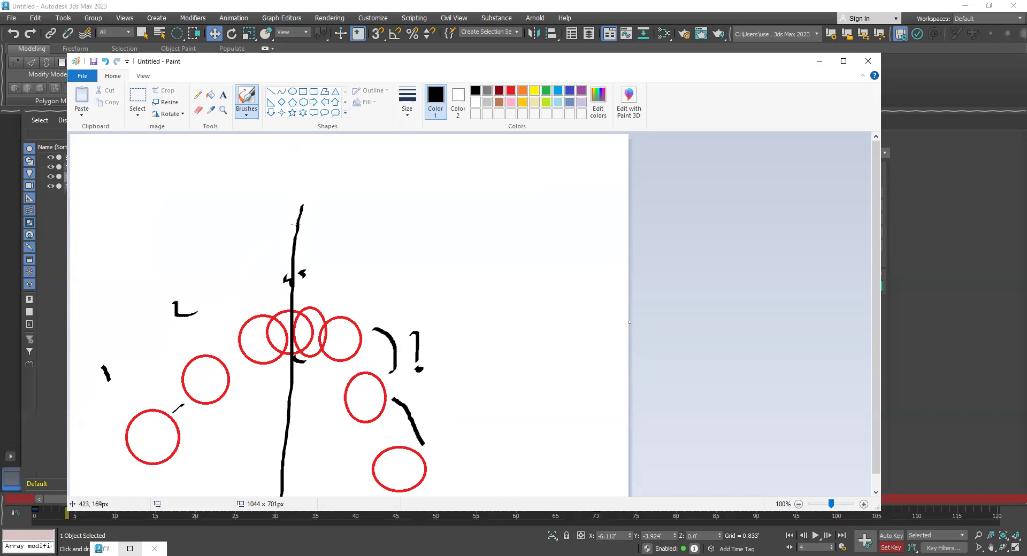
- In green, draw three small key markers, an arc from the first marker over the peak, and a wide loop around the arc's peak
left_click(546, 90)
left_click_drag(89, 332, 103, 328)
left_click_drag(282, 178, 292, 175)
left_click_drag(469, 478, 475, 473)
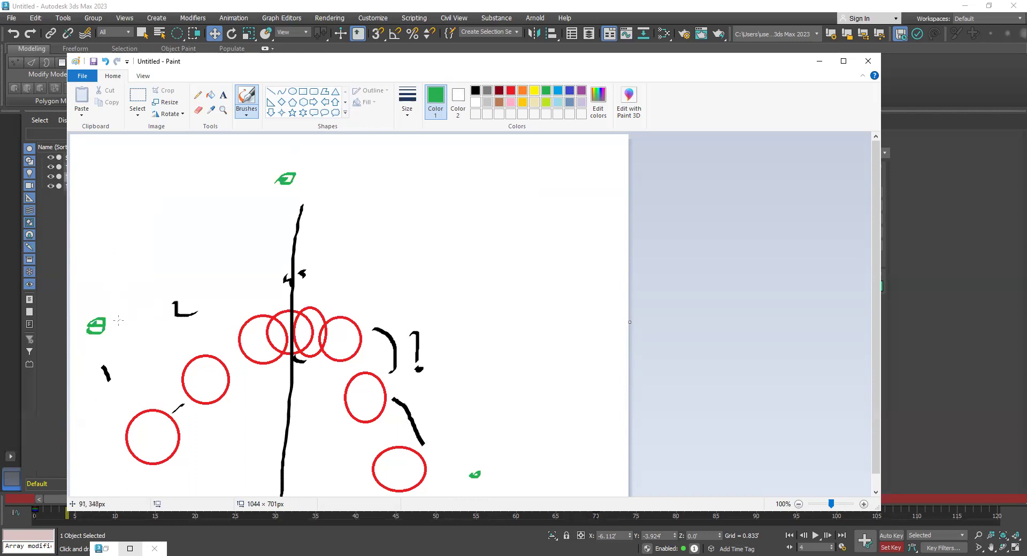
mouse_move(100, 319)
left_mouse_down()
mouse_move(217, 199)
mouse_move(269, 180)
mouse_move(349, 178)
mouse_move(384, 193)
mouse_move(418, 247)
mouse_move(456, 361)
left_mouse_up()
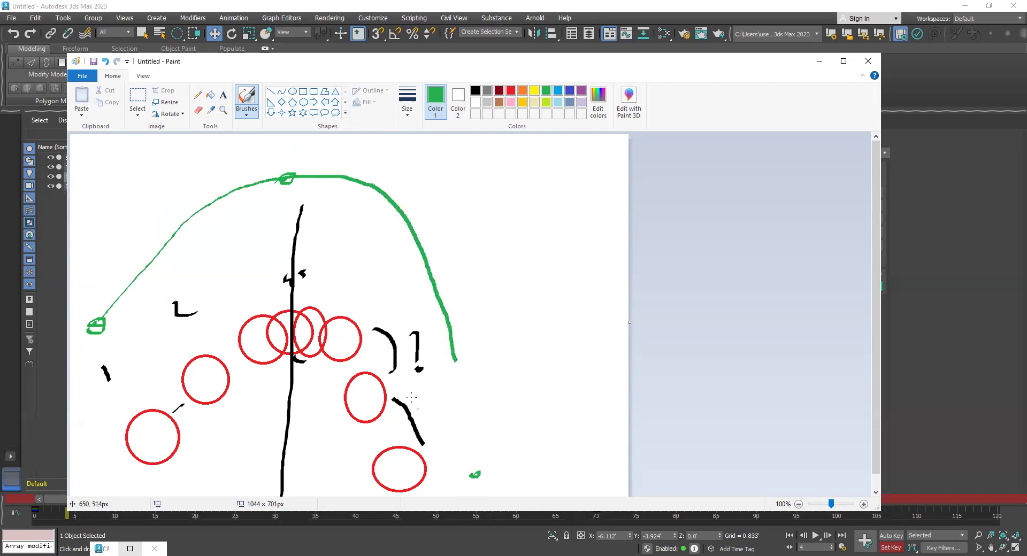
mouse_move(284, 149)
left_mouse_down()
mouse_move(235, 193)
mouse_move(388, 206)
mouse_move(329, 160)
mouse_move(278, 154)
left_mouse_up()
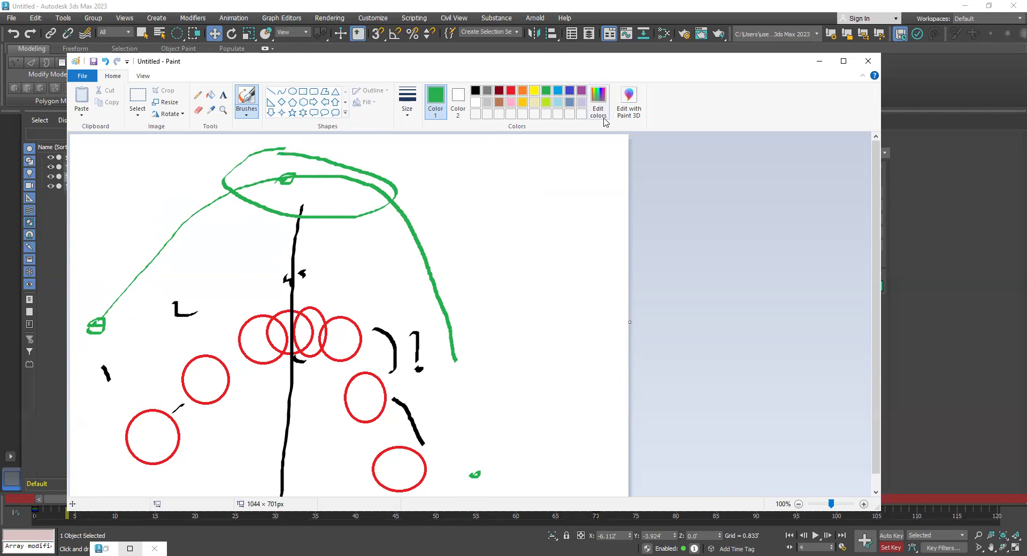
- In blue, draw strokes across the green arc's first and peak keys, and write "out" before the peak and "In" after it
left_click(568, 91)
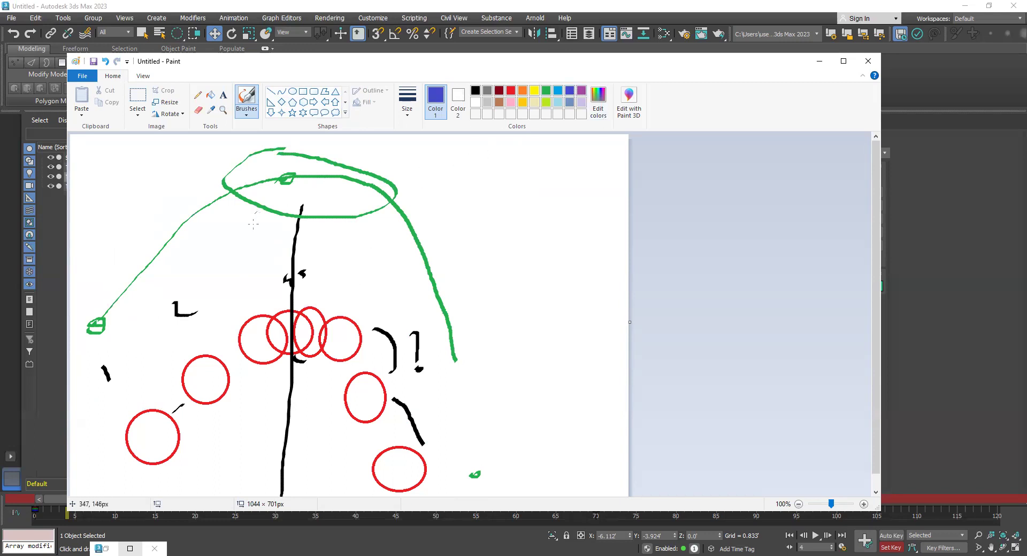
left_click_drag(77, 300, 99, 339)
left_click_drag(295, 147, 301, 224)
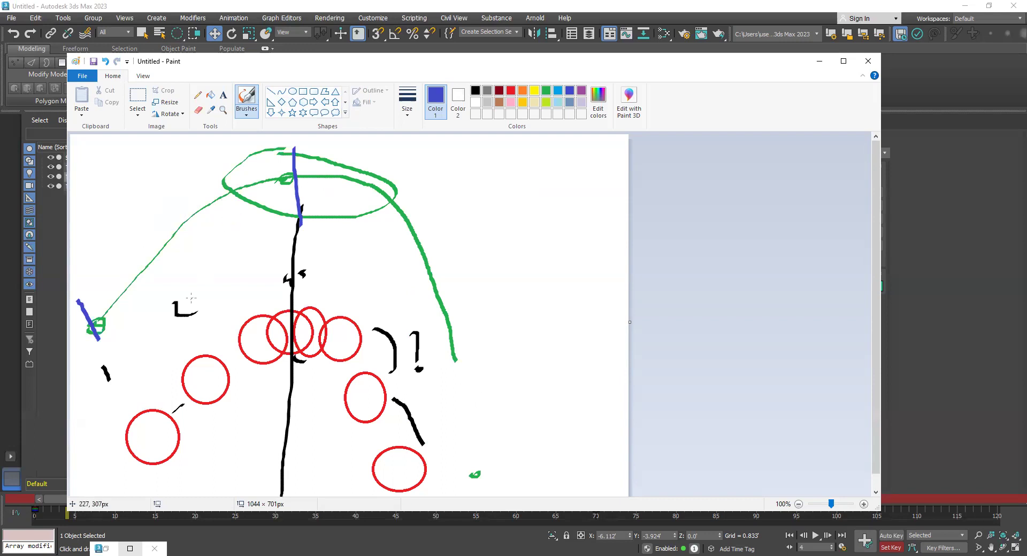
mouse_move(202, 257)
left_mouse_down()
mouse_move(217, 256)
mouse_move(199, 251)
left_mouse_up()
mouse_move(221, 237)
left_mouse_down()
mouse_move(229, 249)
mouse_move(236, 231)
mouse_move(256, 231)
mouse_move(273, 211)
left_mouse_up()
mouse_move(331, 239)
left_mouse_down()
mouse_move(336, 264)
mouse_move(341, 234)
mouse_move(356, 261)
left_mouse_up()
left_click_drag(360, 244, 388, 262)
- Widen the canvas to 1454 px and sketch a tall, narrow blue arch with a centre line, three key marks and a loop around its top
left_click_drag(629, 322, 849, 311)
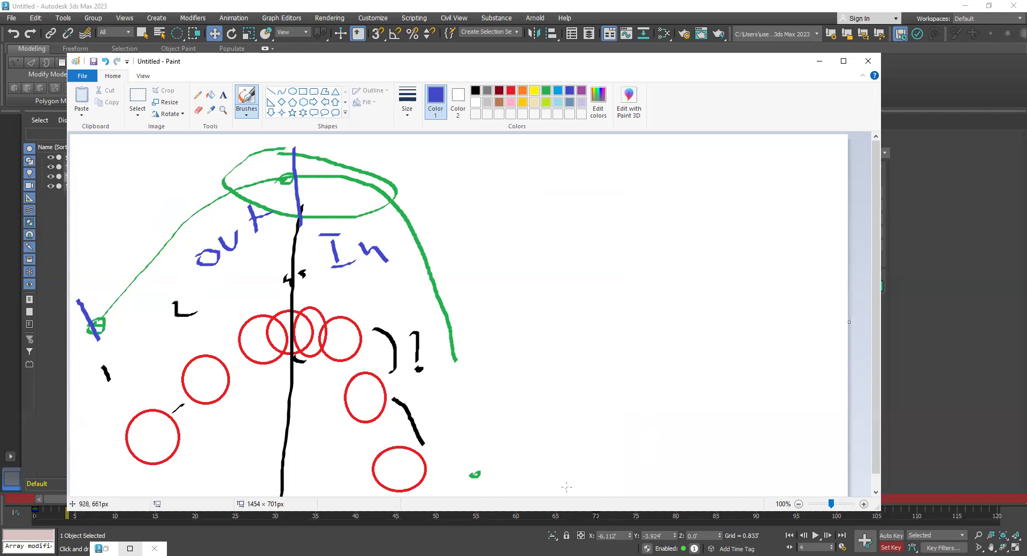
mouse_move(567, 486)
left_mouse_down()
mouse_move(567, 214)
mouse_move(575, 186)
mouse_move(630, 162)
mouse_move(680, 180)
mouse_move(692, 217)
mouse_move(720, 484)
left_mouse_up()
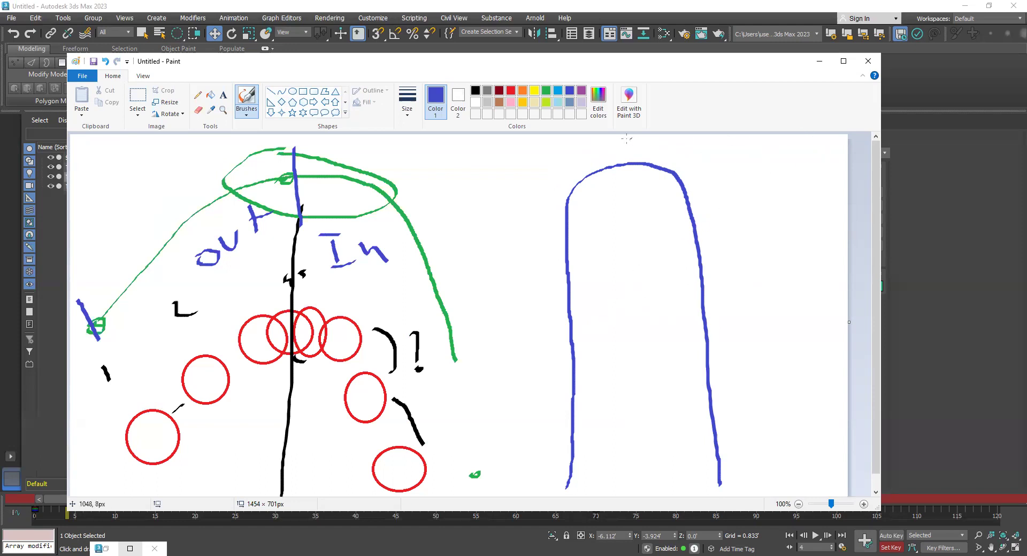
left_click_drag(616, 141, 646, 495)
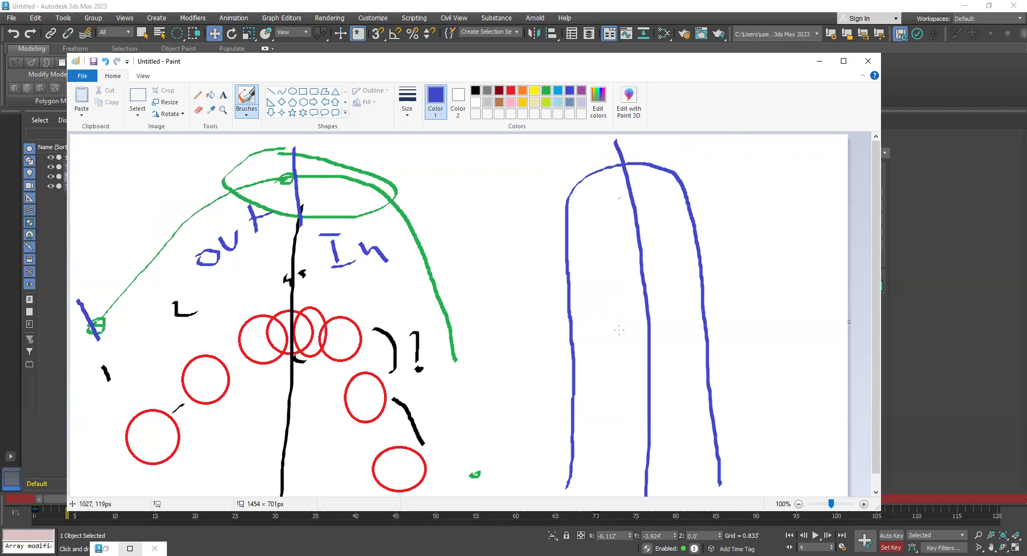
left_click_drag(544, 485, 543, 484)
left_click_drag(618, 140, 619, 141)
left_click_drag(749, 474, 748, 478)
mouse_move(705, 150)
left_mouse_down()
mouse_move(547, 148)
mouse_move(636, 224)
mouse_move(706, 143)
left_mouse_up()
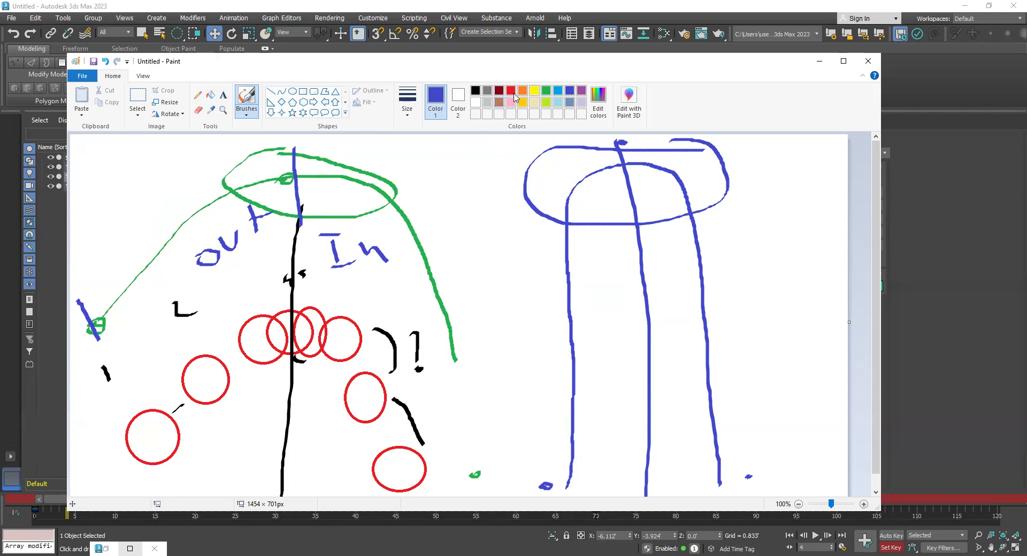
- In yellow, draw a curve from the word "out" toward the blue arch and a curved arrow passing over the arch's top
left_click(534, 92)
mouse_move(227, 242)
left_mouse_down()
mouse_move(343, 333)
mouse_move(536, 307)
left_mouse_up()
mouse_move(441, 231)
left_mouse_down()
mouse_move(644, 158)
mouse_move(748, 220)
mouse_move(711, 249)
mouse_move(723, 267)
left_mouse_up()
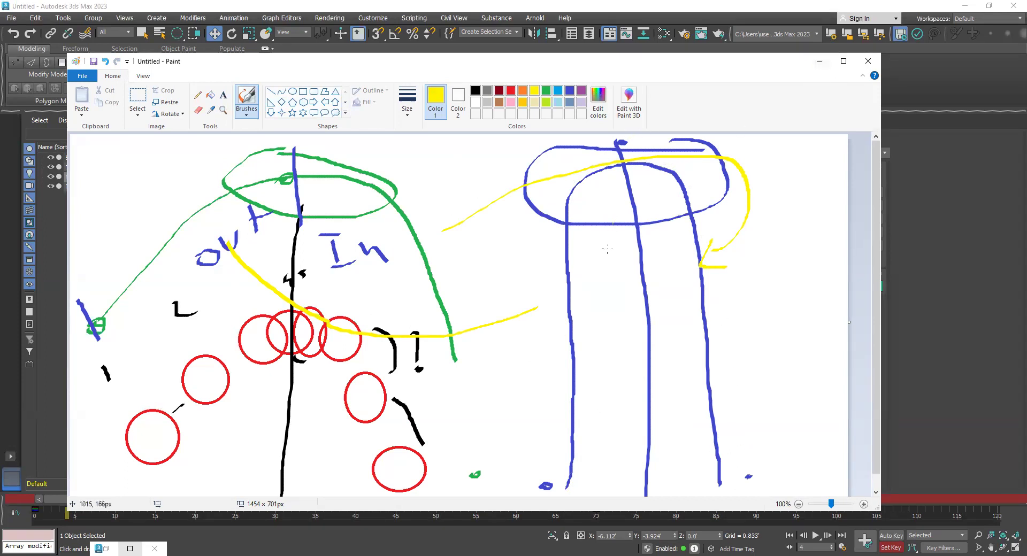
- Minimize Paint to return to 3ds Max, select the sphere and open the Curve Editor
left_click(818, 63)
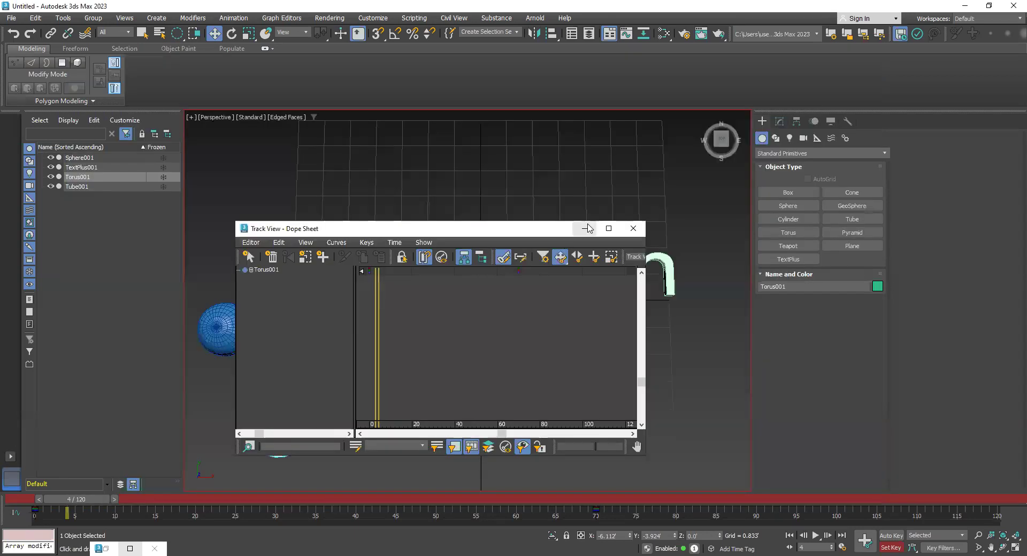
left_click(224, 324)
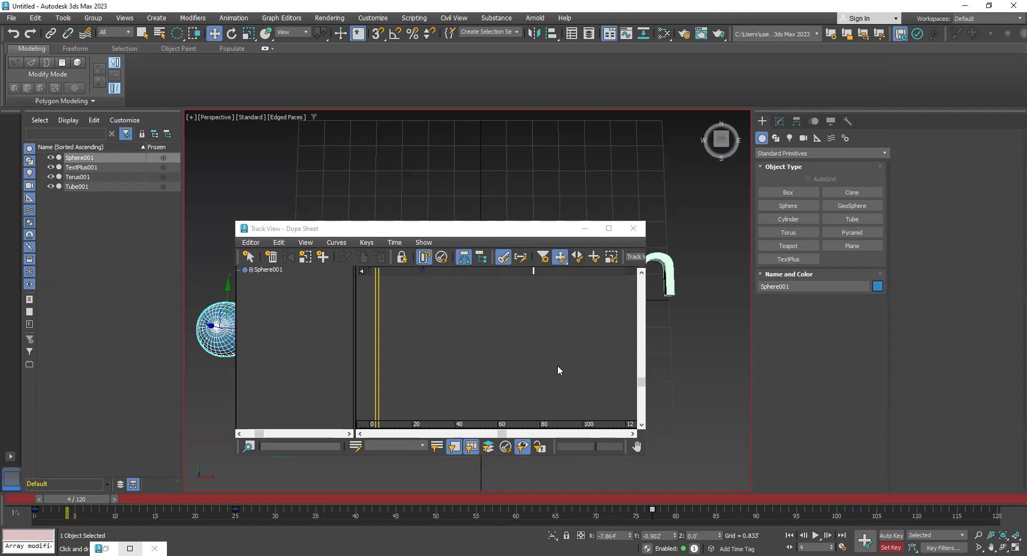
left_click(279, 19)
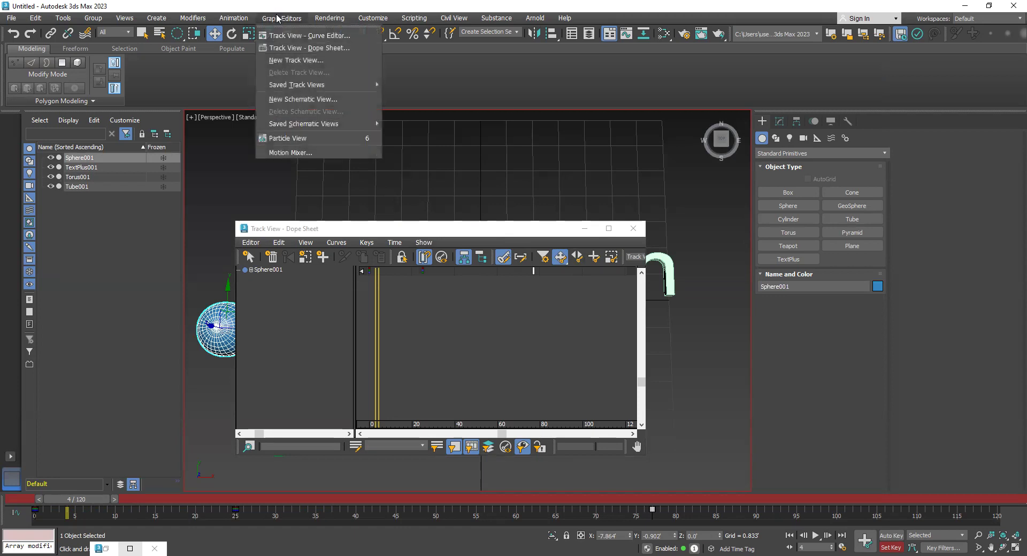
left_click(297, 36)
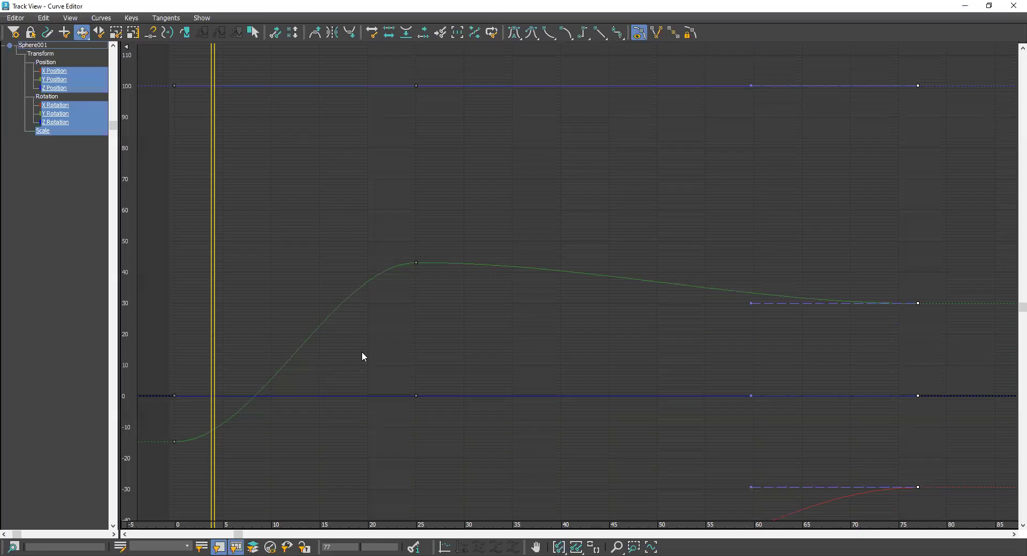
- Examine the sphere's combined animation curves, checking how they ease around the keys at frames 0, 25 and 77
middle_click_drag(385, 269, 432, 289)
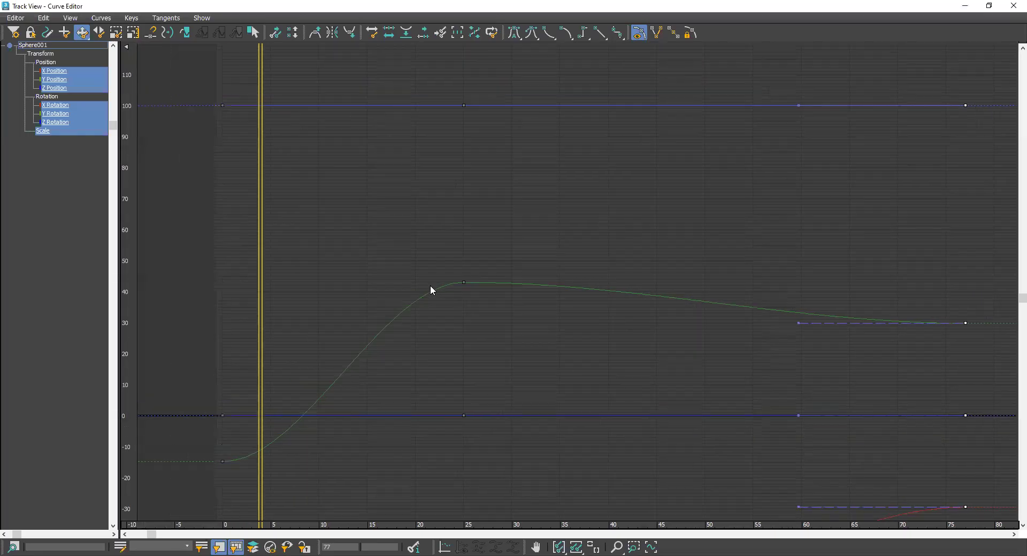
middle_click_drag(426, 391, 474, 305)
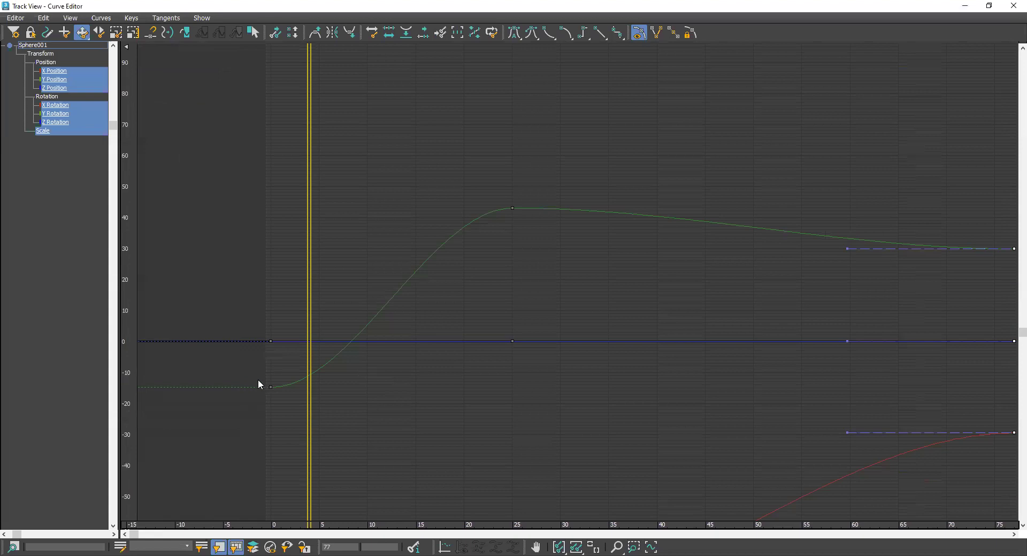
left_click(271, 389)
left_click(512, 207)
middle_click_drag(603, 238, 322, 271)
middle_click_drag(613, 332, 498, 321)
left_click(187, 325)
middle_click_drag(551, 257, 763, 238)
left_click(374, 218)
middle_click_drag(488, 248, 916, 237)
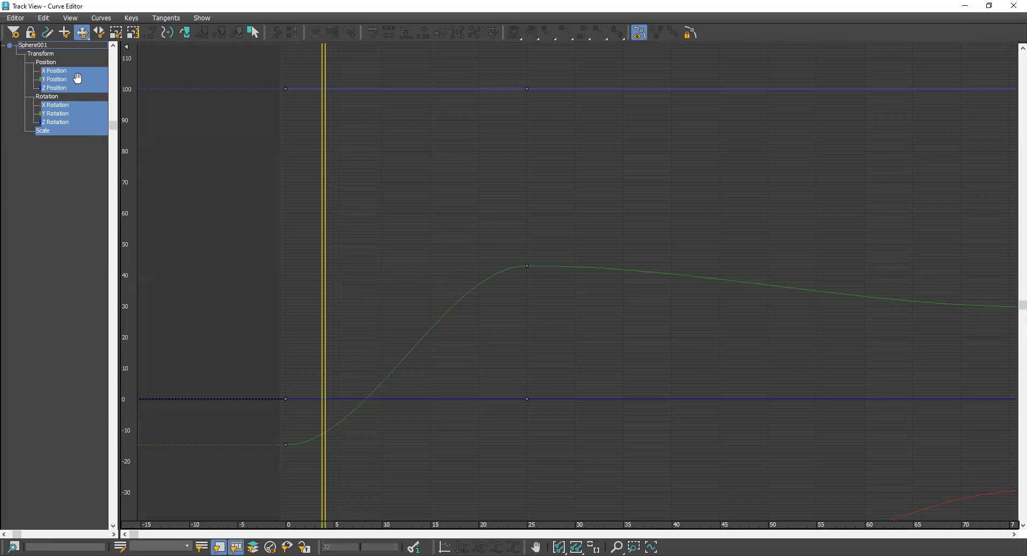
- Isolate the sphere's X, Y and Z Position curves one after another and examine their shape and keys
left_click(57, 72)
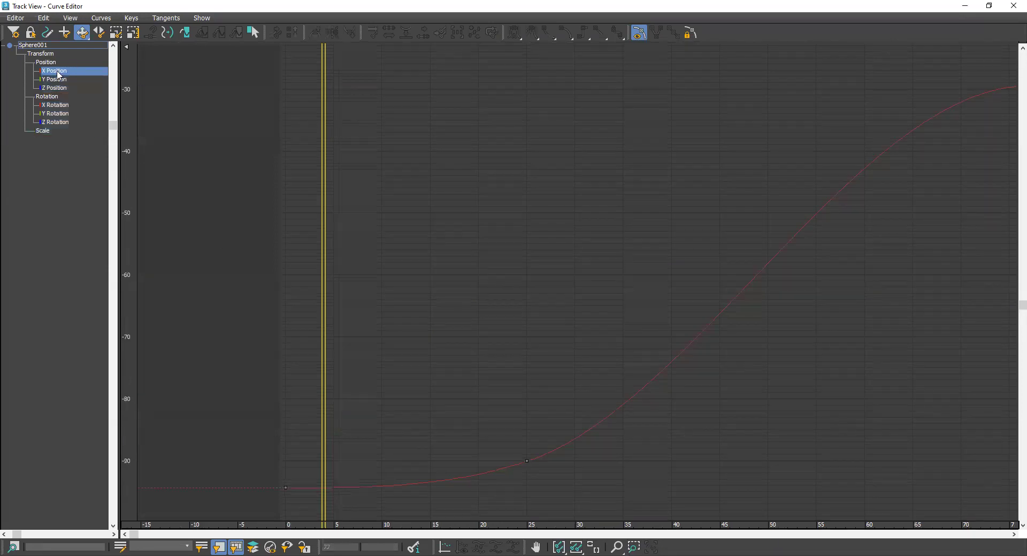
middle_click_drag(543, 344, 517, 335)
left_click_drag(267, 485, 238, 476)
left_click_drag(468, 354, 558, 496)
middle_click_drag(873, 116, 857, 123)
left_click(58, 80)
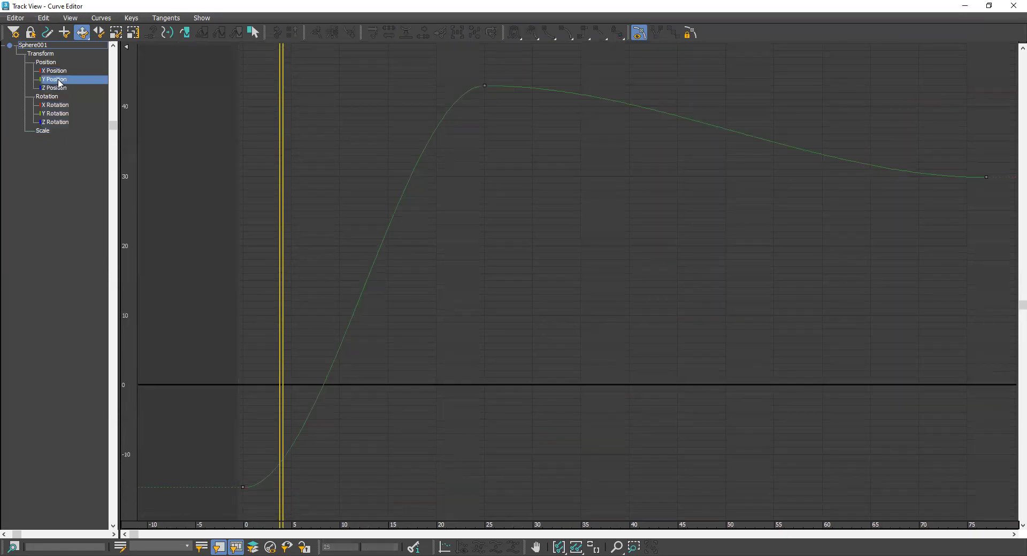
left_click(59, 88)
left_click_drag(166, 217, 1007, 375)
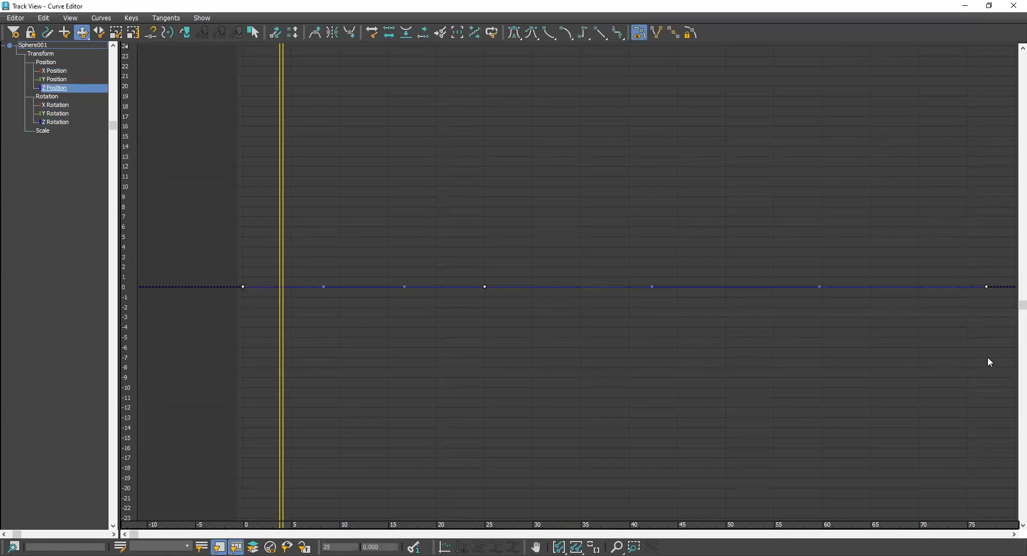
- Compare the sphere's X, Y and Z Rotation curves by isolating each one in turn
left_click(61, 106)
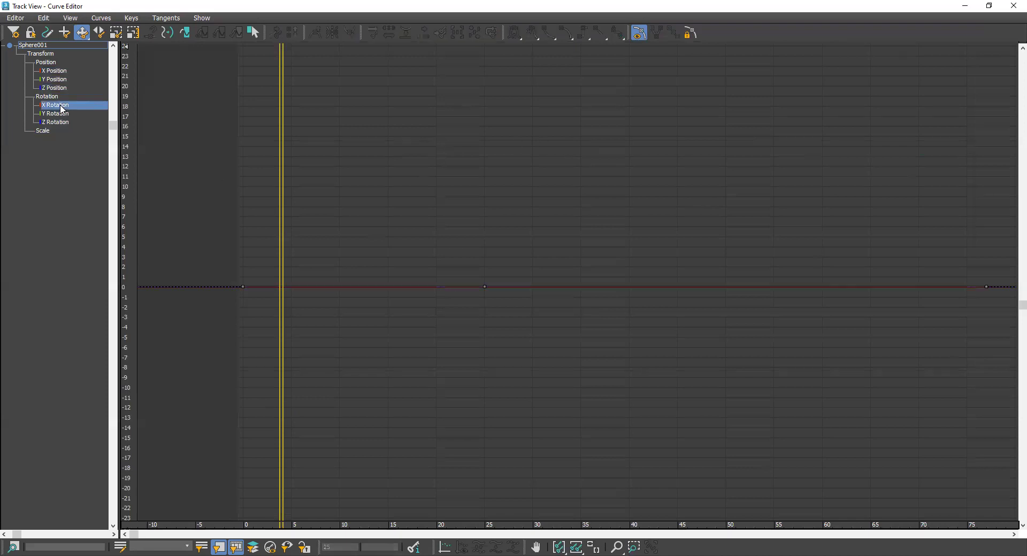
left_click(63, 113)
left_click(64, 121)
left_click(63, 105)
left_click(63, 114)
left_click(62, 122)
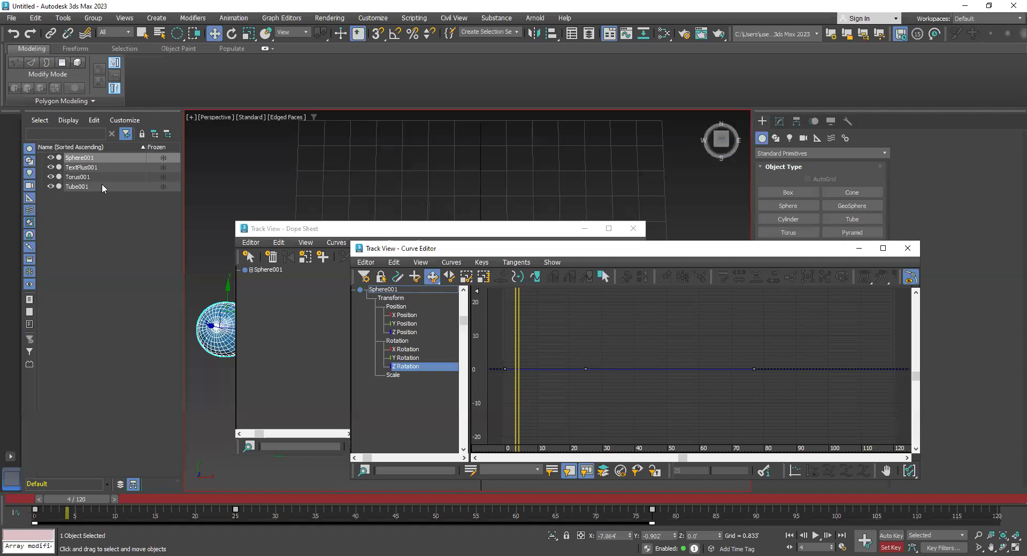
- Select the torus and isolate its Z Rotation curve in the Curve Editor
left_click(102, 186)
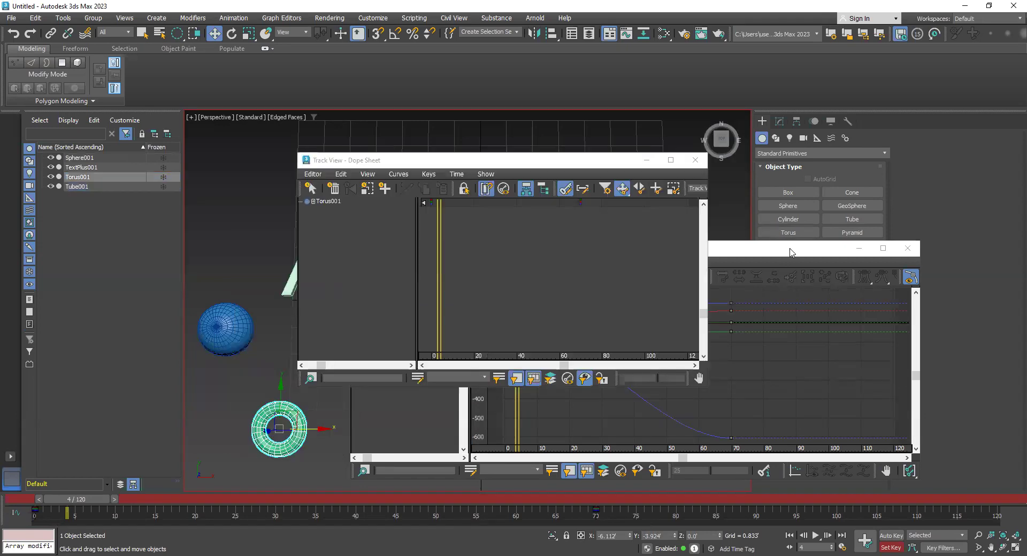
left_click_drag(737, 247, 689, 277)
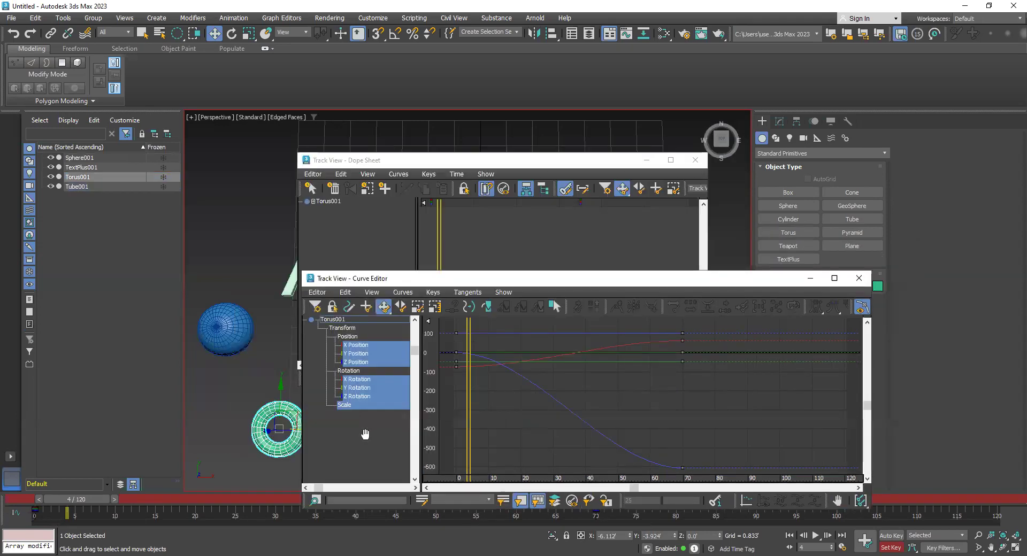
left_click(377, 396)
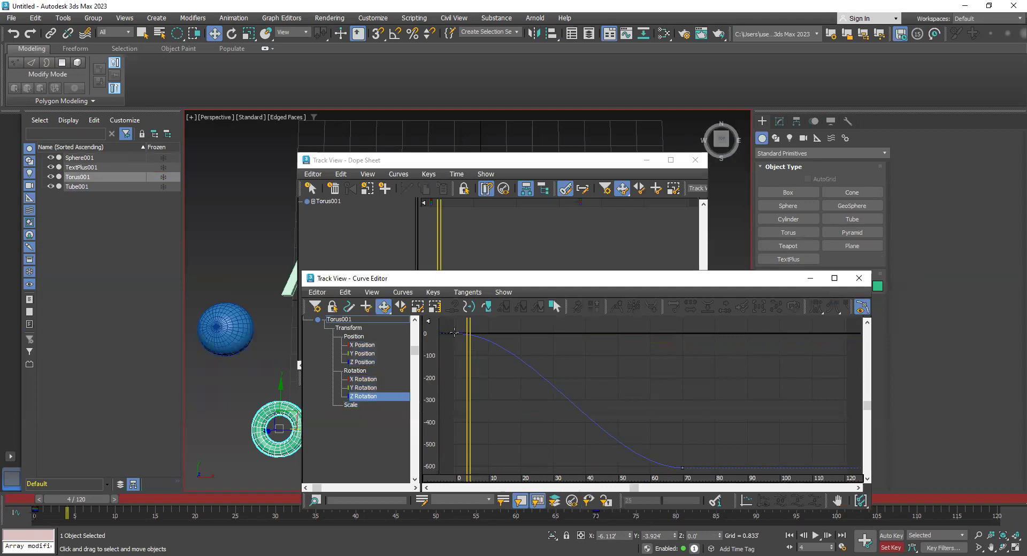
- Adjust the tangent handles of the torus's Z Rotation keys at frames 0 and 70 to make the curve nearly straight
left_click(682, 468)
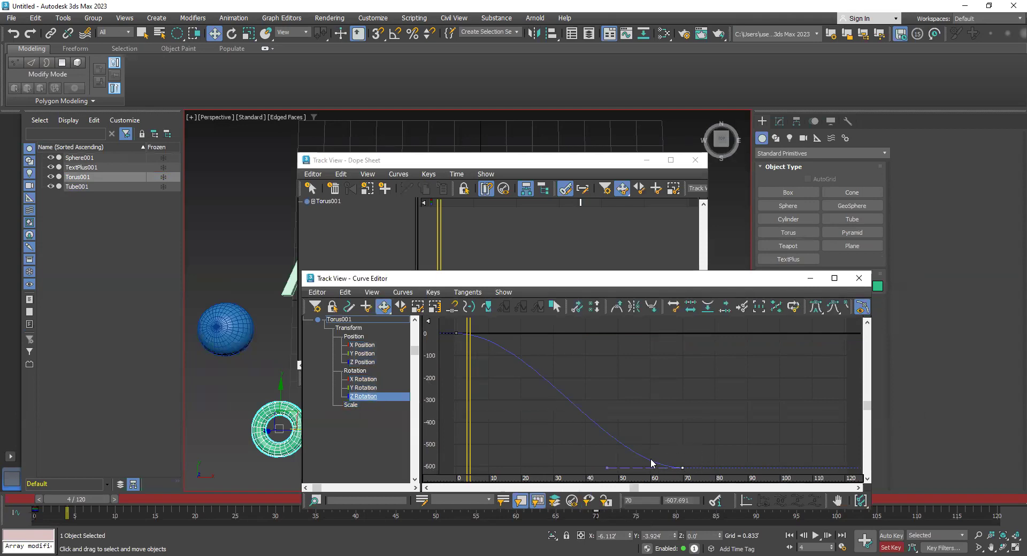
left_click_drag(450, 353, 506, 395)
left_click_drag(702, 438, 658, 492)
left_click_drag(631, 447, 598, 486)
left_click_drag(698, 438, 666, 488)
left_click_drag(608, 469, 617, 417)
left_click_drag(487, 316, 487, 316)
left_click_drag(505, 395, 541, 379)
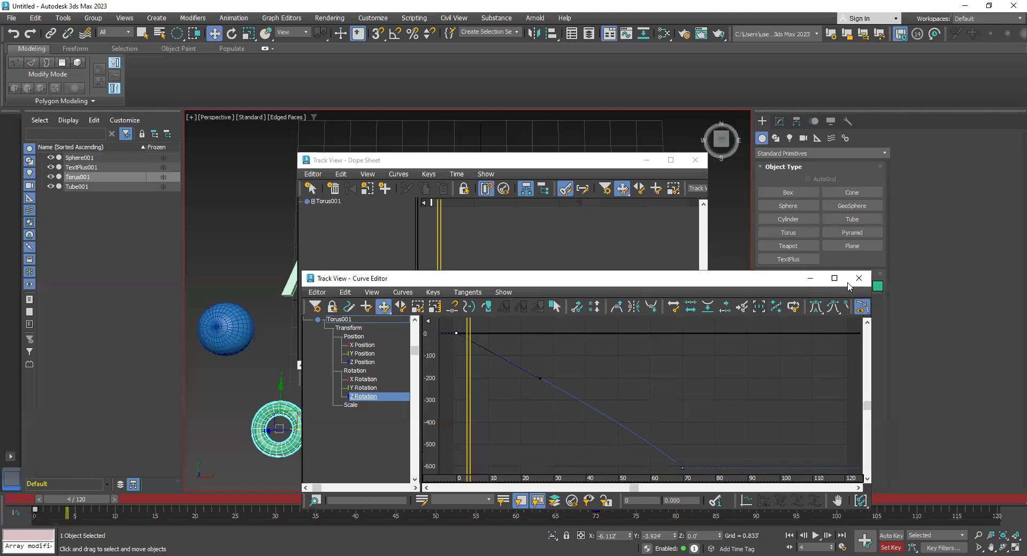
- Minimize the Curve Editor and Dope Sheet, and delete all four objects in the scene
left_click(810, 278)
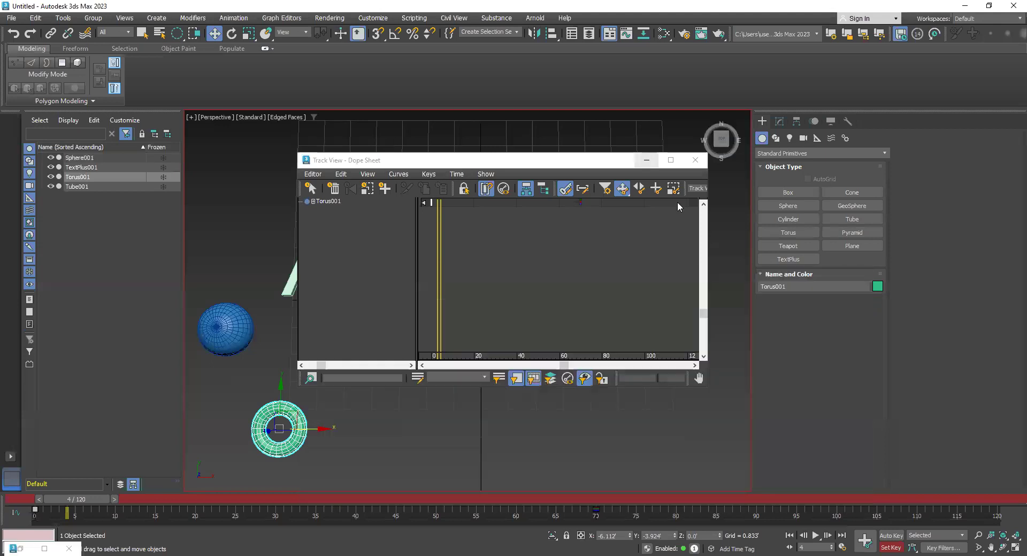
left_click(647, 160)
left_click_drag(696, 201, 505, 342)
middle_click_drag(505, 341, 440, 361)
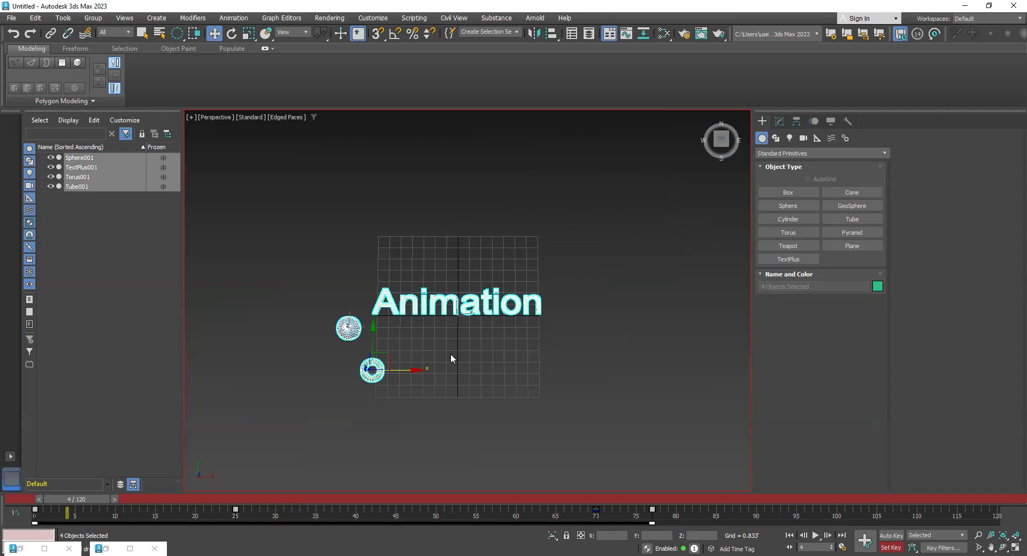
key("Delete")
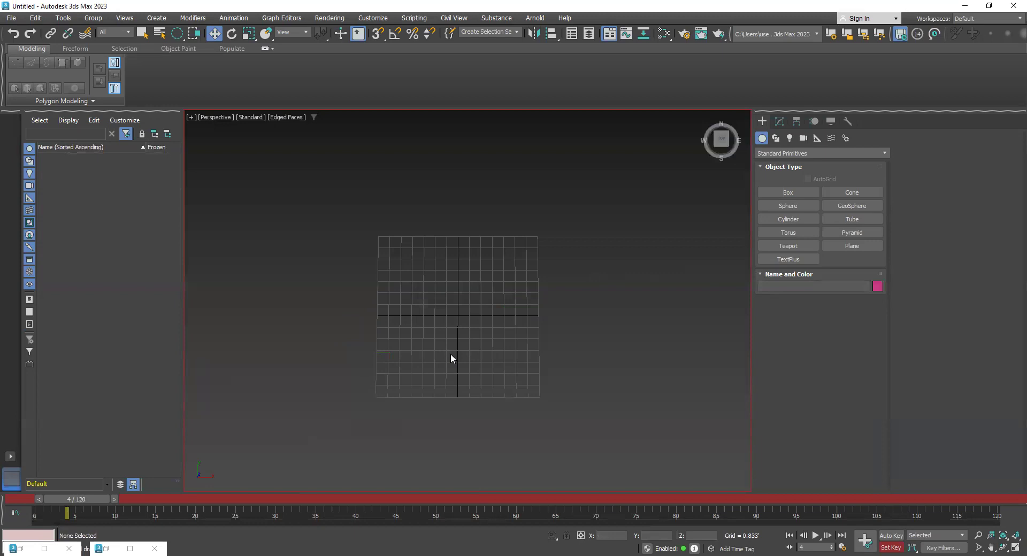
- Create a sphere outside the grid's lower-left corner and activate the Move tool
left_click(808, 206)
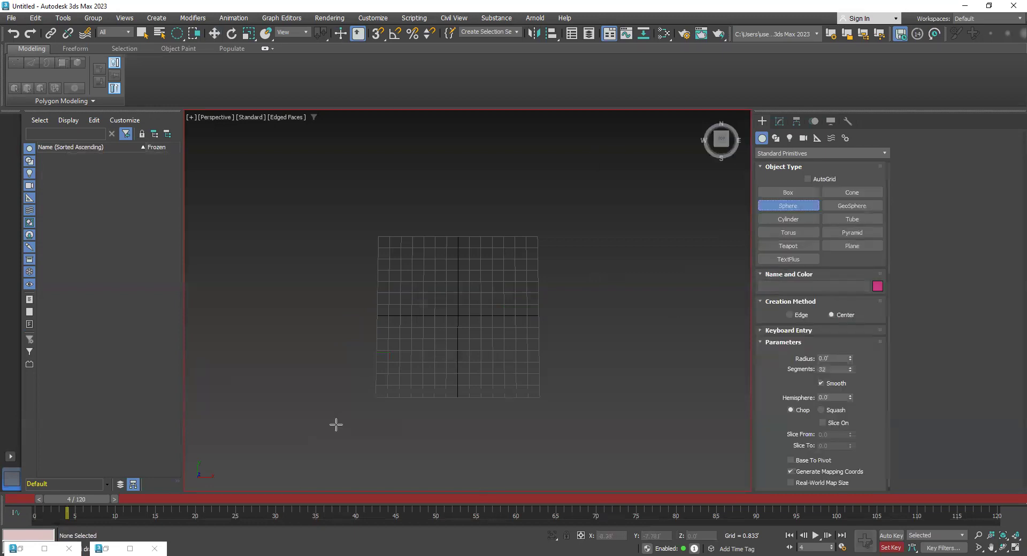
left_click_drag(277, 429, 309, 443)
key("w")
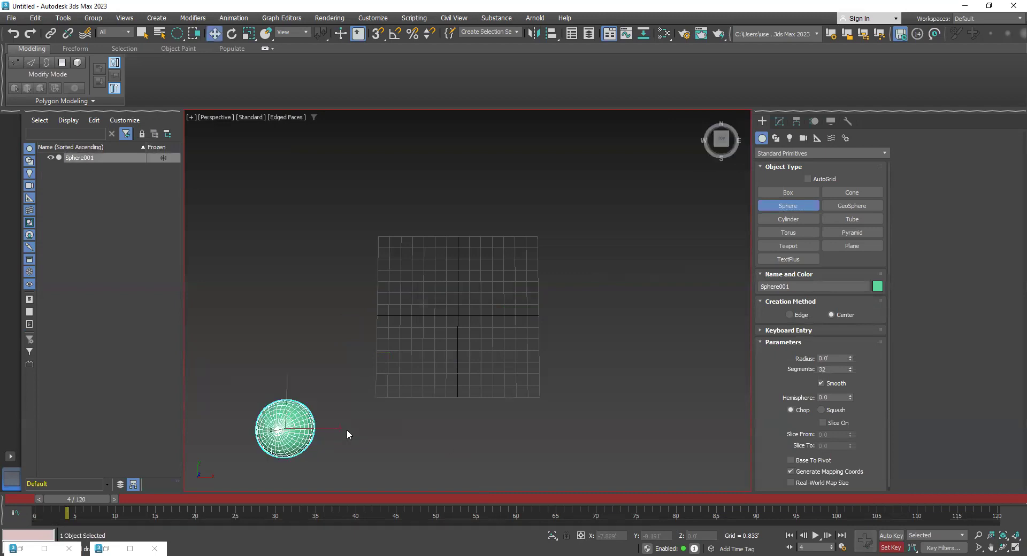
- Turn off Set Key mode and delete the new sphere
left_click(889, 546)
key("Delete")
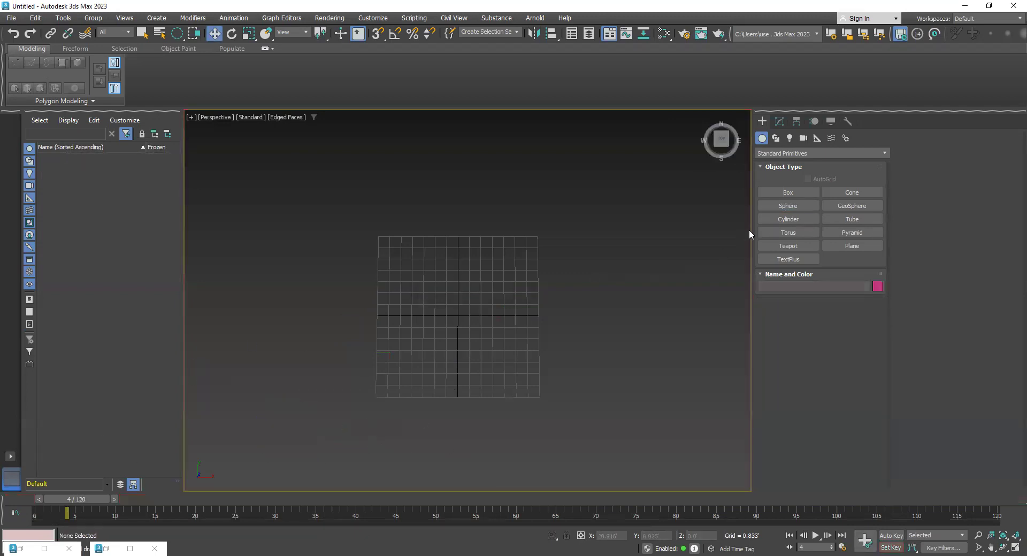
- Create a sphere outside the grid's lower-left corner and finish the Sphere command
left_click(797, 207)
mouse_move(273, 439)
left_mouse_down()
mouse_move(305, 446)
mouse_move(289, 448)
left_mouse_up()
right_click(459, 465)
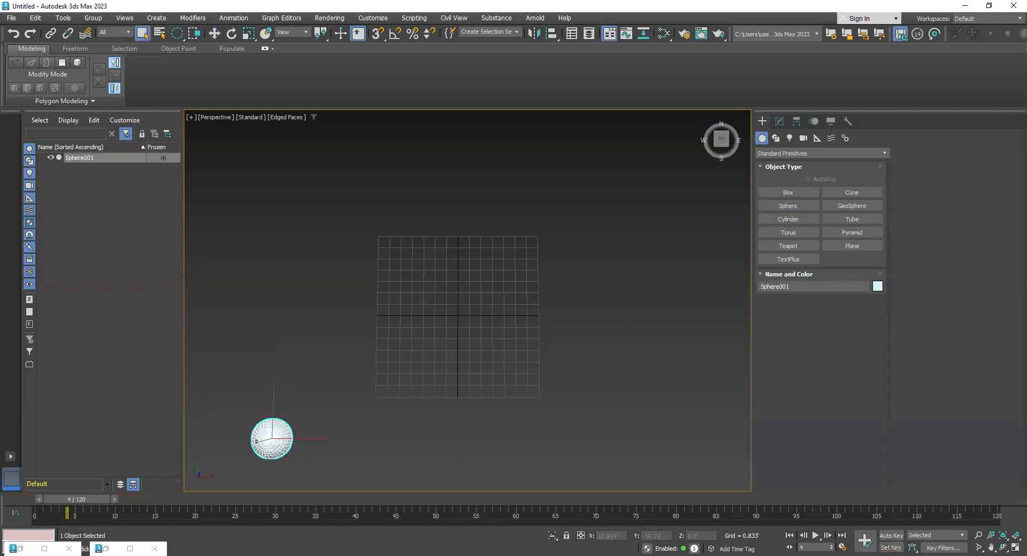
- In Set Key mode, key the sphere at frame 4 and, moved beyond the grid's upper-right corner, at frame 60
left_click(893, 546)
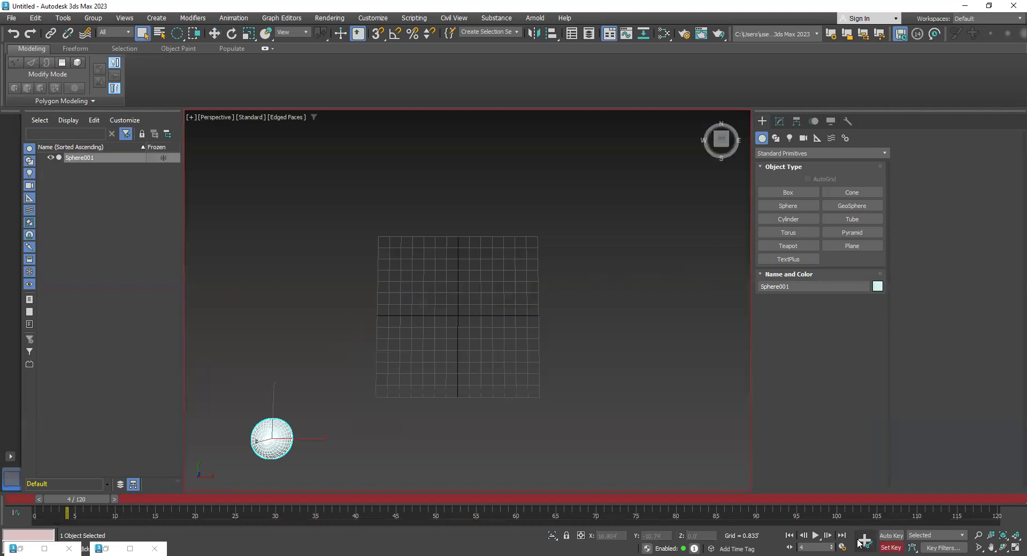
left_click(859, 544)
left_click_drag(76, 503, 2, 512)
left_click_drag(75, 501, 535, 505)
key("w")
left_click_drag(287, 423, 689, 153)
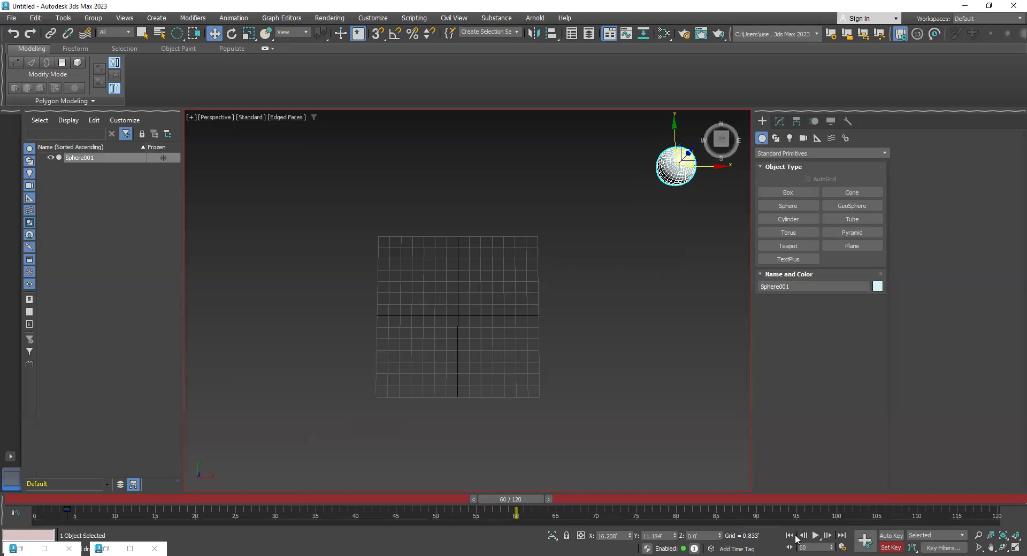
- Play the sphere's motion from frame 0 and stop it near the second key
left_click_drag(499, 501, 32, 502)
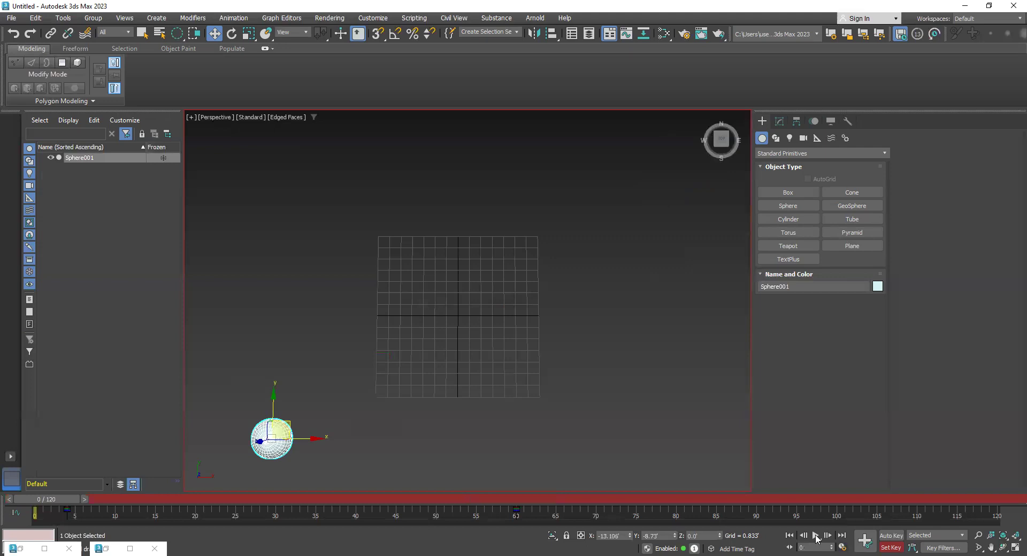
left_click(816, 537)
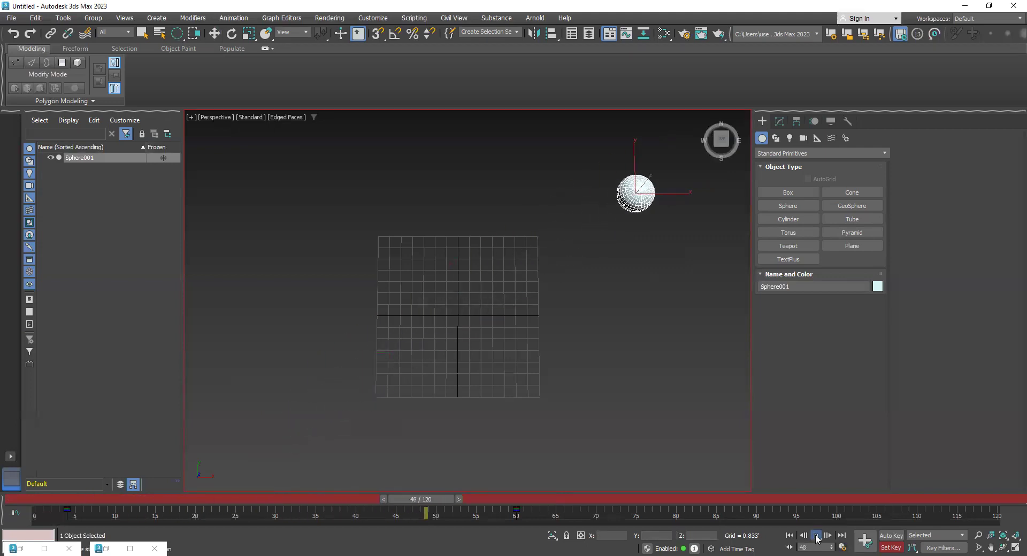
left_click(816, 536)
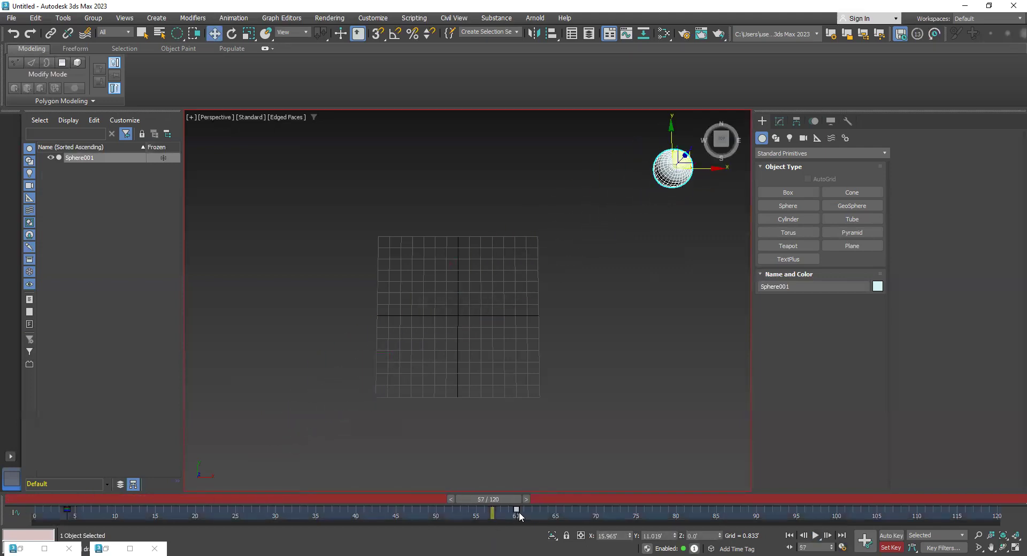
- Move the sphere's last key to frame 50, deselect the sphere, play the animation and return to frame 0
left_click_drag(517, 510, 29, 499)
left_click(390, 454)
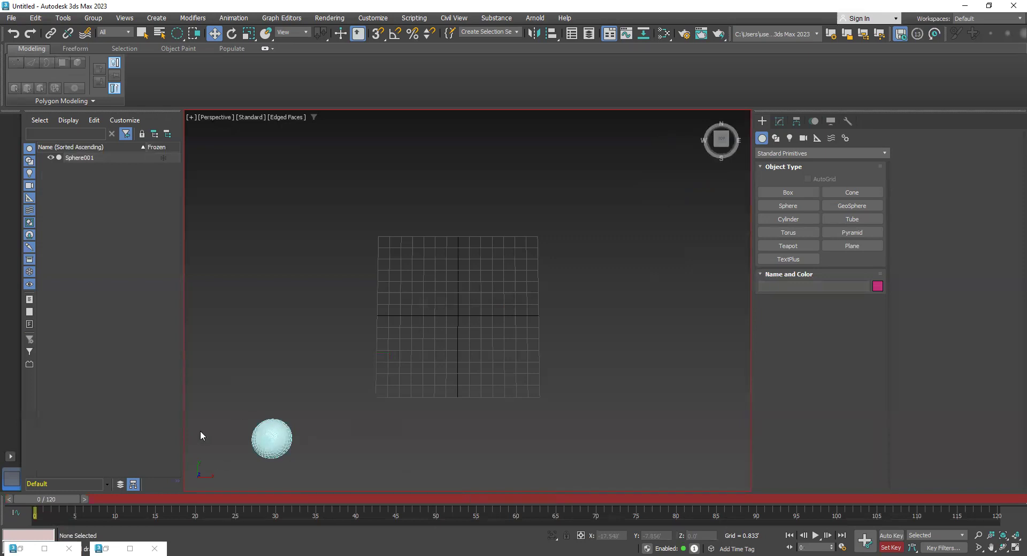
left_click(816, 536)
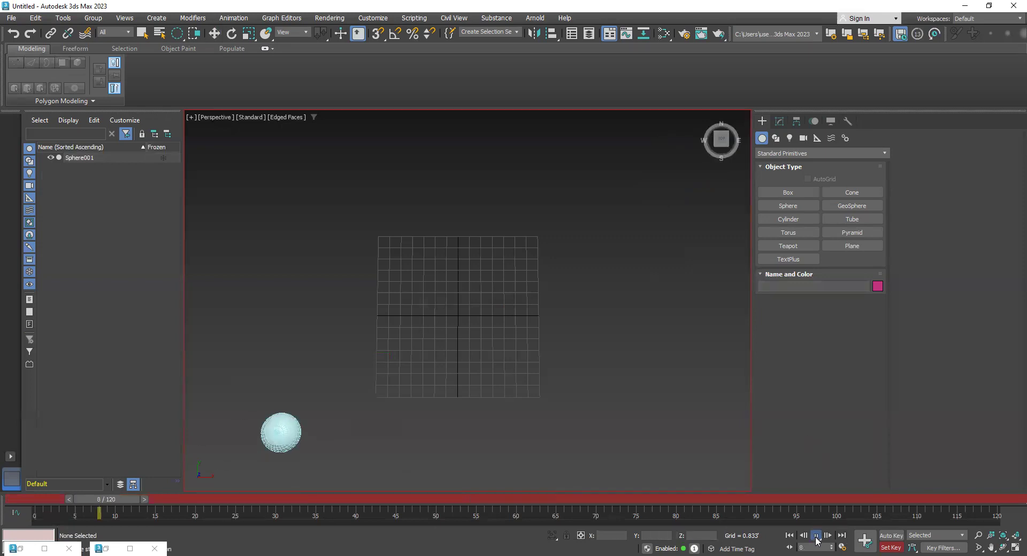
left_click(816, 536)
key("w")
left_click_drag(520, 497, 2, 532)
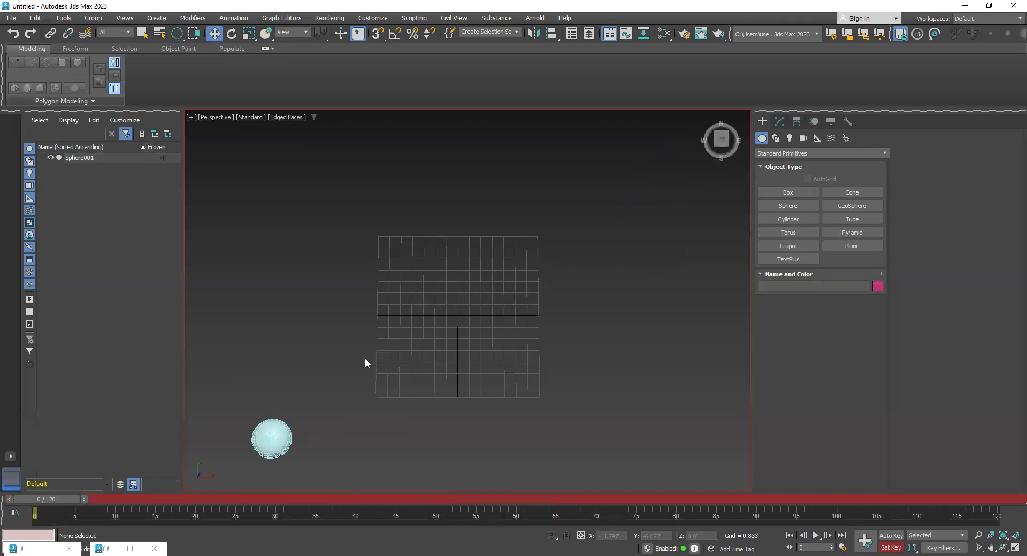
- Reselect the sphere and play its retimed motion twice from frame 0
left_click_drag(364, 358, 233, 466)
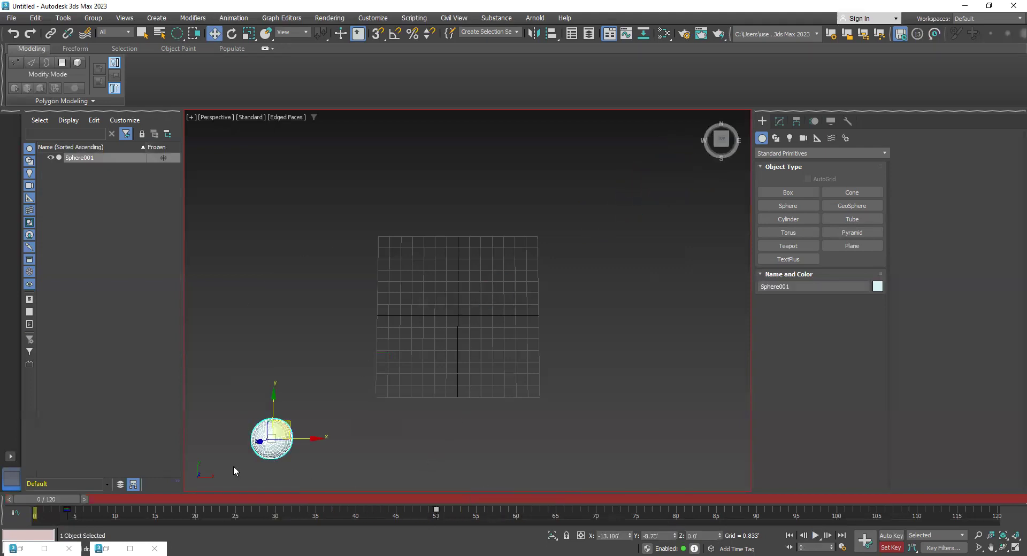
left_click(816, 536)
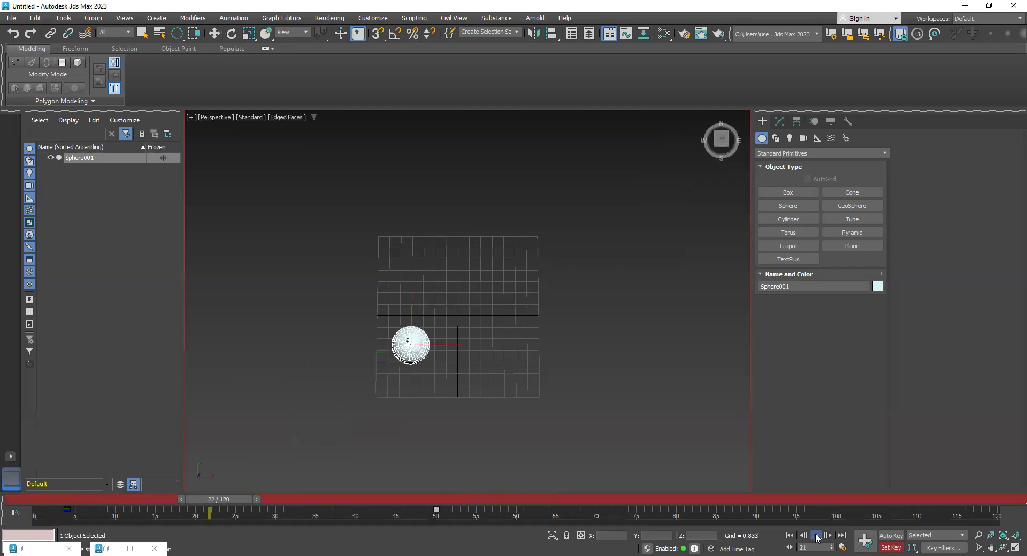
left_click(816, 536)
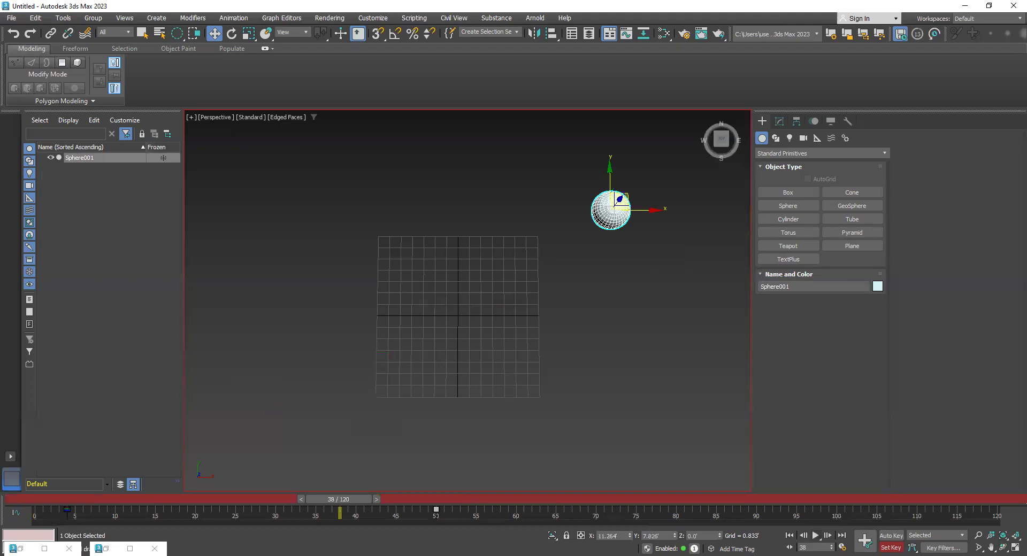
left_click_drag(312, 503, 20, 503)
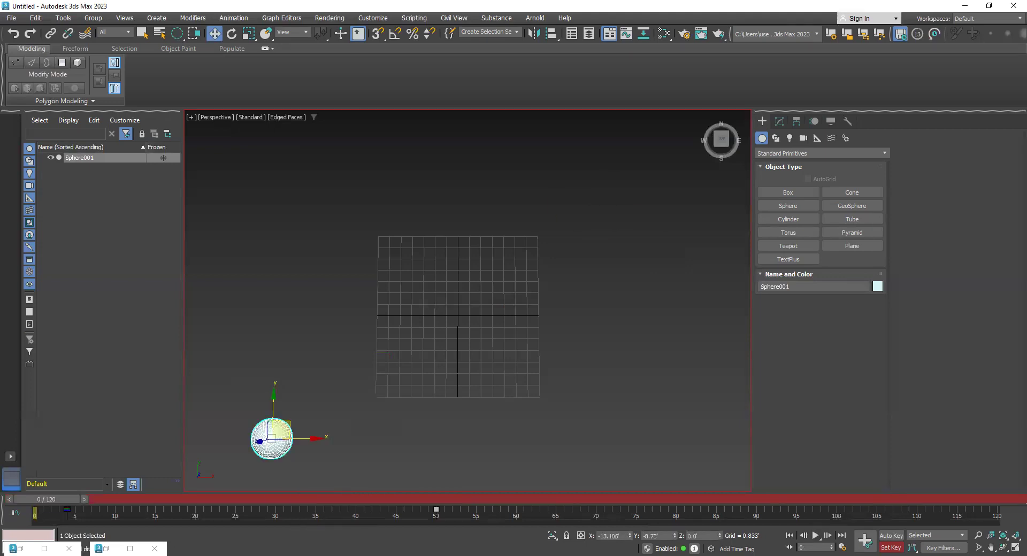
left_click(815, 536)
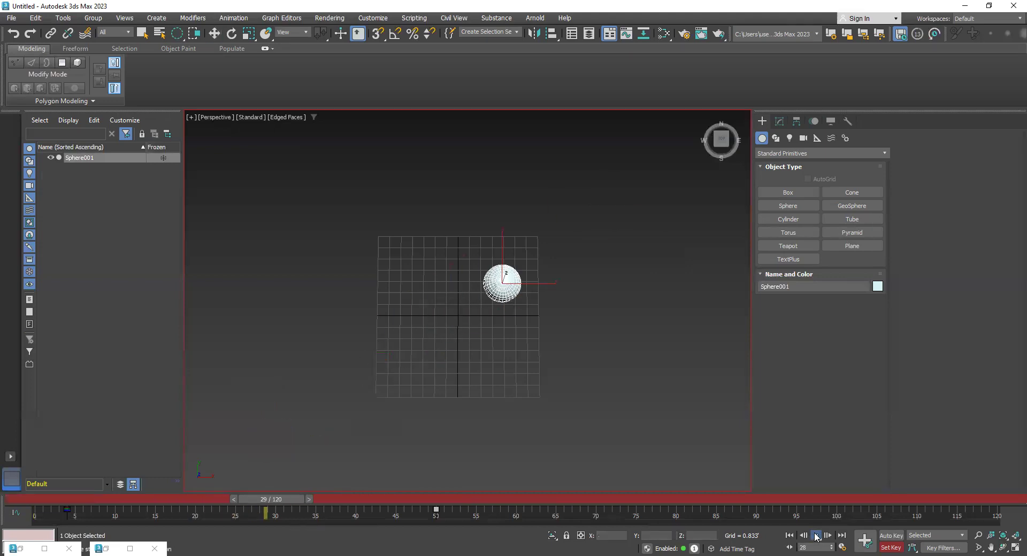
left_click(145, 512)
left_click_drag(289, 498, 35, 541)
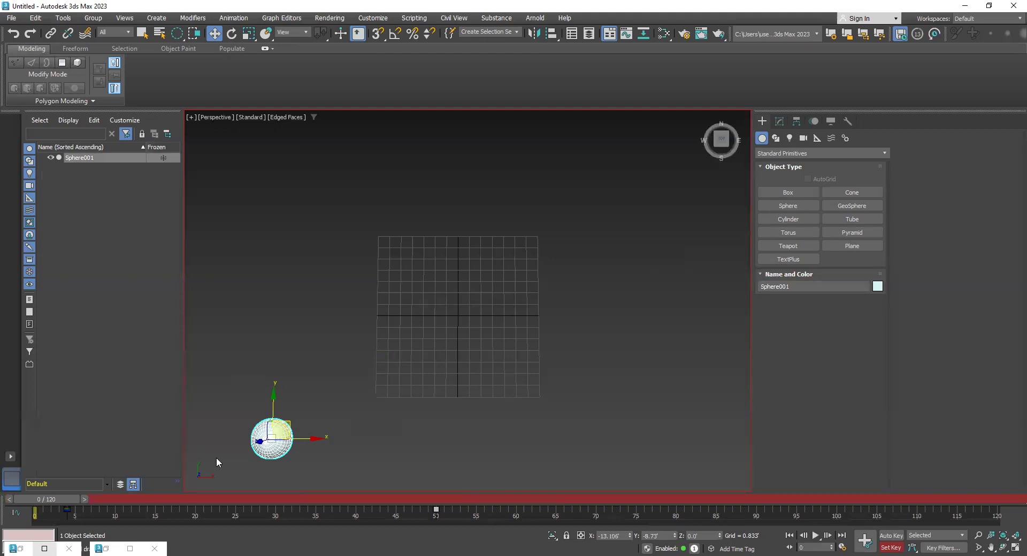
- In the Curve Editor, shorten and steepen the tangent handles of the sphere's X and Y Position keys at frame 4 for a nearly straight start
left_click(45, 549)
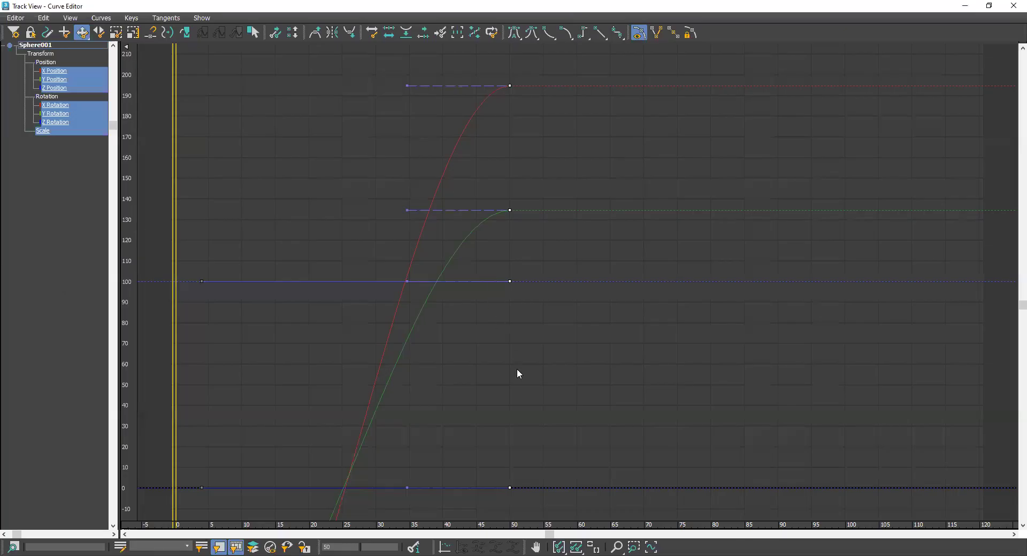
middle_click_drag(517, 369, 638, 264)
middle_click_drag(608, 328, 699, 113)
middle_click_drag(468, 358, 467, 298)
left_click_drag(320, 276, 444, 490)
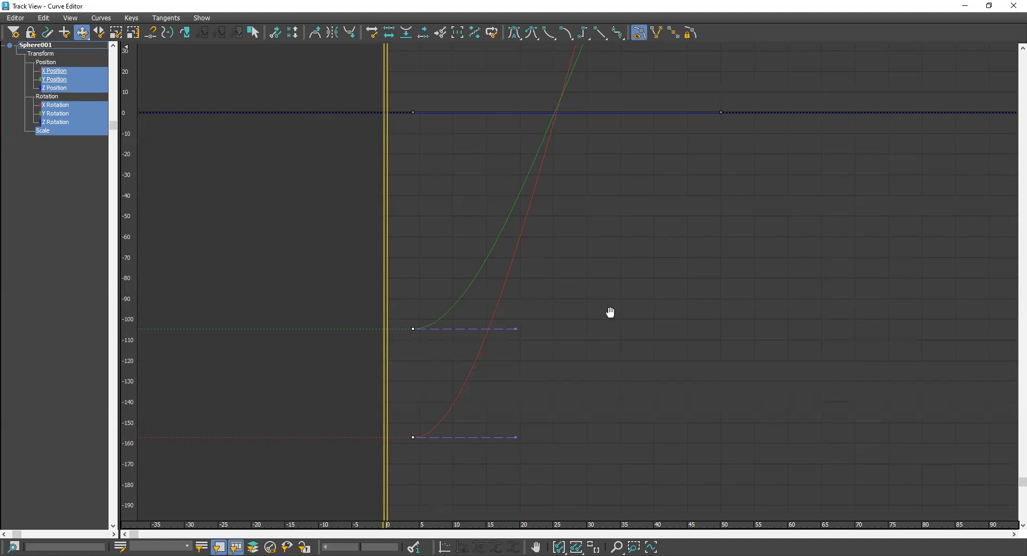
middle_click_drag(461, 369, 367, 423)
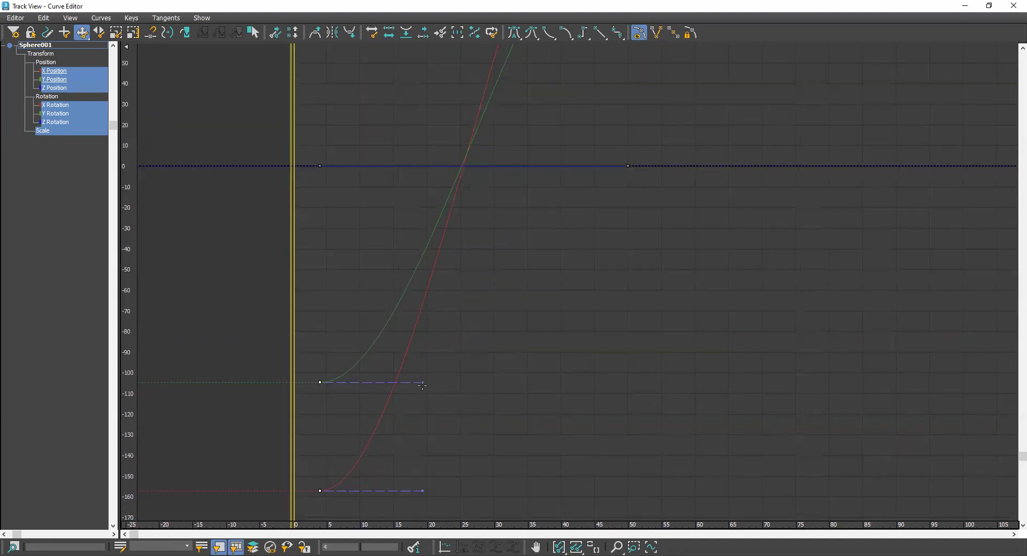
left_click_drag(432, 383, 357, 297)
scroll(407, 342, "down", 3)
left_click_drag(424, 371, 314, 450)
left_click_drag(422, 415, 339, 352)
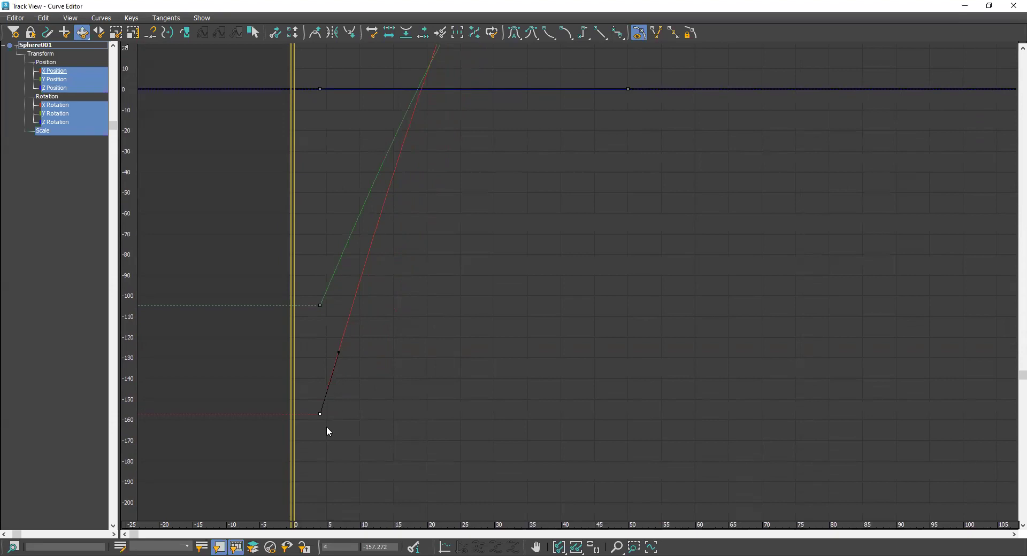
- Select the sphere's X and Y Position keys at frame 50, and play the adjusted animation in the viewport
middle_click_drag(478, 158, 438, 495)
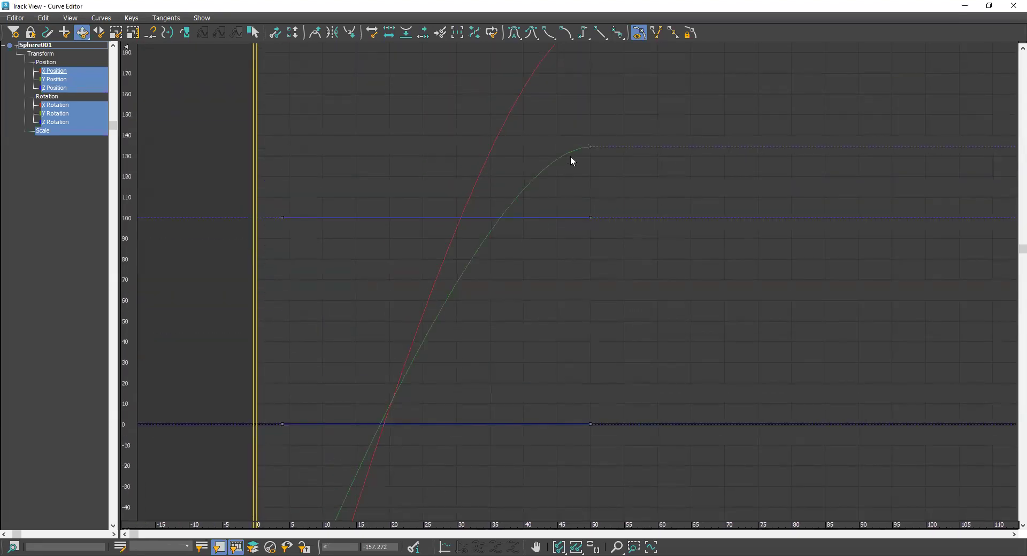
middle_click_drag(571, 158, 519, 255)
left_click_drag(477, 126, 568, 293)
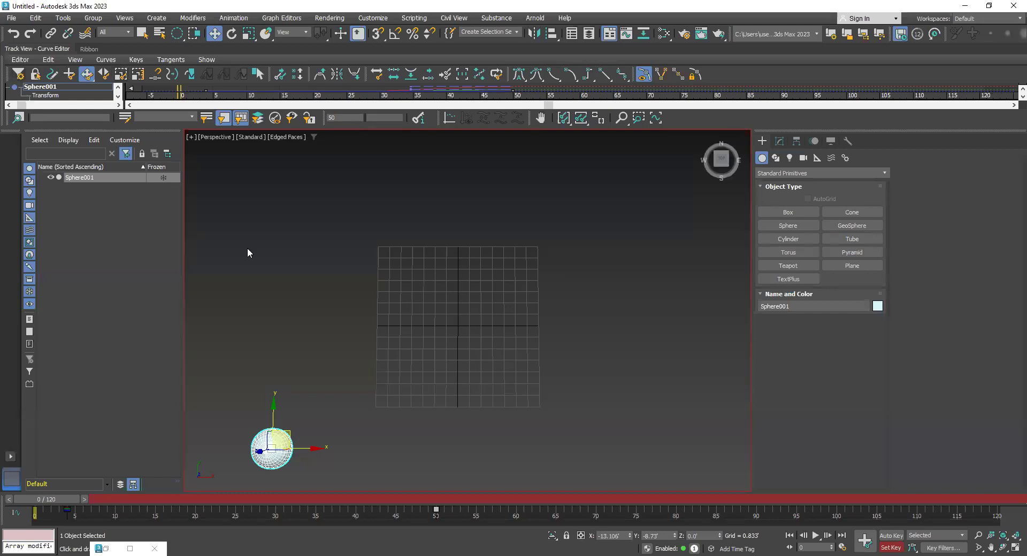
left_click(763, 258)
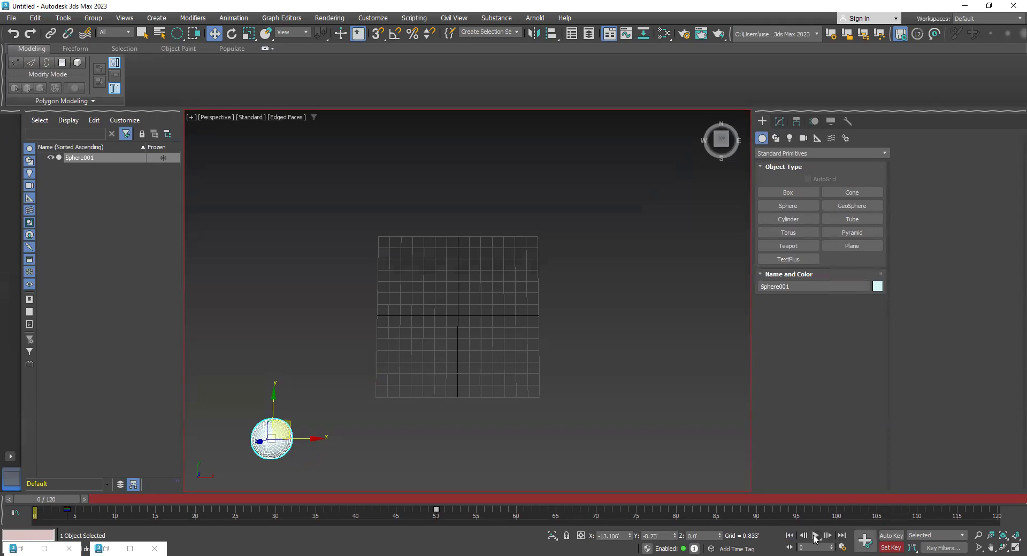
left_click(815, 536)
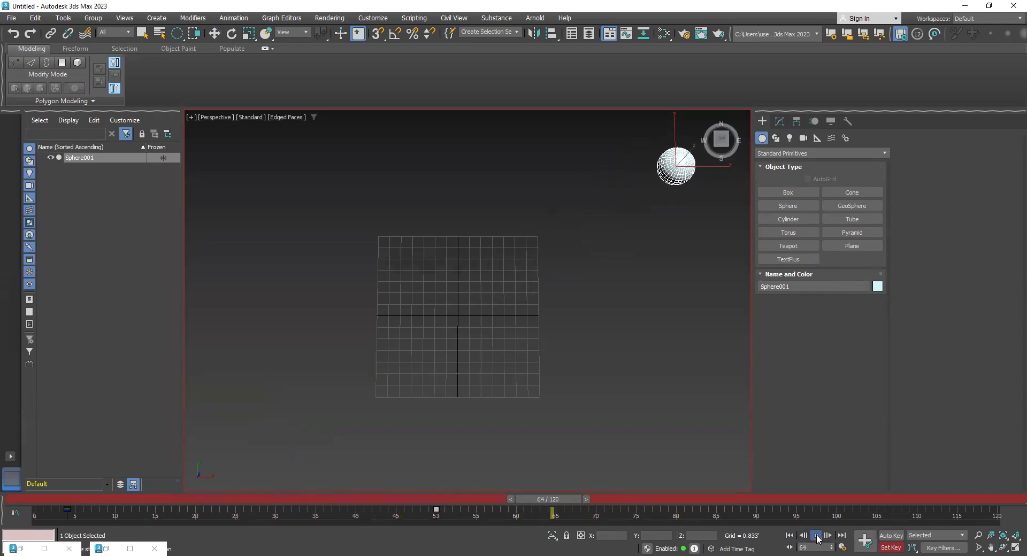
left_click(816, 537)
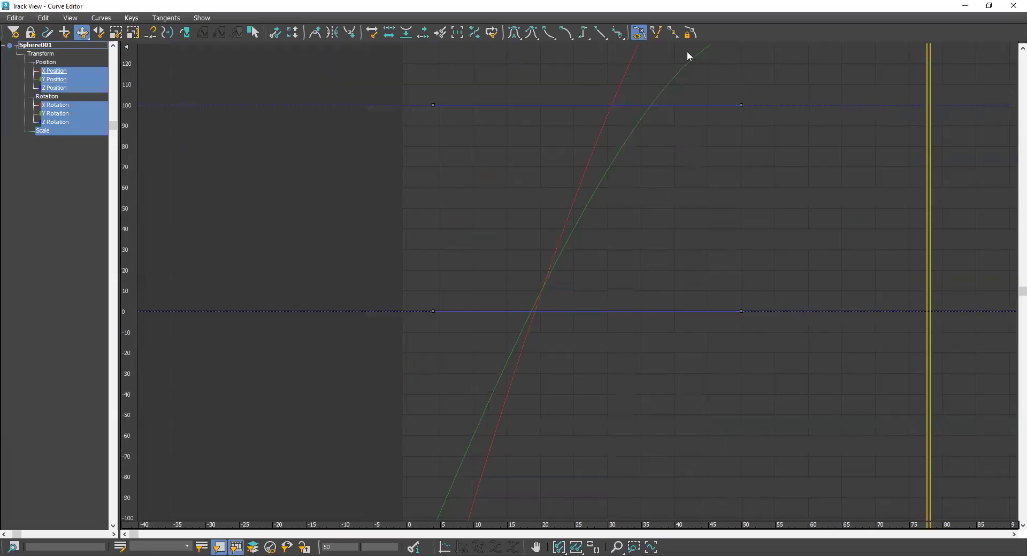
- Set the tangents of the sphere's X and Y Position keys at frame 4 to Linear
middle_click_drag(603, 251, 629, 76)
left_click_drag(565, 330, 368, 509)
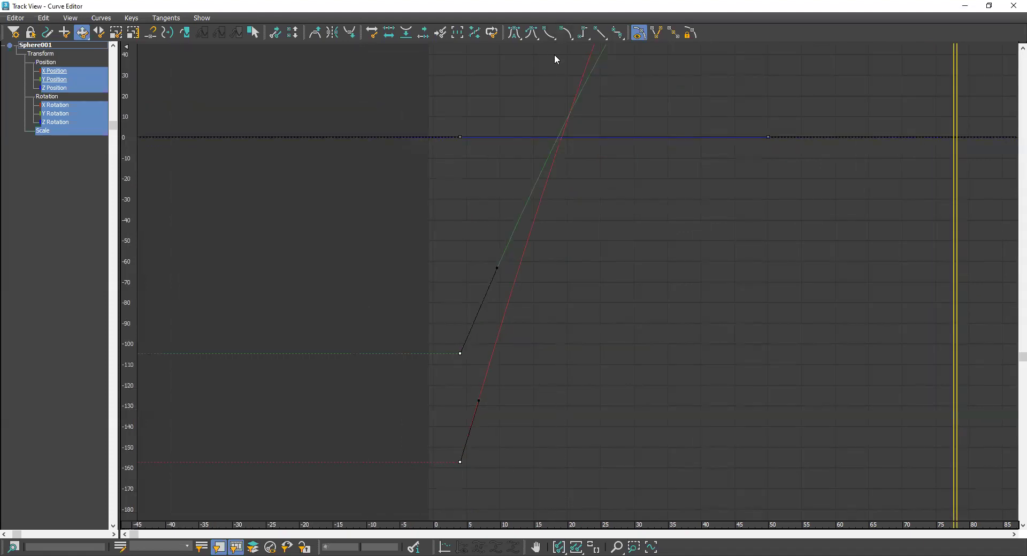
left_click(602, 39)
middle_click_drag(733, 111, 635, 249)
middle_click_drag(677, 152, 675, 200)
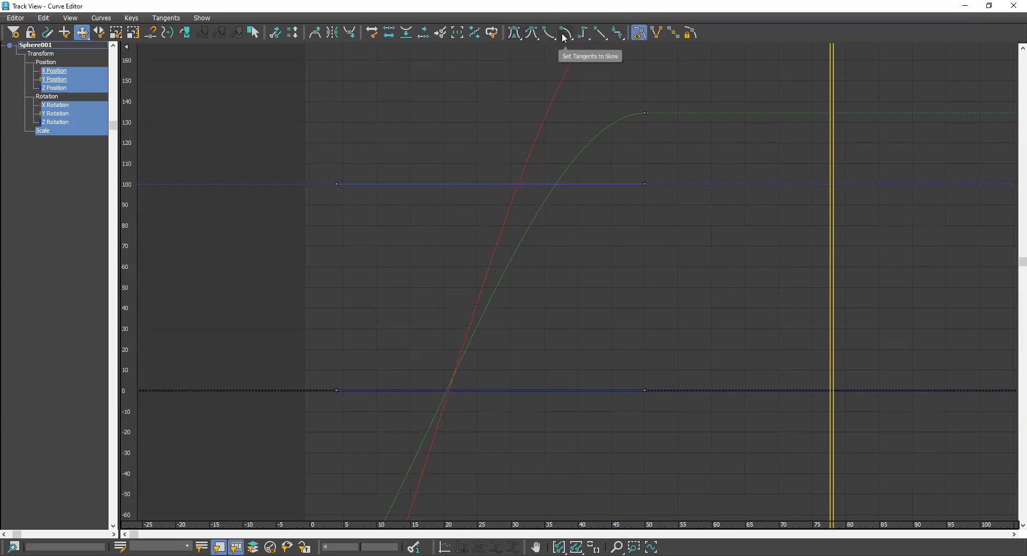
- Set the tangents of the sphere's Y and X Position keys at frame 50 to Slow
left_click_drag(624, 105, 675, 137)
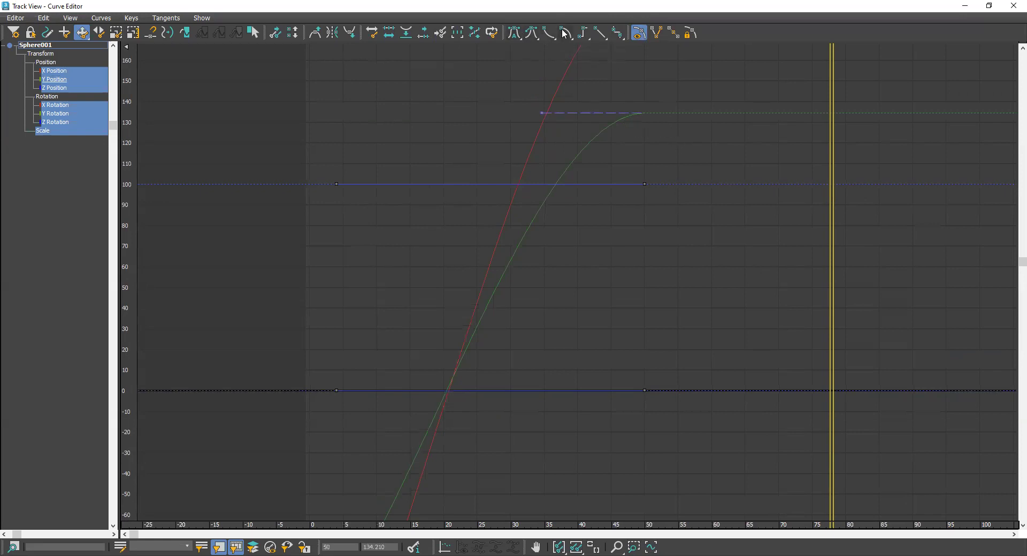
middle_click_drag(619, 111, 645, 208)
left_click_drag(615, 120, 692, 63)
left_click(563, 35)
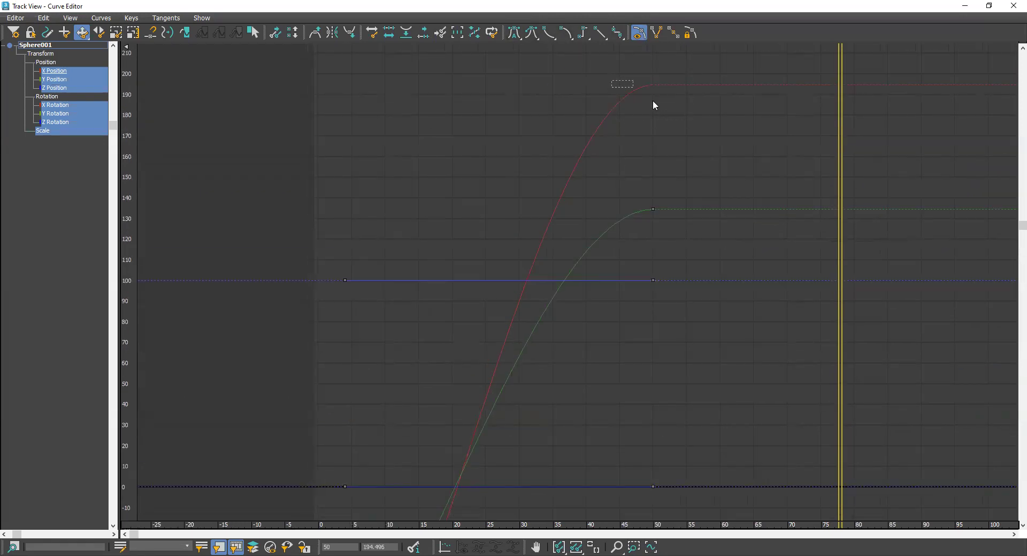
- Lengthen the incoming tangent handles of the Y and X Position keys at frame 50, and minimize the Curve Editor
left_click_drag(725, 70, 596, 316)
key("ctrl+z")
left_click_drag(551, 210, 480, 208)
left_click_drag(601, 118, 656, 81)
left_click_drag(550, 85, 456, 100)
left_click(965, 5)
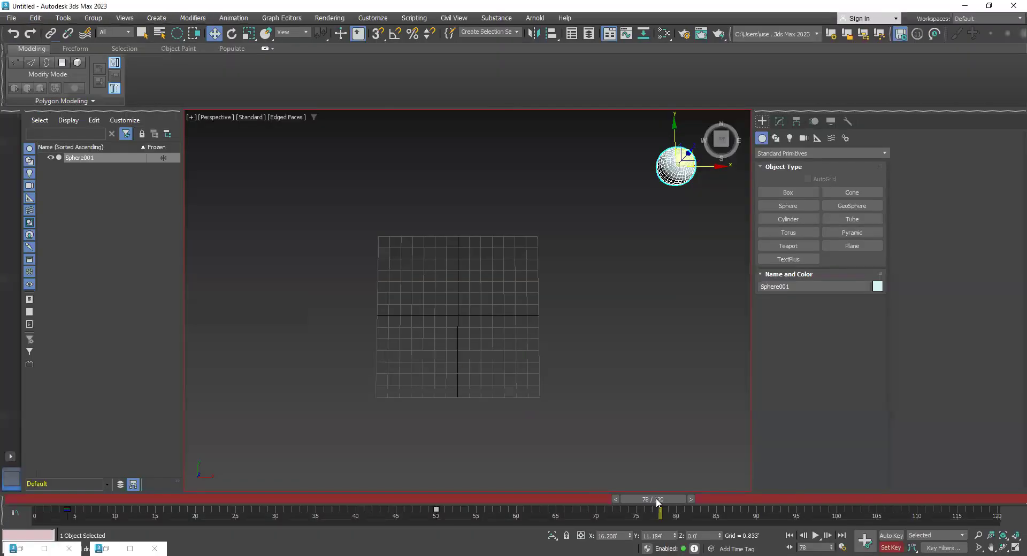
- Play the eased animation from frame 0, and move the sphere's first key to frame 20
left_click_drag(656, 500, 48, 501)
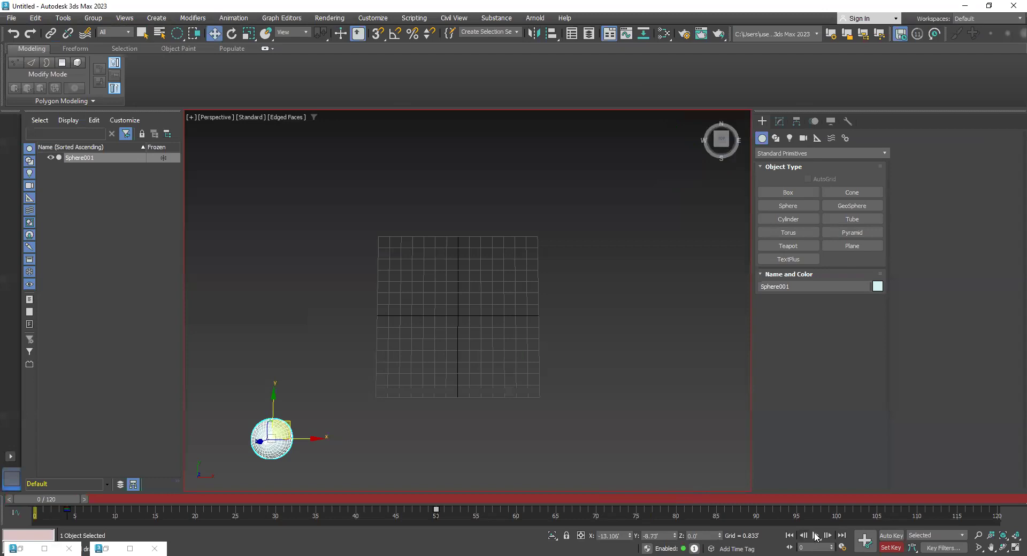
left_click(815, 536)
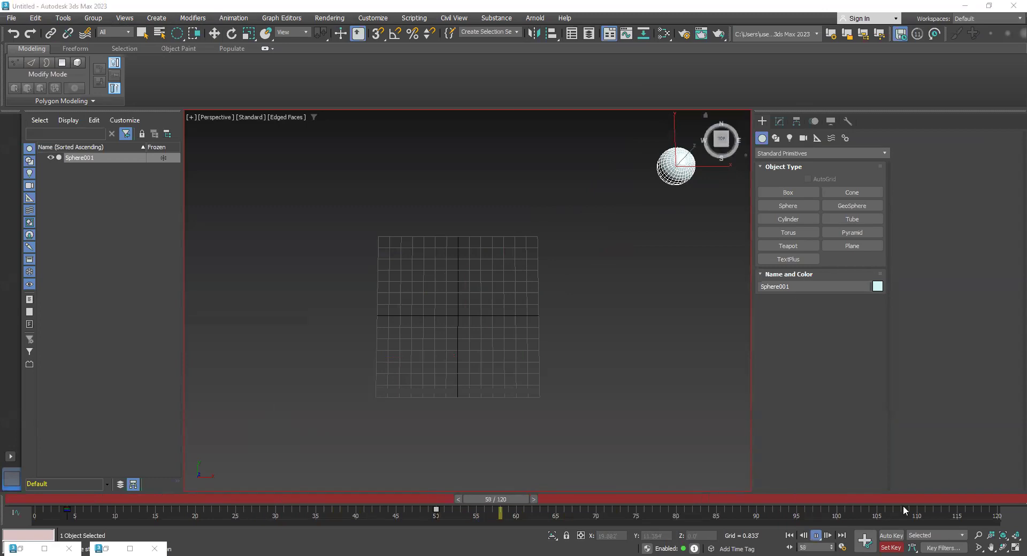
left_click(817, 536)
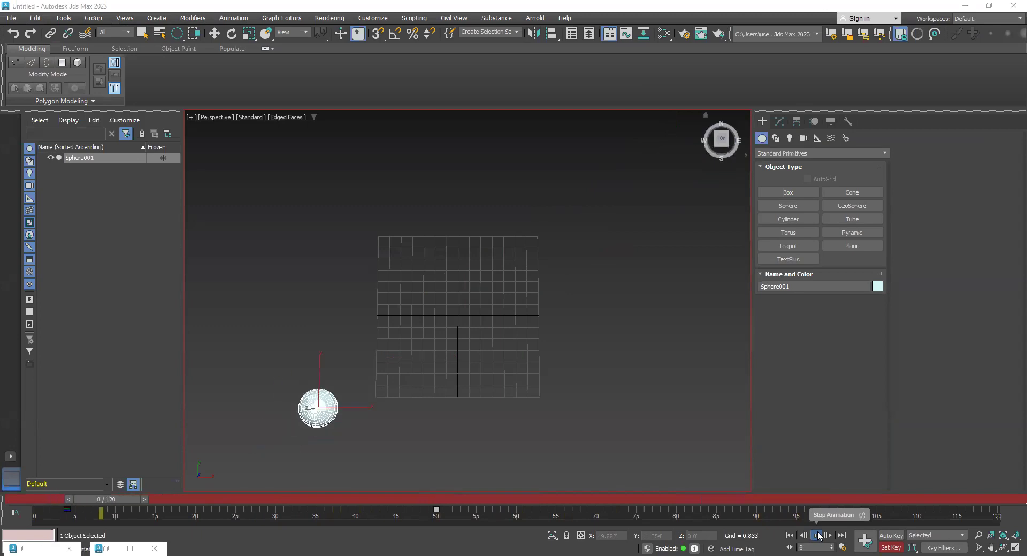
left_click(818, 536)
left_click_drag(74, 519, 195, 520)
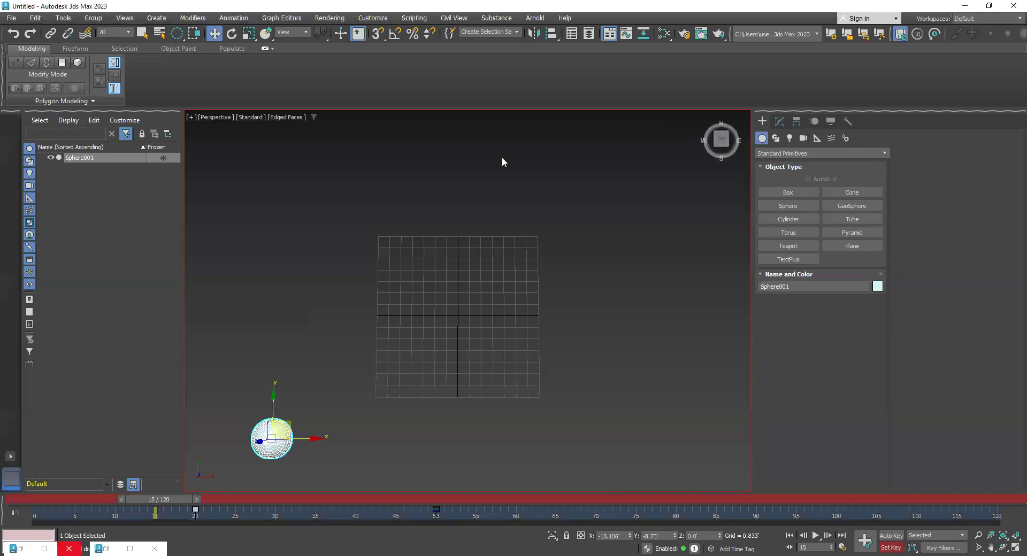
left_click(792, 194)
left_click_drag(270, 242, 309, 235)
left_click(305, 211)
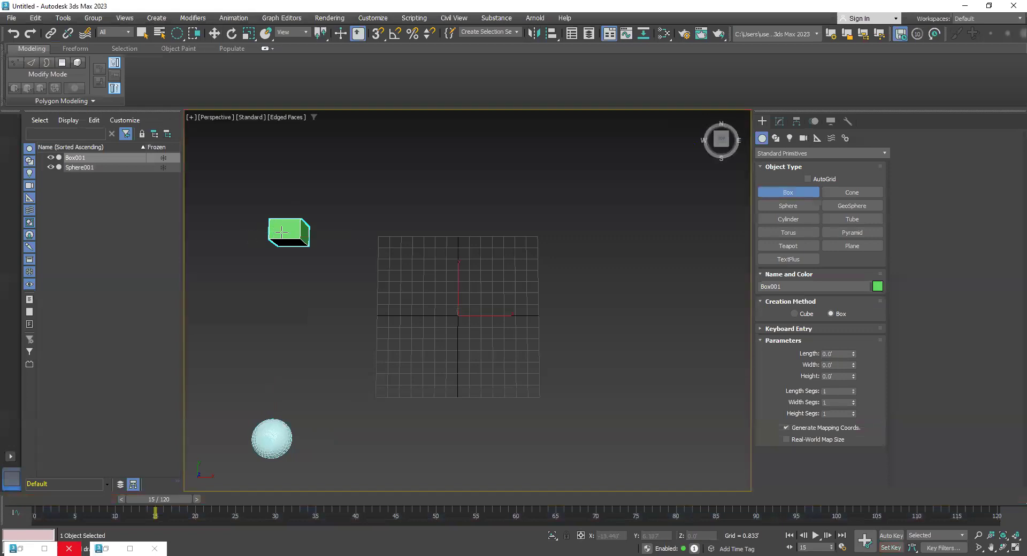
key("Delete")
- Create a box above the sphere, about 0.97' long, 1.51' wide and 2.615' high
left_click_drag(283, 266, 303, 276)
left_click(298, 256)
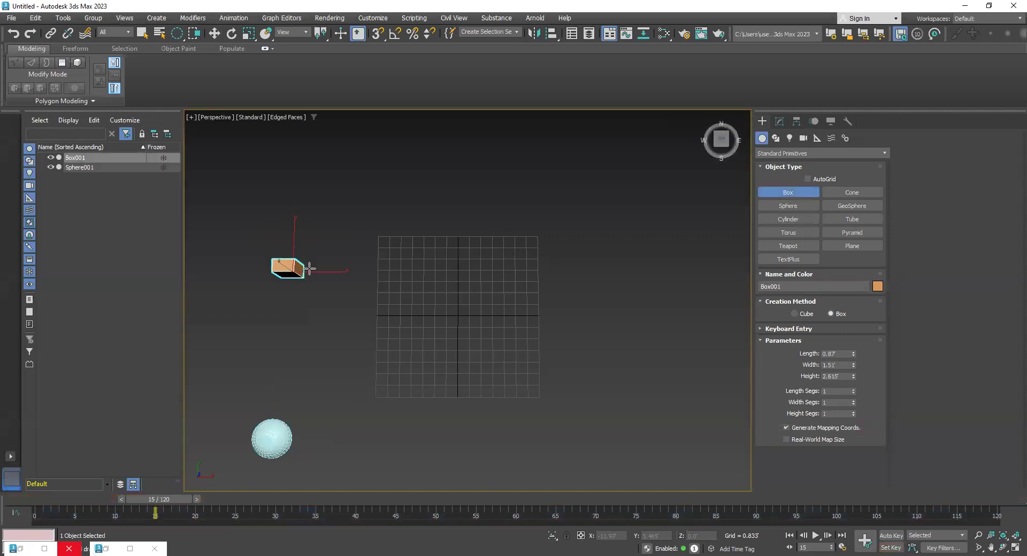
- Turn on Set Key mode, key the box at frame 3, and key it again at frame 46 moved along X to -1.334'
key("w")
left_click_drag(185, 500, 101, 496)
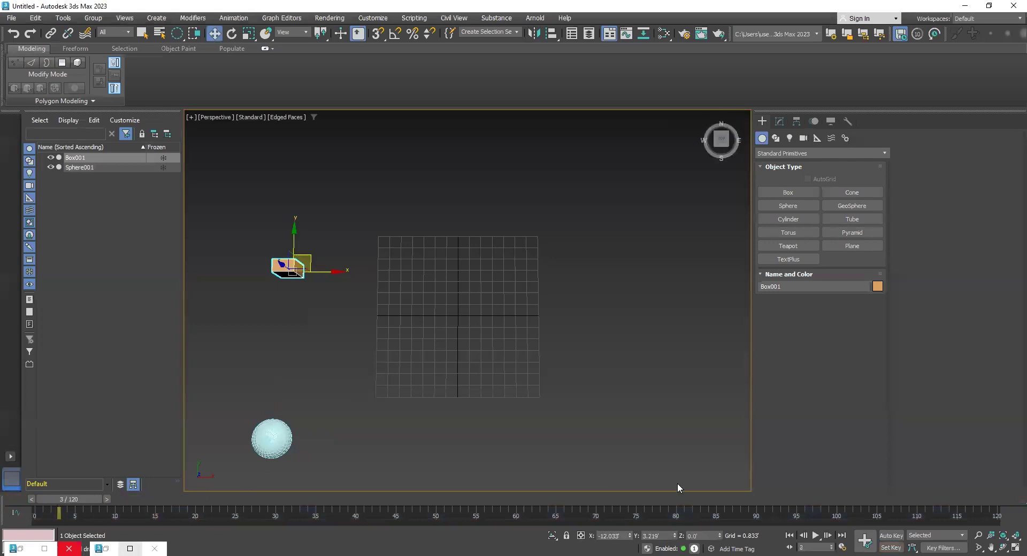
left_click(892, 547)
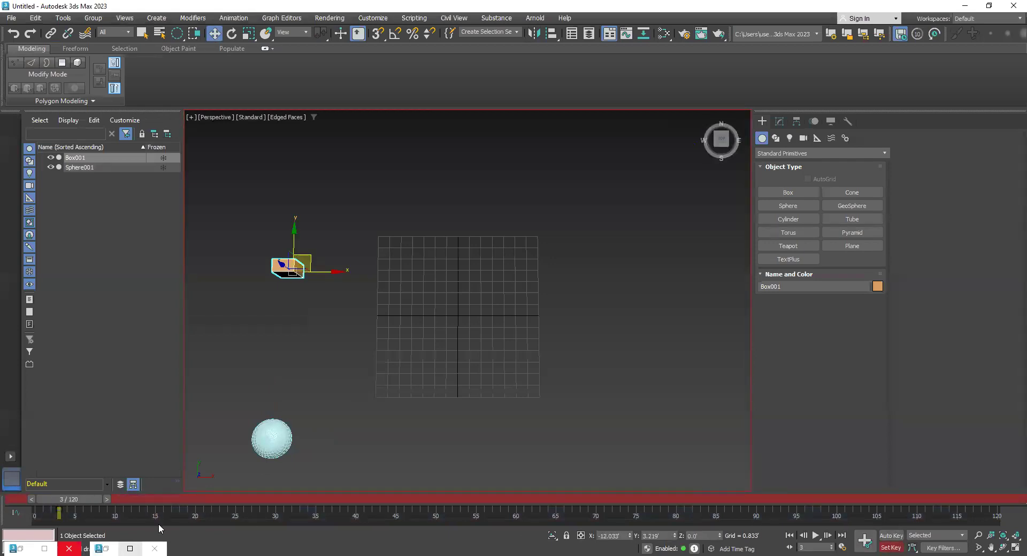
left_click_drag(92, 497, 429, 499)
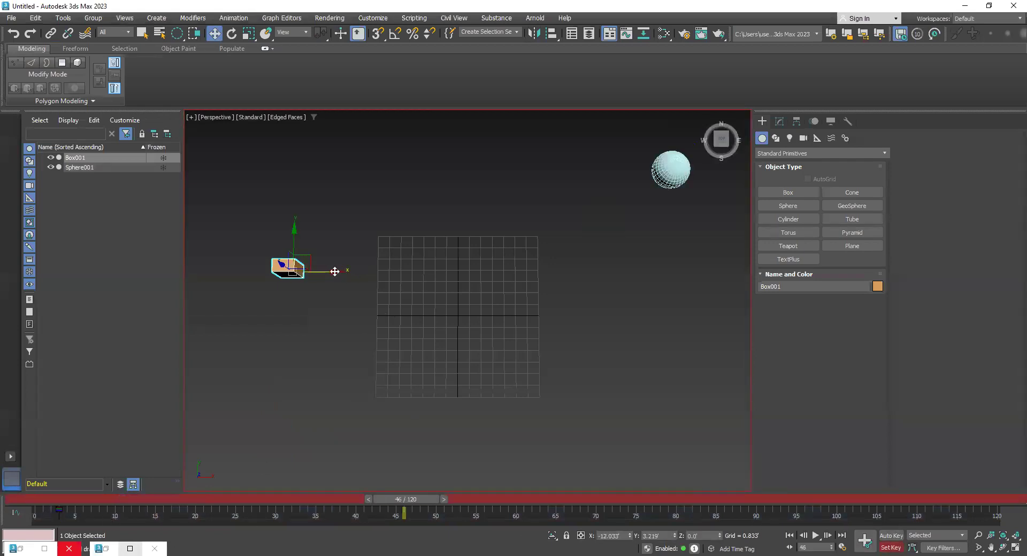
left_click_drag(336, 271, 480, 286)
left_click(866, 541)
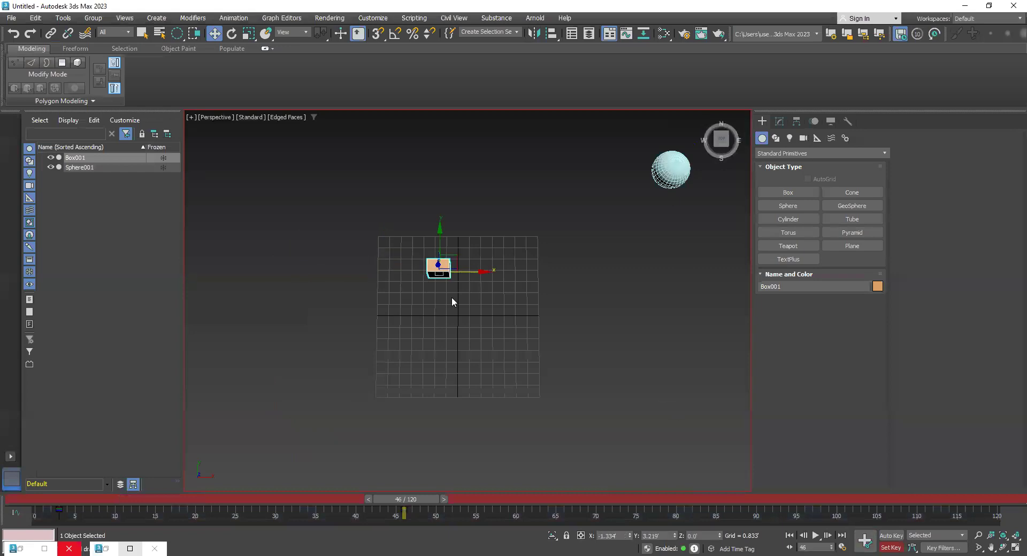
- Select the box and the sphere, examine their keys in the Dope Sheet, and minimize it
left_click_drag(571, 217, 360, 144)
left_click_drag(399, 499, 181, 506)
key("w")
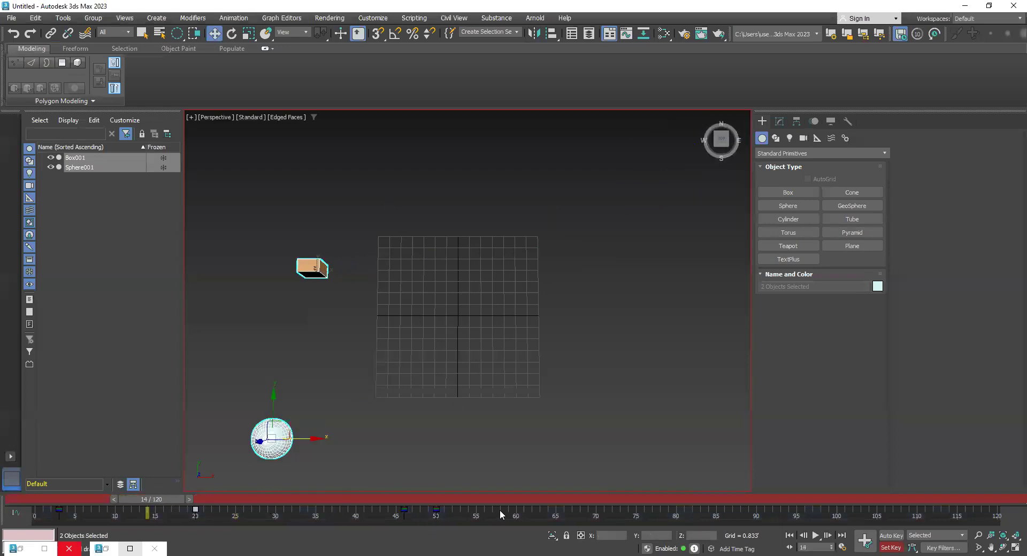
left_click(131, 548)
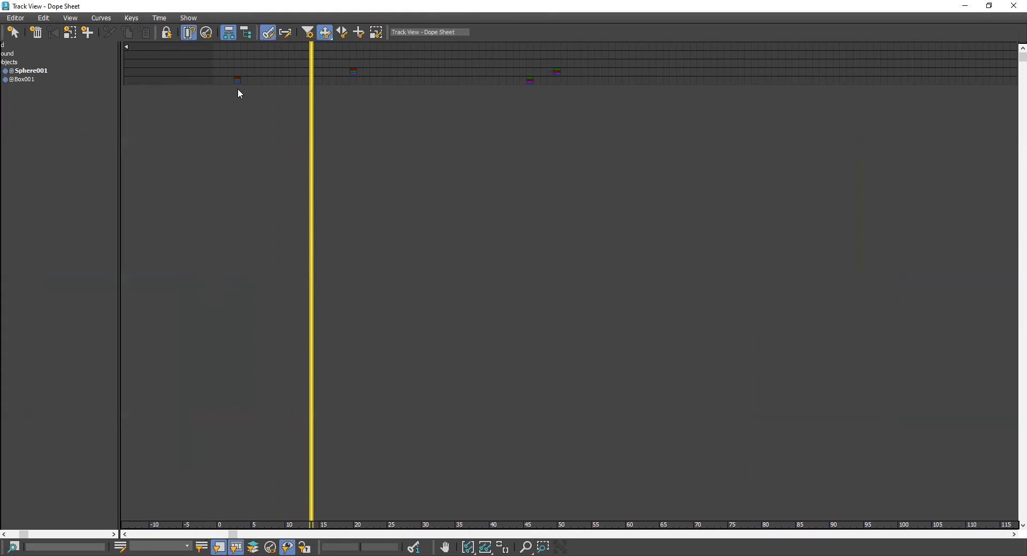
left_click_drag(359, 82, 360, 83)
double_click(143, 7)
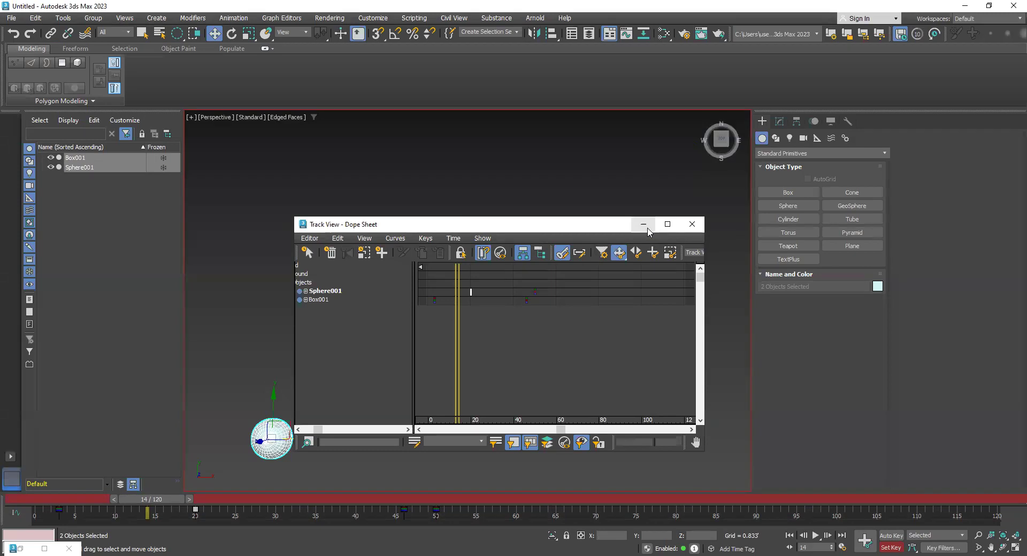
left_click(645, 227)
- Delete the box, play the remaining sphere's animation from frame 0, and return to frame 0
left_click_drag(377, 230, 251, 339)
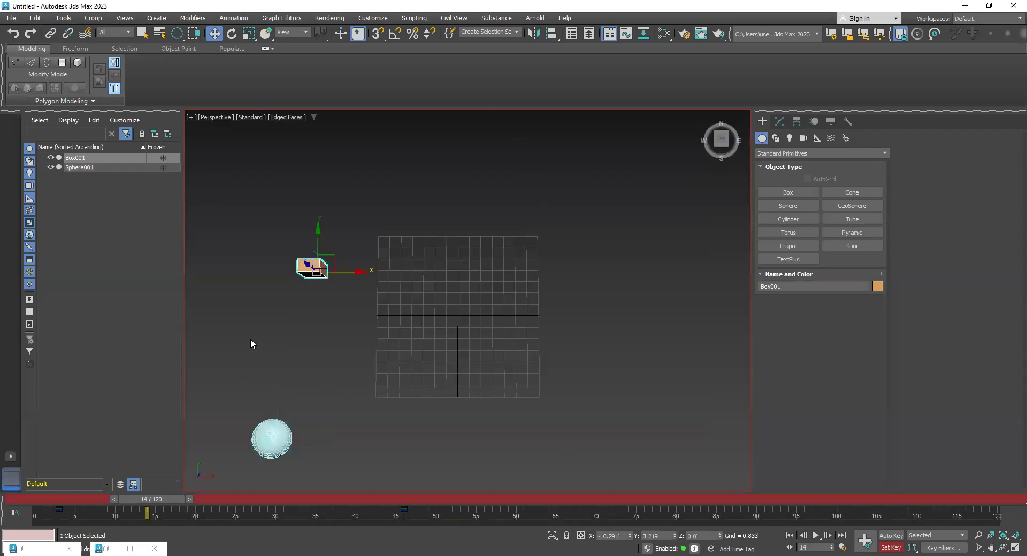
key("Delete")
left_click(271, 438)
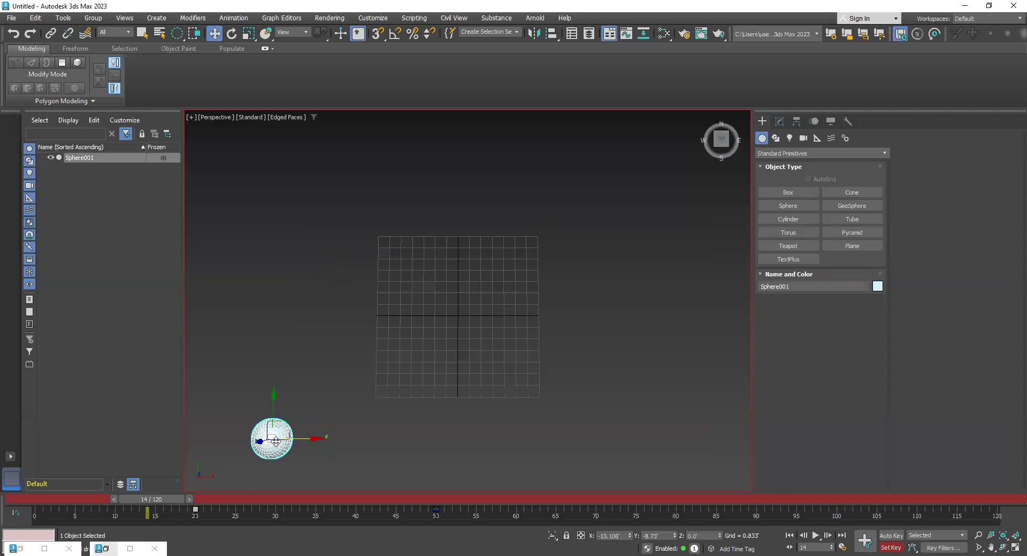
left_click_drag(164, 502, 3, 518)
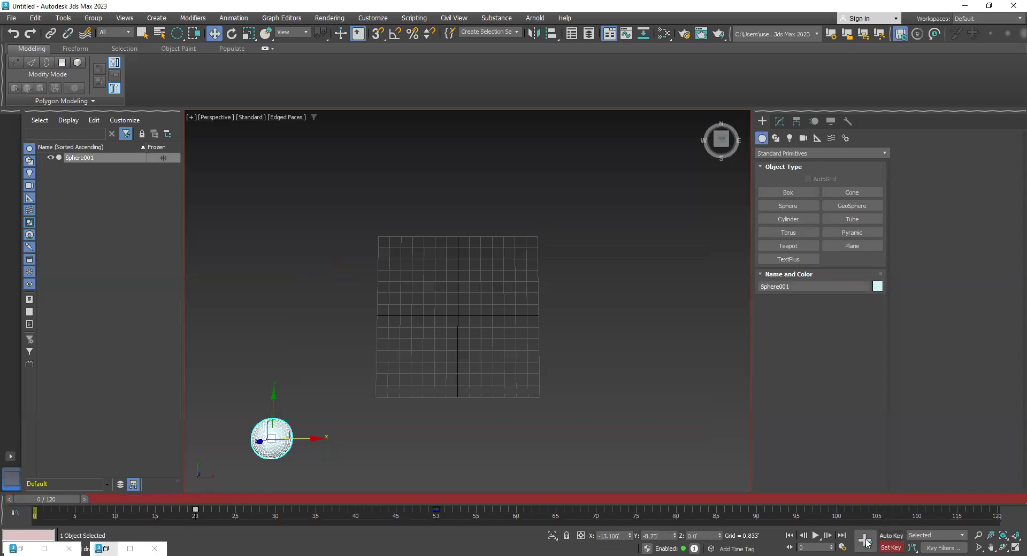
left_click(815, 536)
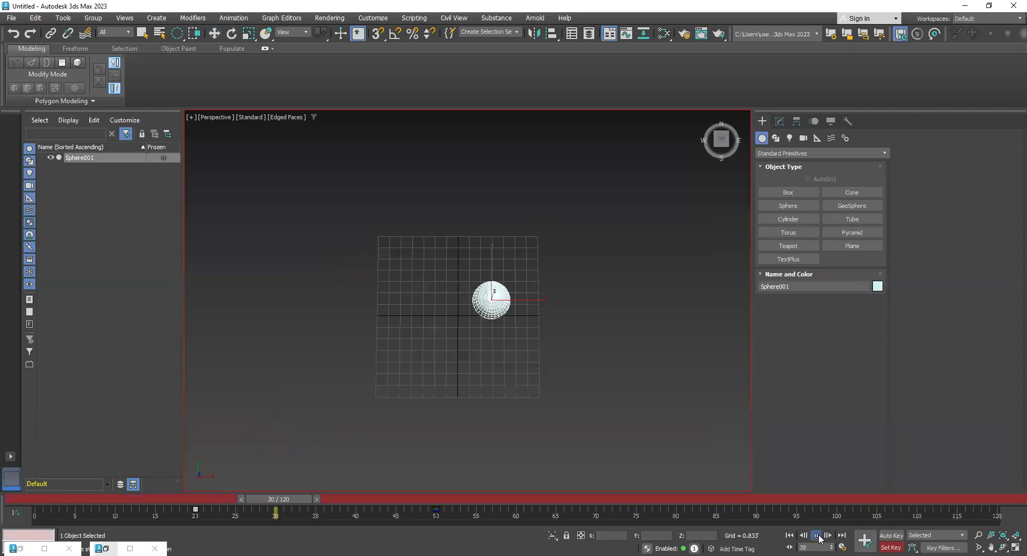
left_click(817, 536)
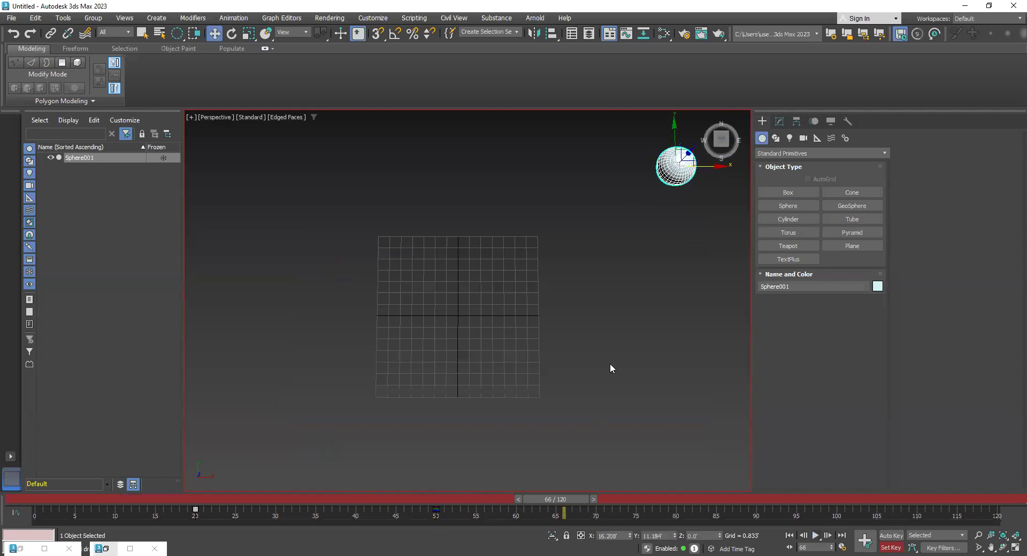
left_click_drag(557, 498, 42, 498)
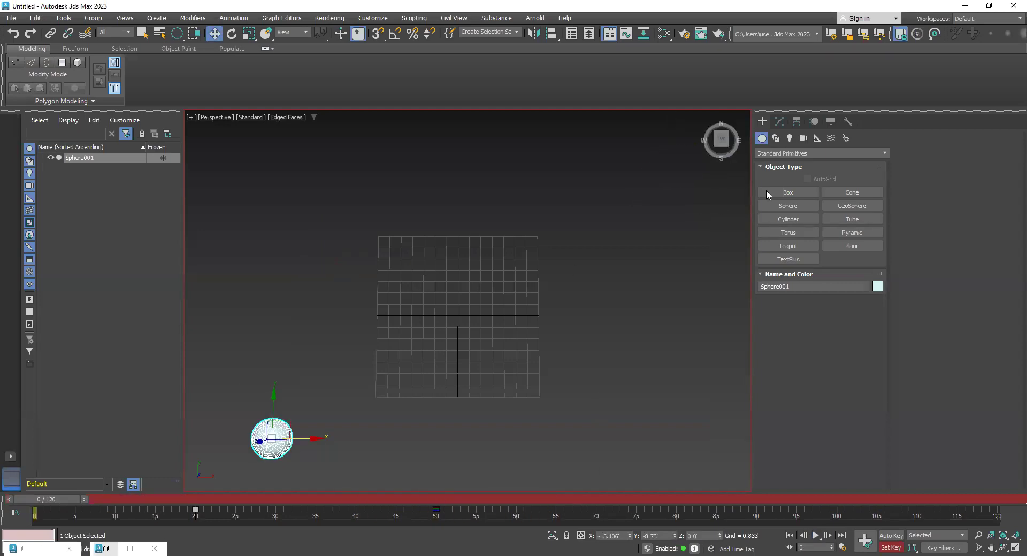
- Try to create a sphere of 1.614' radius near the grid's upper-right corner at frame 0, and advance to frame 9
left_click(789, 206)
left_click_drag(530, 249, 549, 263)
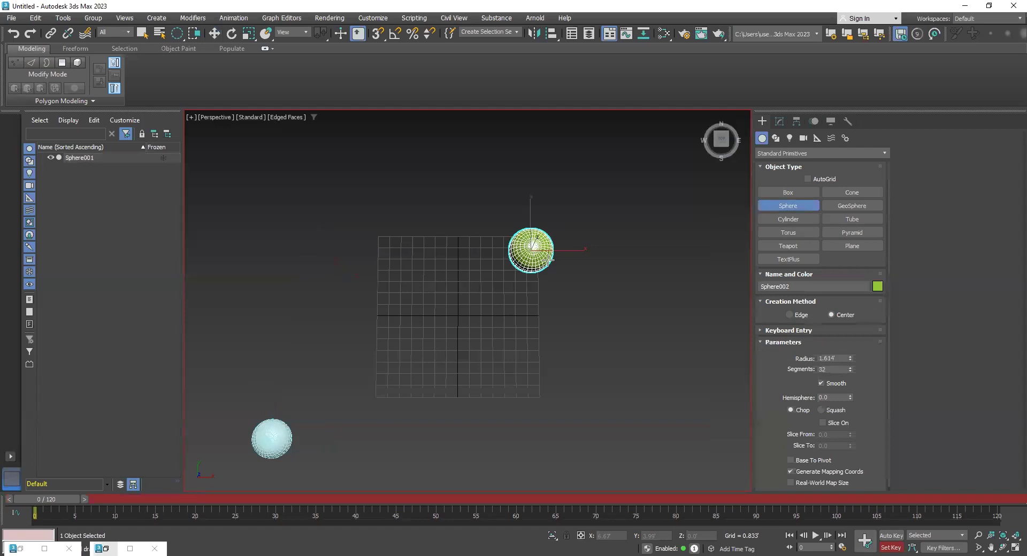
right_click(550, 262)
left_click_drag(54, 499, 126, 492)
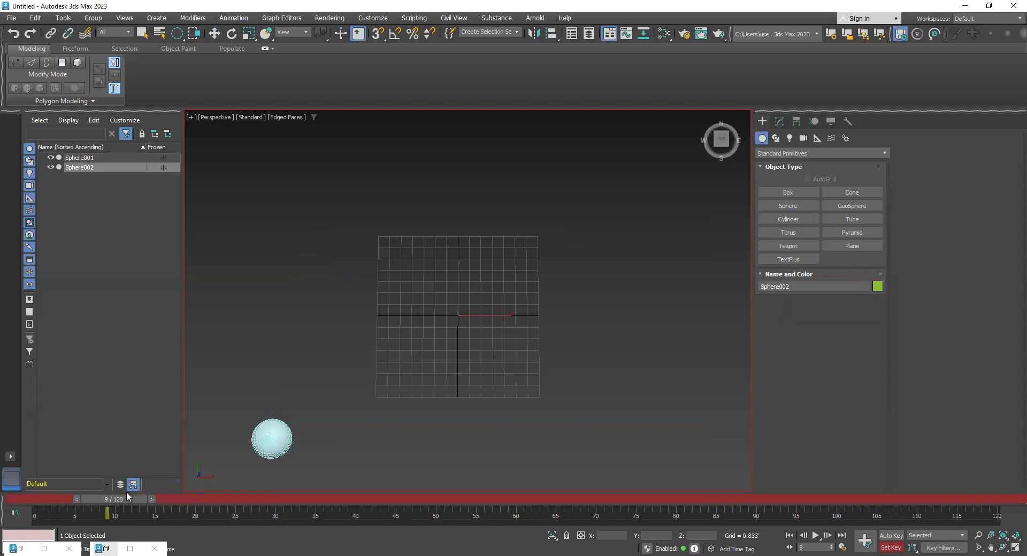
- Create a sphere in the grid's upper-right area with Set Key mode off, and turn Set Key mode back on
key("n")
left_click(786, 206)
left_click_drag(500, 278, 522, 293)
key("w")
key("n")
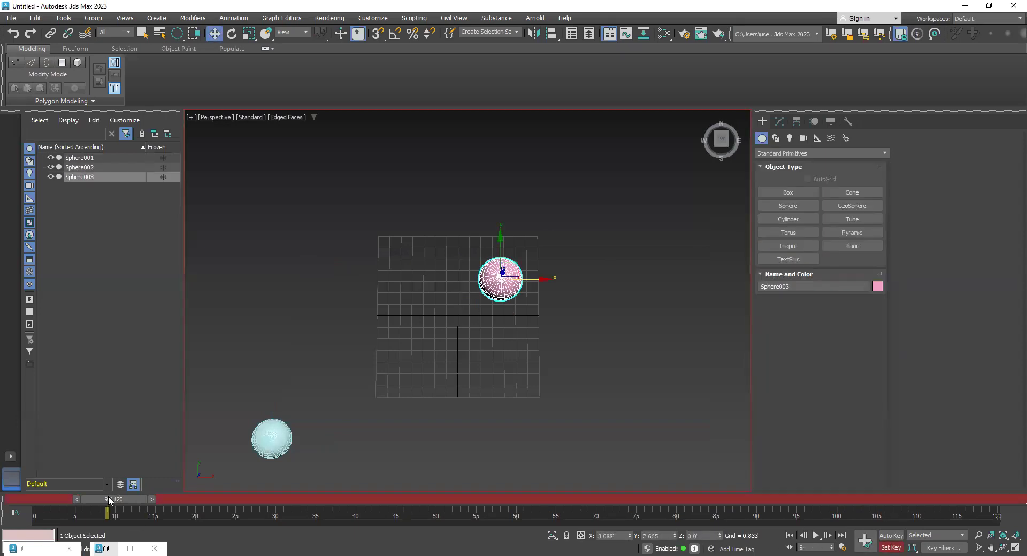
- Key the pink sphere at frame 29 at X 2.5', Y 1.996', and at frame 34 at X -1.065', Y 17.106'
left_click_drag(120, 500, 283, 510)
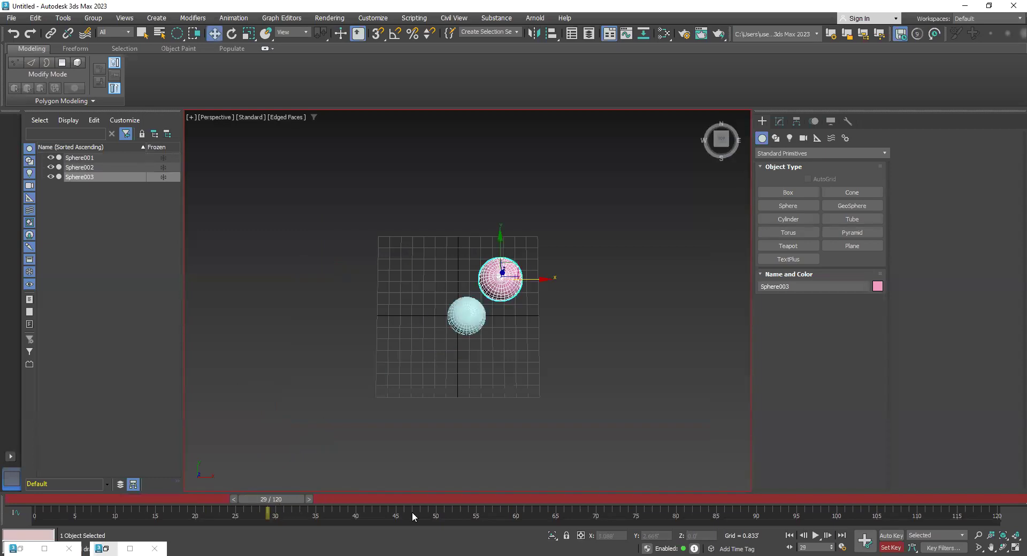
left_click_drag(516, 261, 509, 272)
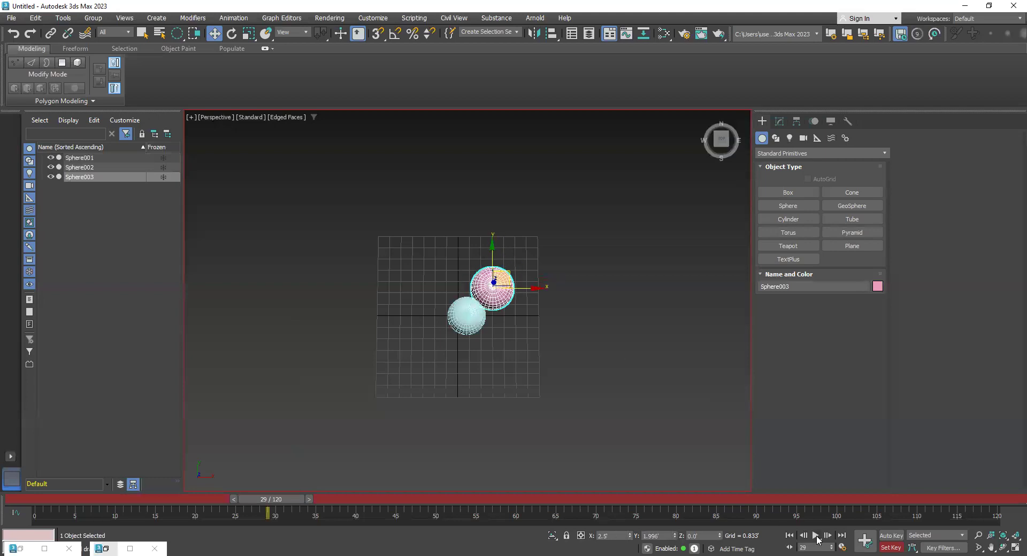
left_click_drag(267, 499, 310, 499)
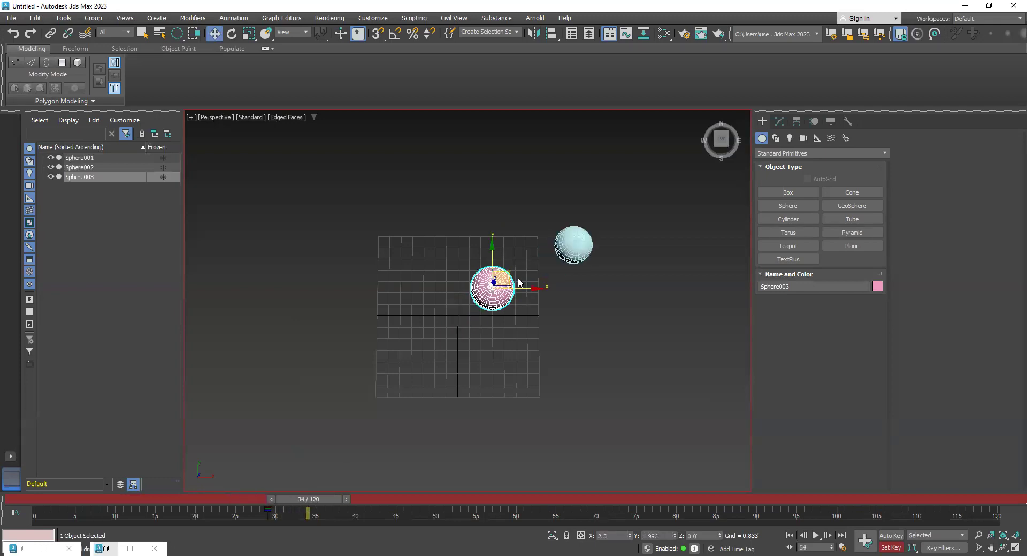
left_click_drag(505, 273, 456, 105)
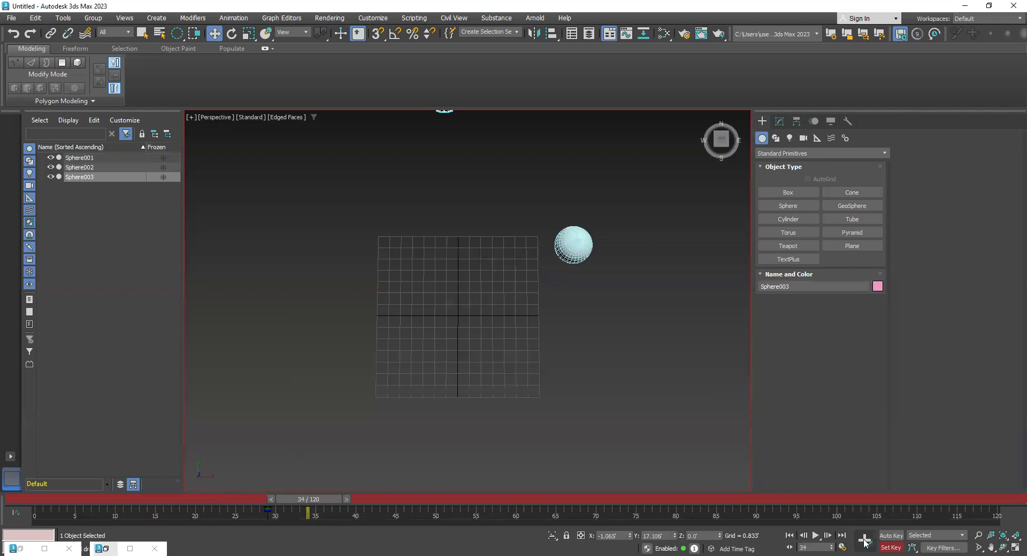
- Play the two spheres' animation from frame 4, stop it, and return to frame 0
left_click_drag(324, 500, 67, 500)
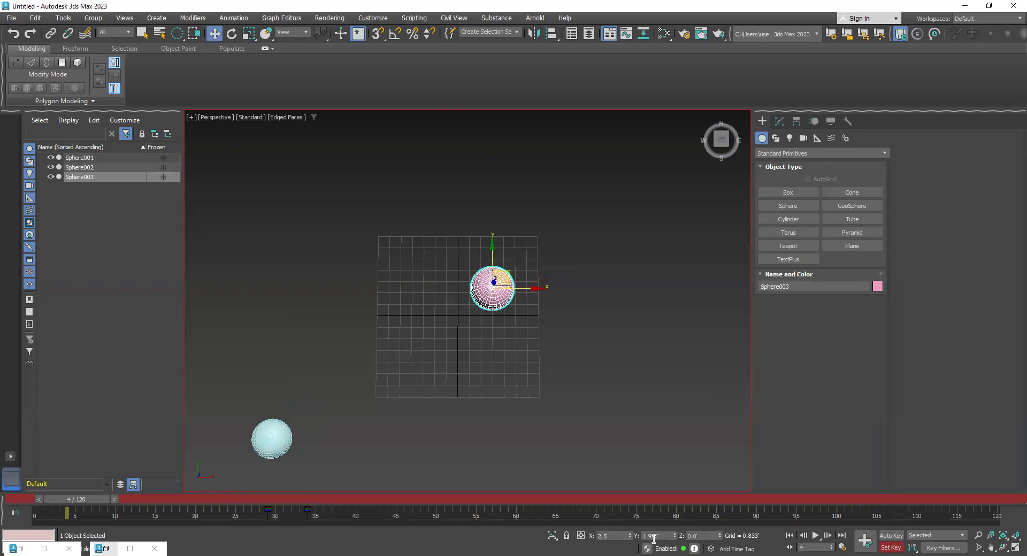
left_click(816, 536)
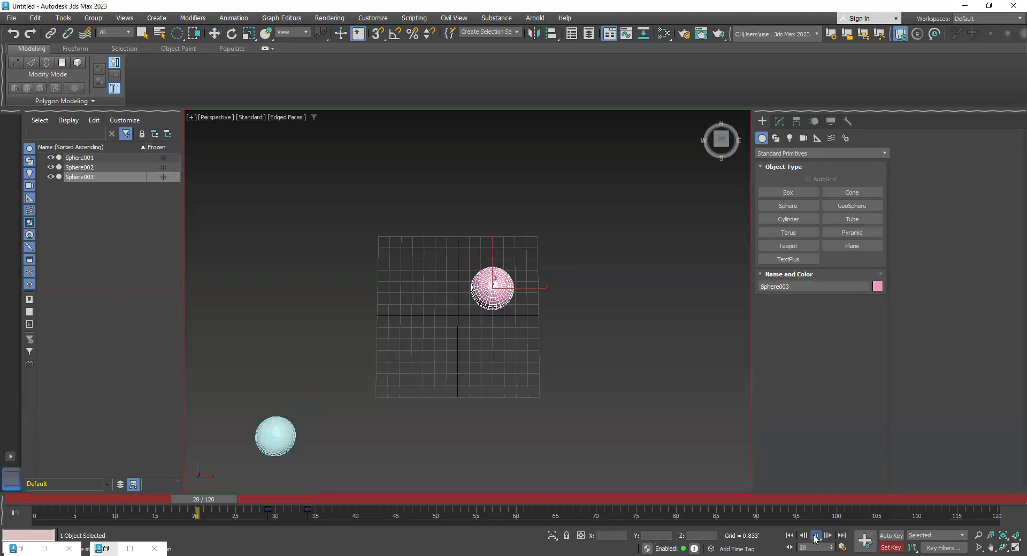
left_click(815, 536)
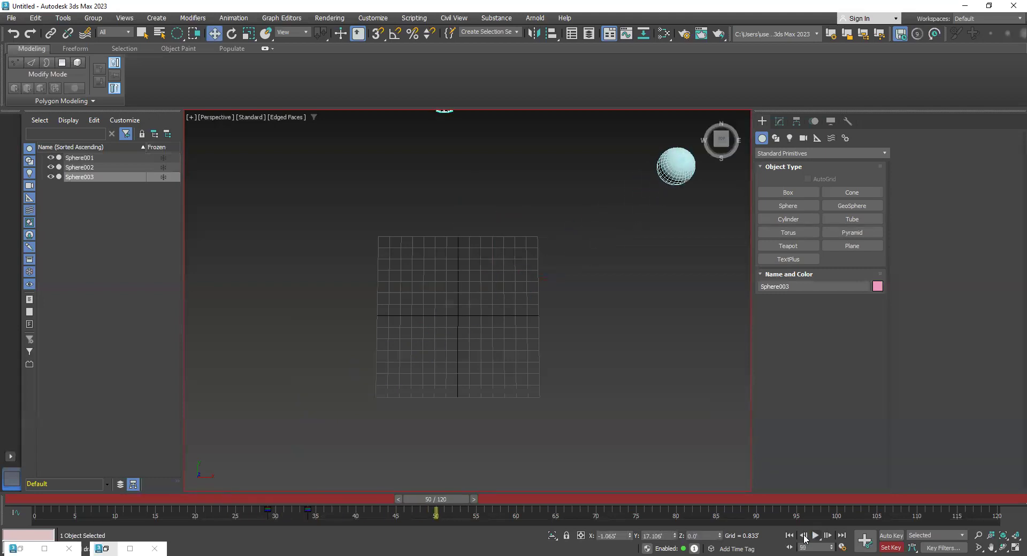
key("Home")
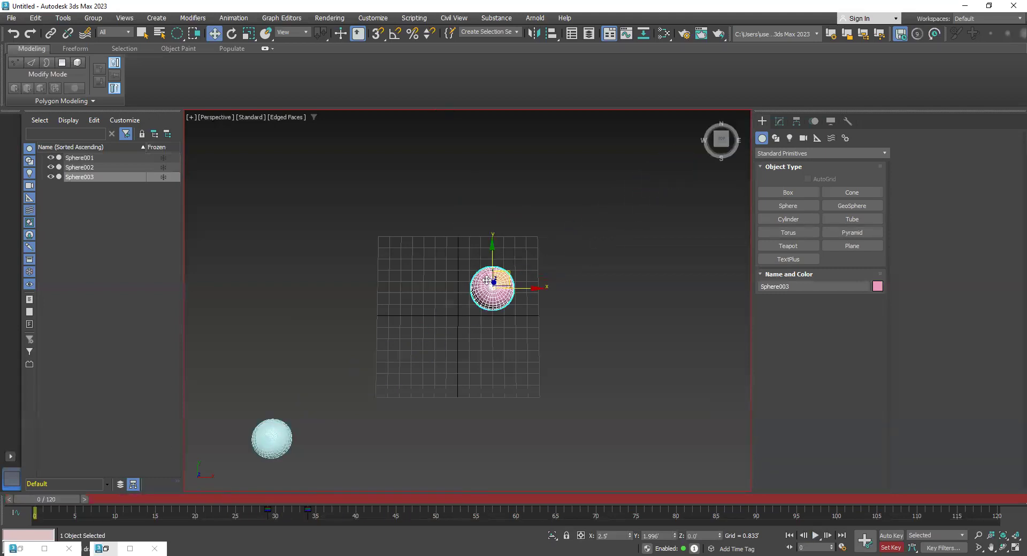
- Show the pink sphere's X and Y Position curves in the Curve Editor, resized to a smaller window
left_click(44, 544)
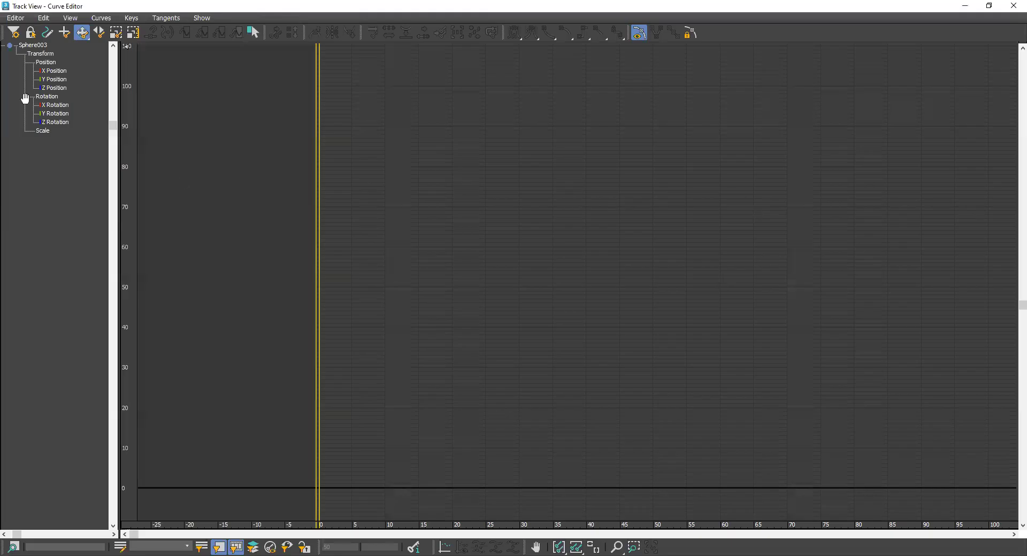
double_click(229, 8)
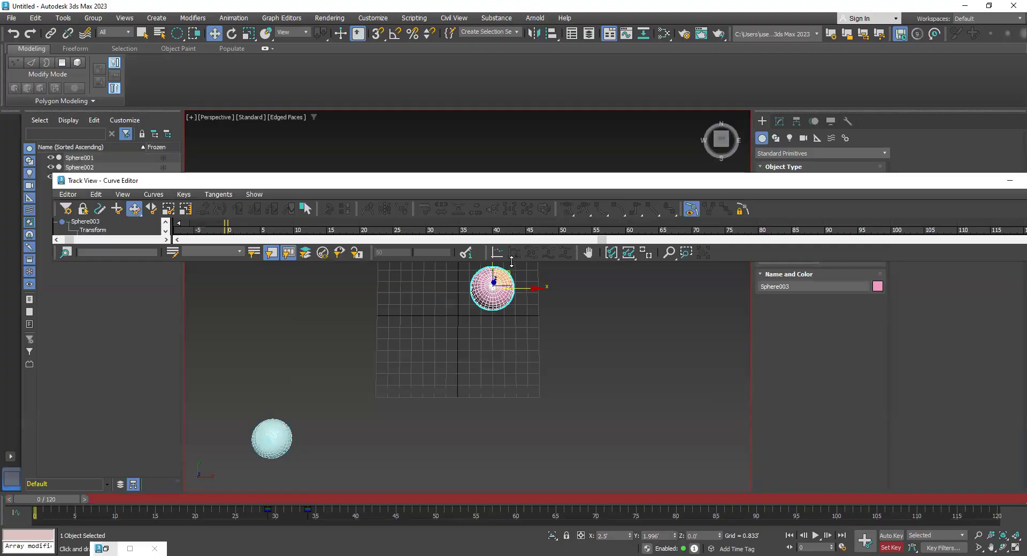
left_click_drag(511, 261, 511, 426)
middle_click_drag(578, 278, 460, 275)
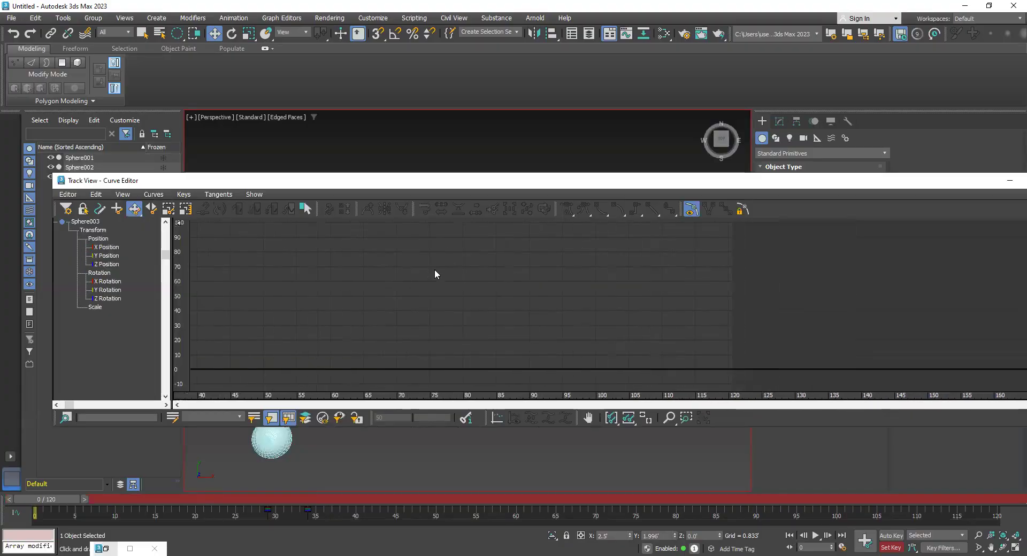
left_click(117, 249)
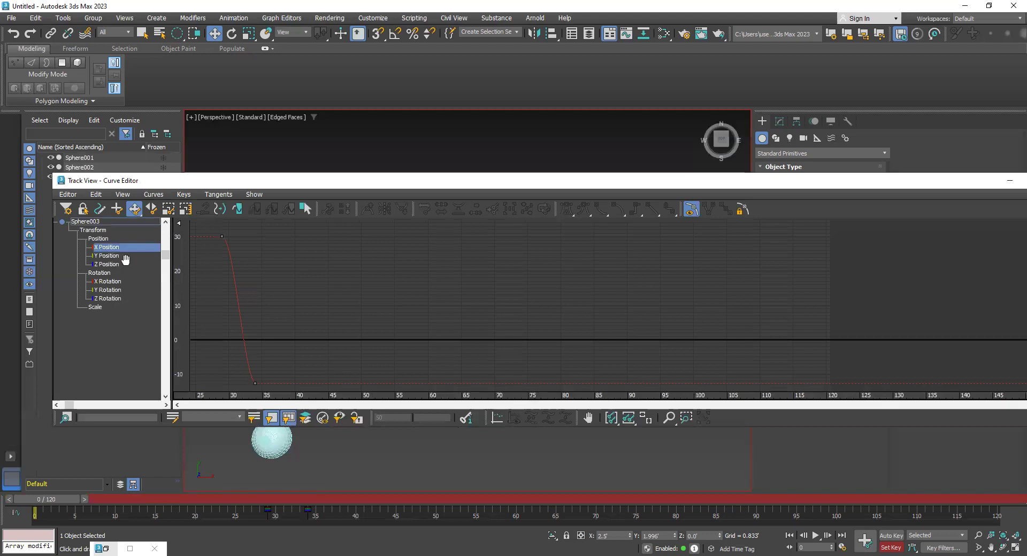
left_click(113, 256, "ctrl")
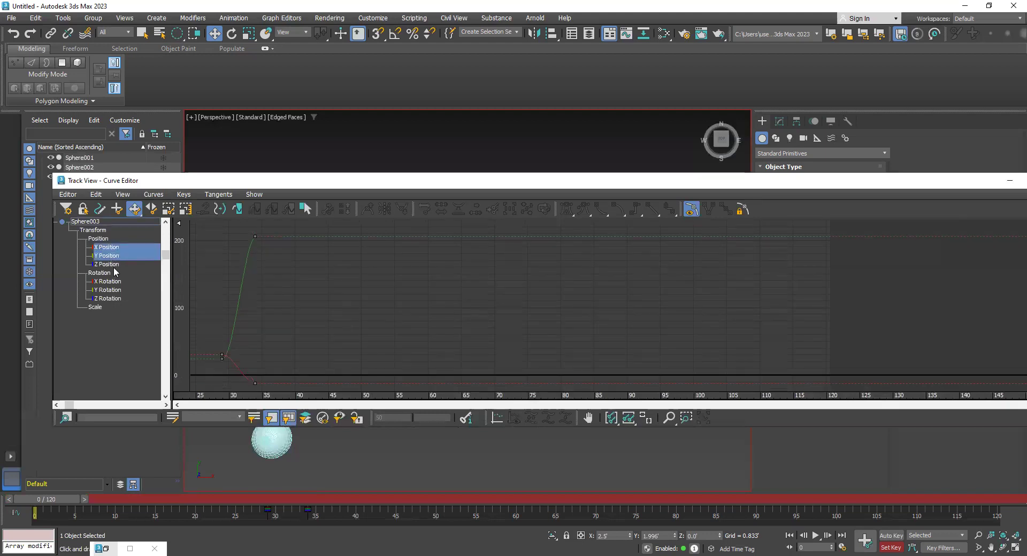
- Set the tangents of the pink sphere's X and Y Position keys at frame 29 to Linear, and minimize the Curve Editor
middle_click_drag(332, 301, 282, 287)
left_click_drag(281, 291, 346, 365)
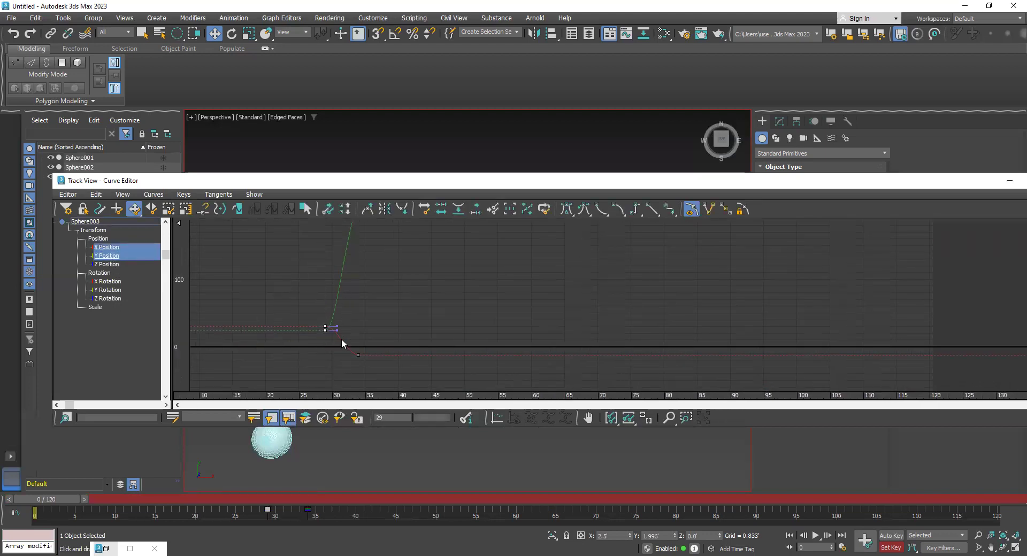
left_click(651, 210)
left_click(1010, 183)
- Move the pink sphere's second key to frame 36, play the animation, and return to frame 0
left_click_drag(300, 517, 324, 515)
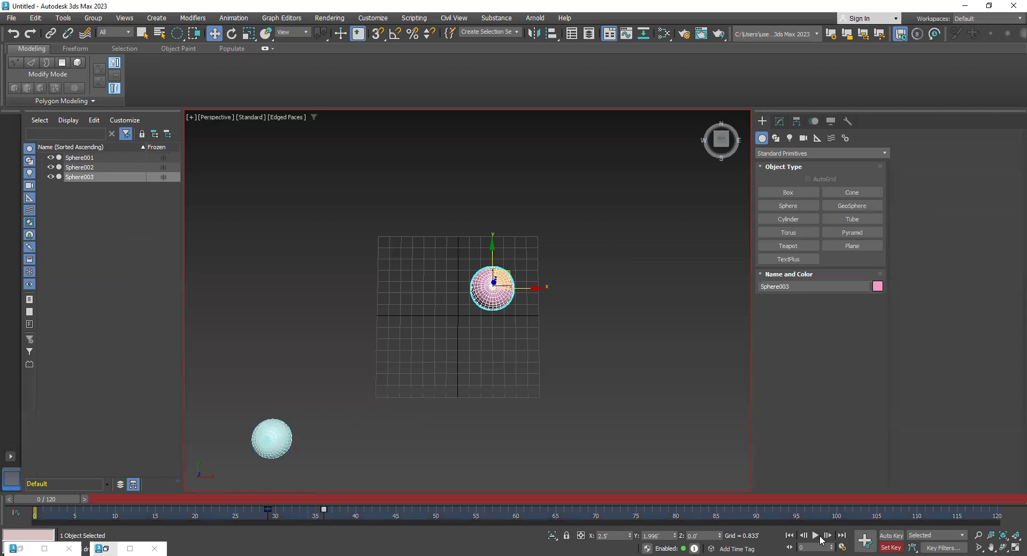
left_click(815, 536)
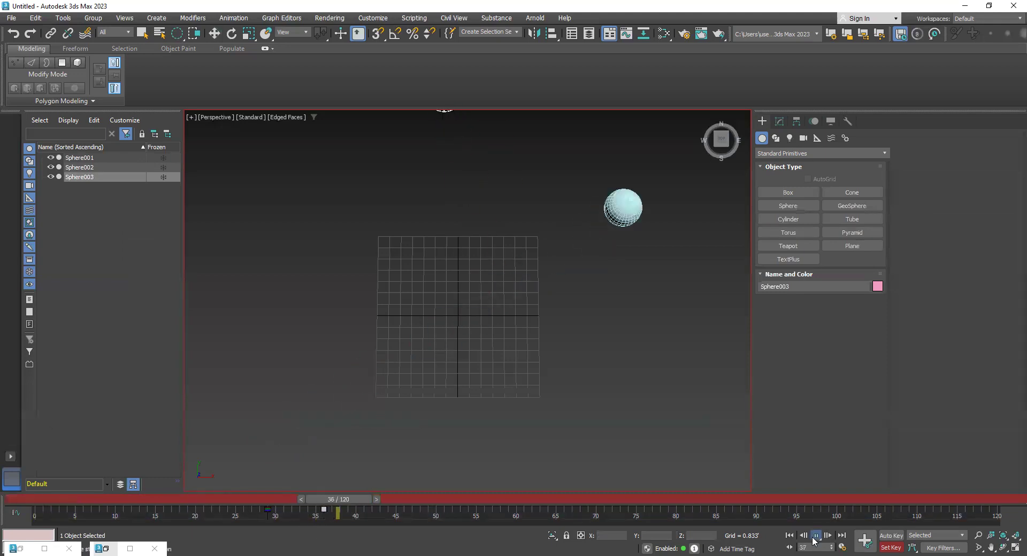
left_click(814, 536)
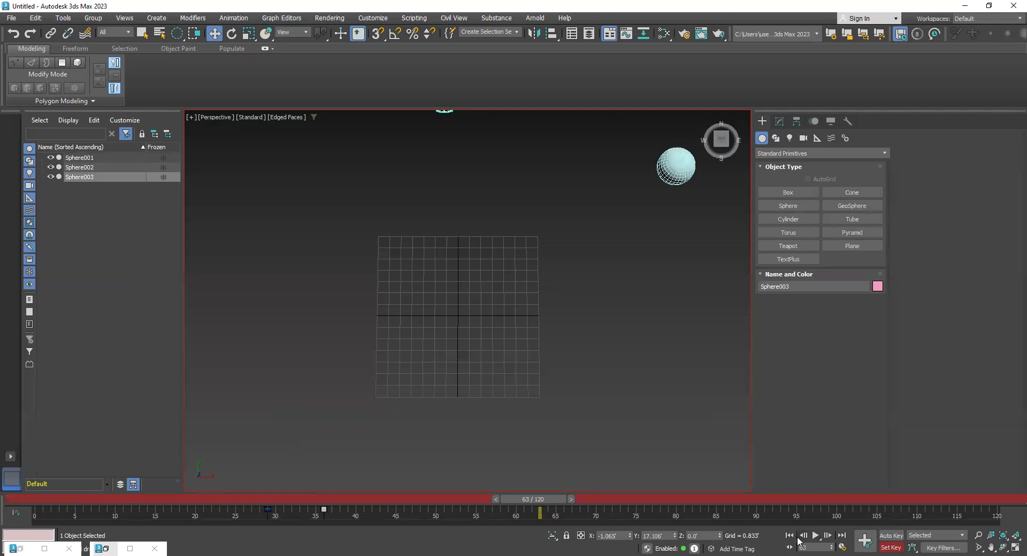
left_click(789, 536)
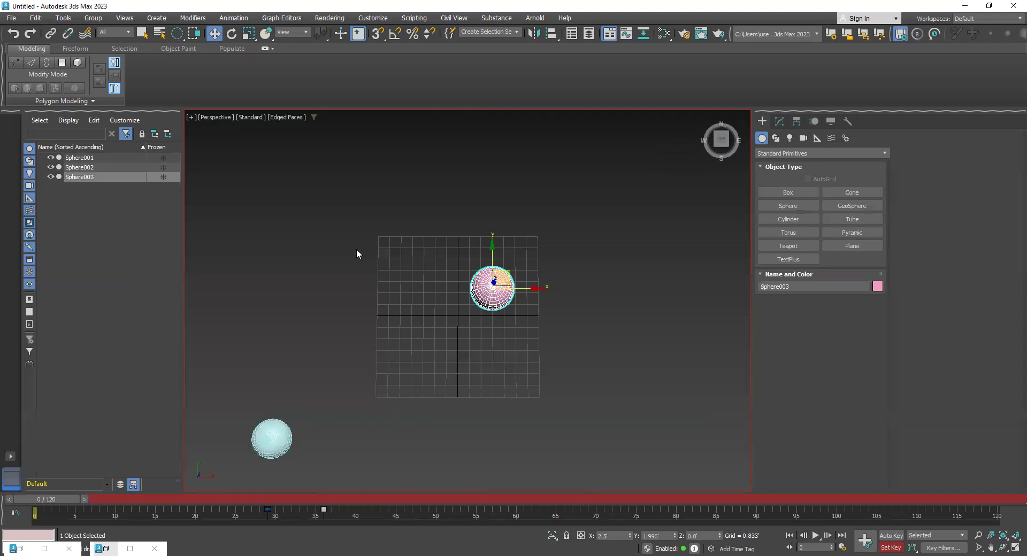